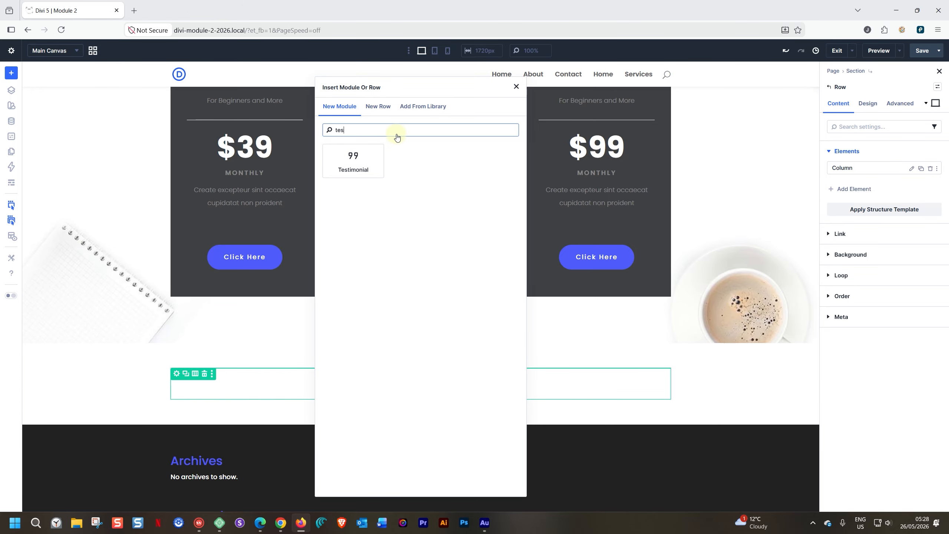
Step: Add a Testimonial module below the pricing cards and show its Design settings
{"action": "left_click", "coordinate": [361, 155]}
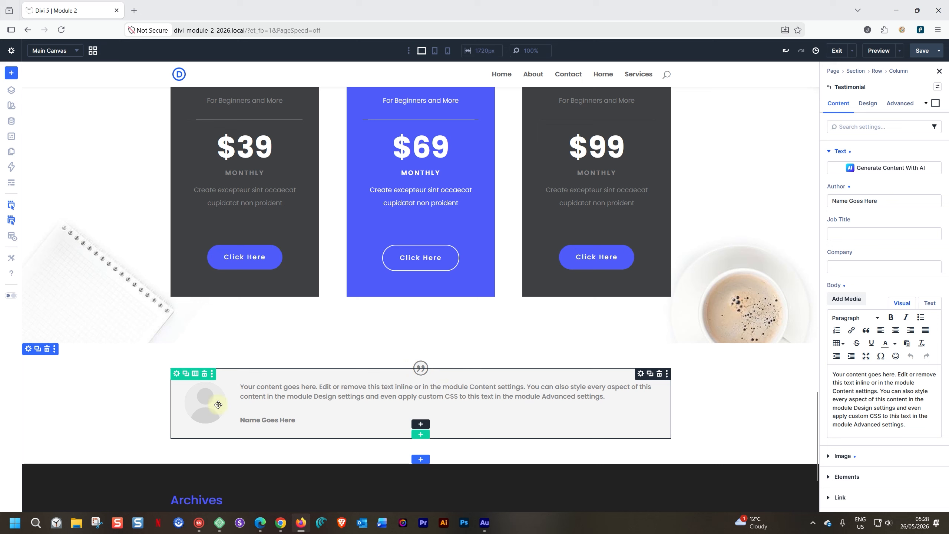
{"action": "left_click", "coordinate": [872, 106]}
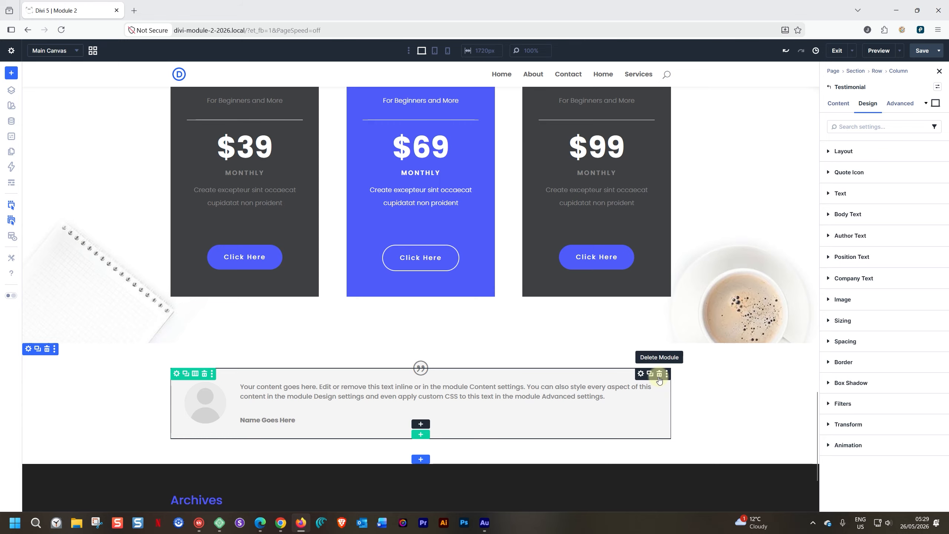
Step: Delete the Testimonial module and search the row's module inserter for 'slider'
{"action": "left_click", "coordinate": [660, 374]}
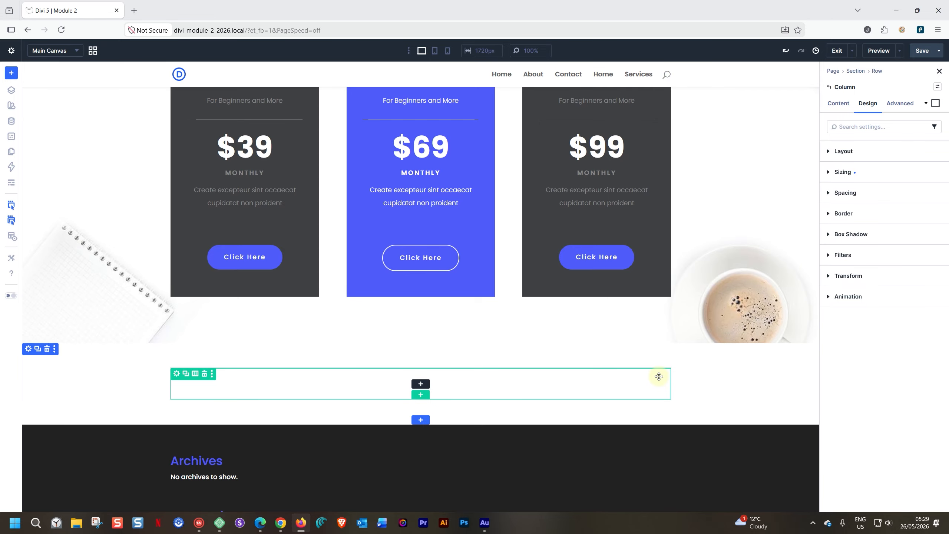
{"action": "left_click", "coordinate": [421, 384]}
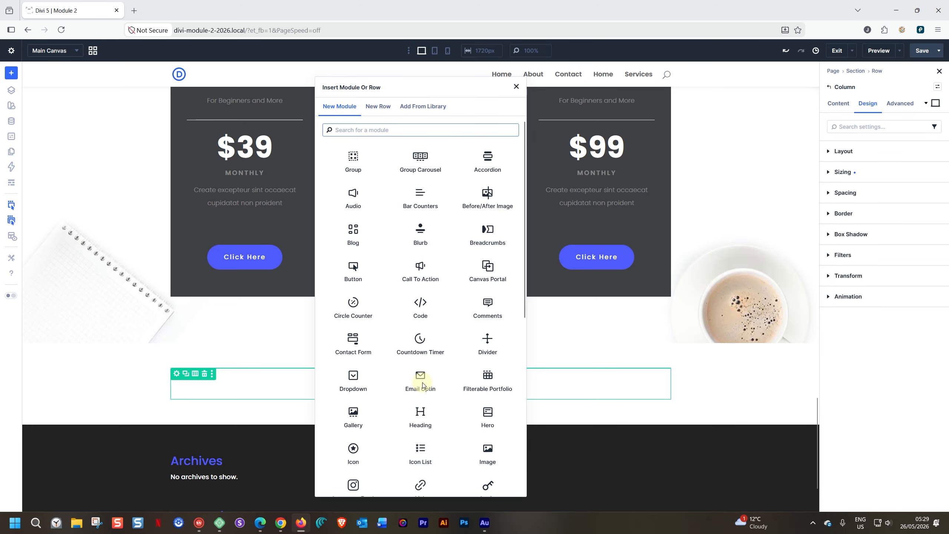
{"action": "type", "text": "slider"}
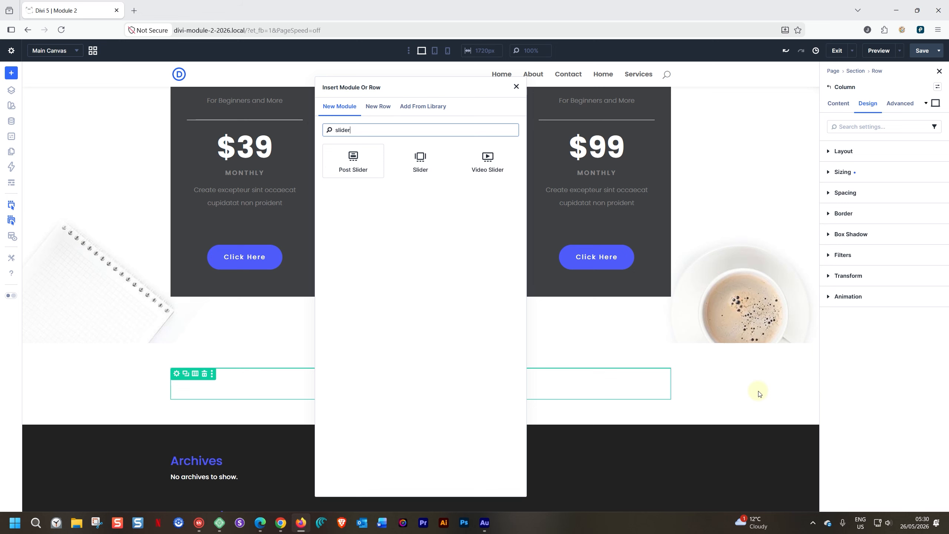
Step: Close the module choices and review the pricing section's Background image settings
{"action": "left_click", "coordinate": [736, 160]}
{"action": "scroll", "coordinate": [735, 159], "scroll_direction": "up", "scroll_amount": 5}
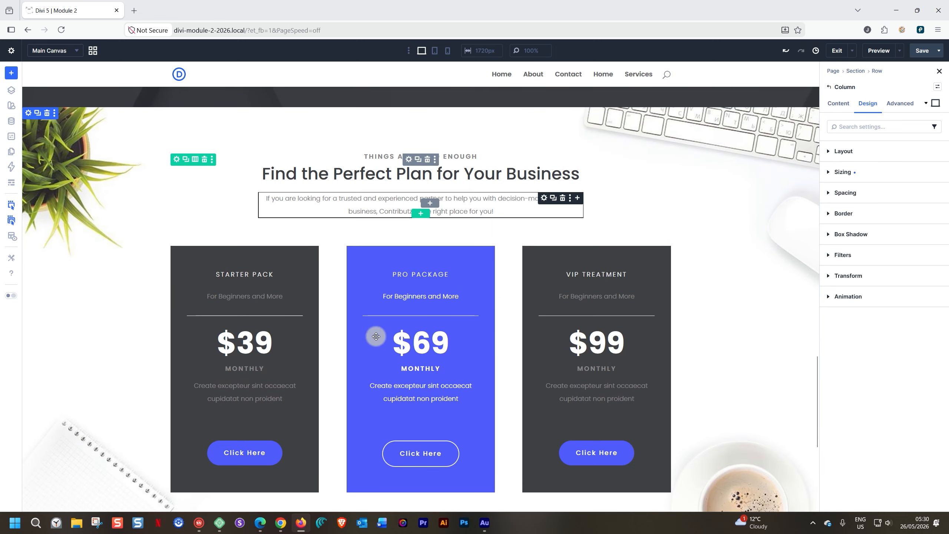
{"action": "scroll", "coordinate": [720, 269], "scroll_direction": "down", "scroll_amount": 3}
{"action": "scroll", "coordinate": [727, 203], "scroll_direction": "up", "scroll_amount": 1}
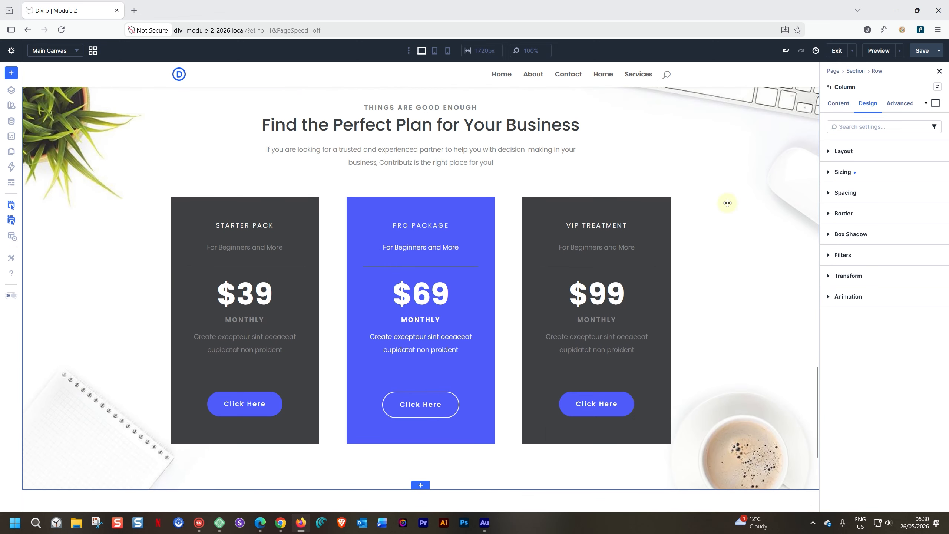
{"action": "left_click", "coordinate": [787, 164]}
{"action": "left_click", "coordinate": [839, 103]}
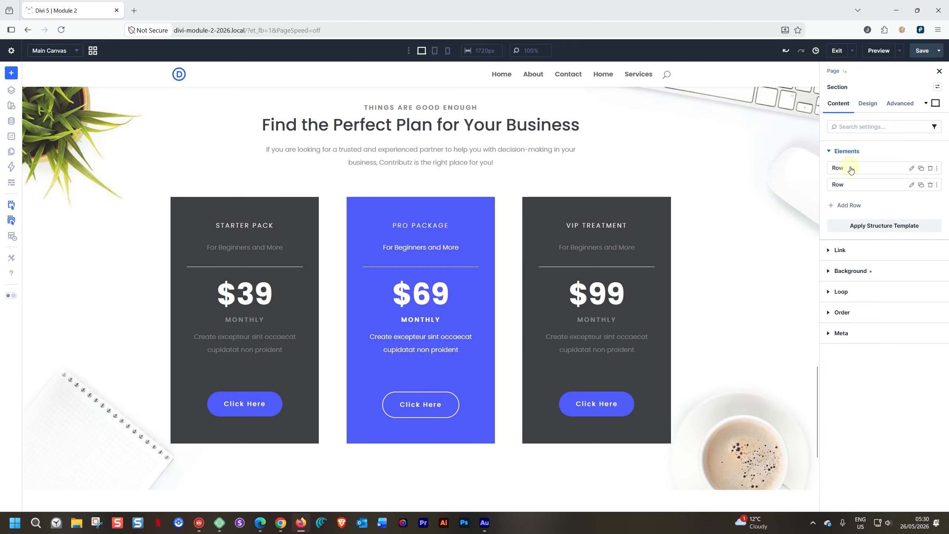
{"action": "left_click", "coordinate": [850, 271]}
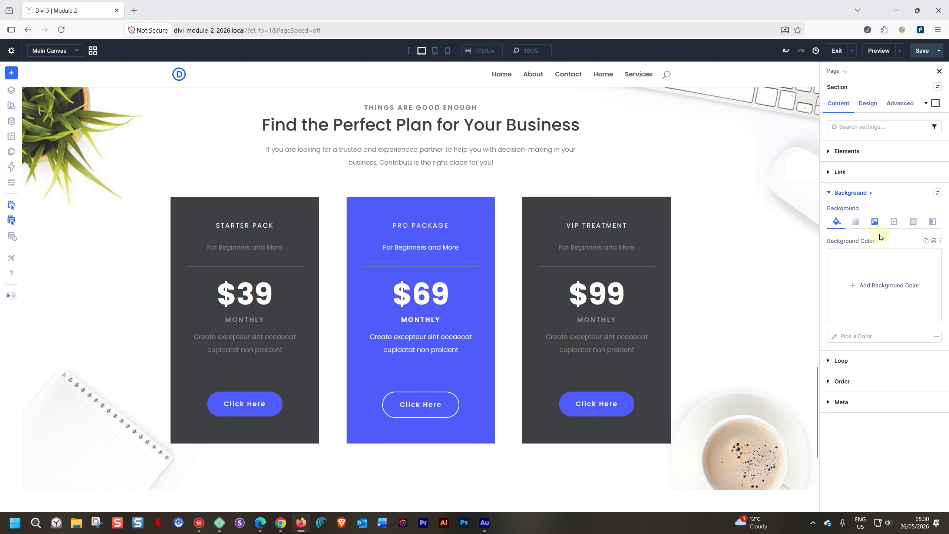
{"action": "left_click", "coordinate": [875, 222]}
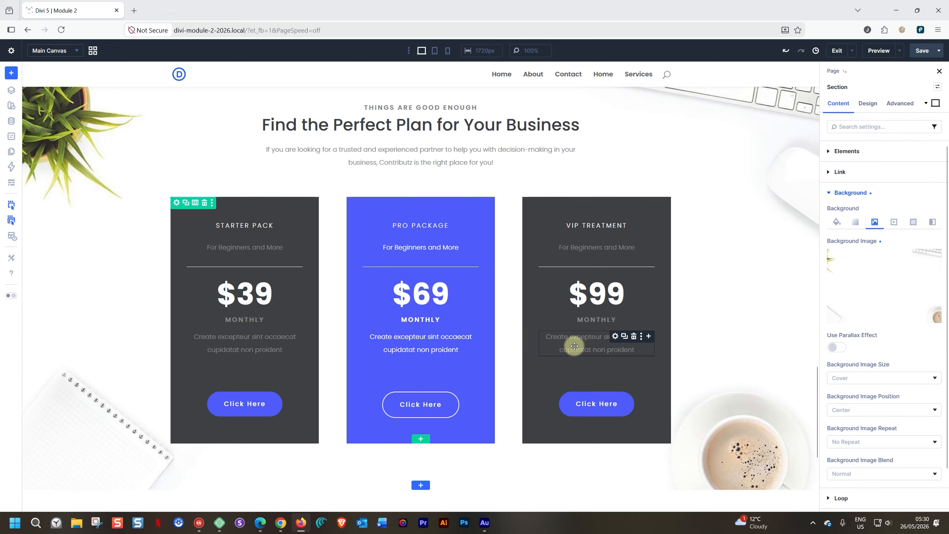
{"action": "scroll", "coordinate": [686, 346], "scroll_direction": "down", "scroll_amount": 5}
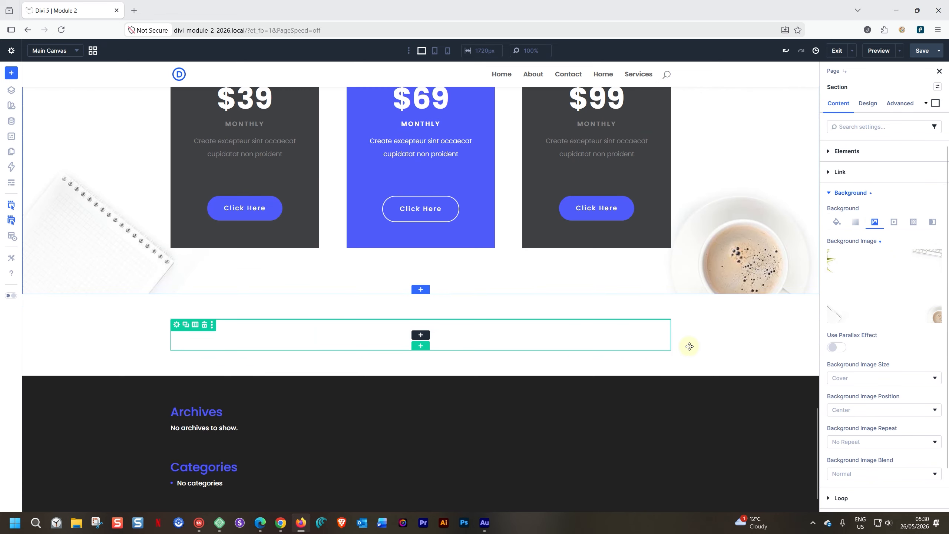
Step: Open the empty row's module inserter and clear the search to list every module
{"action": "left_click", "coordinate": [419, 334]}
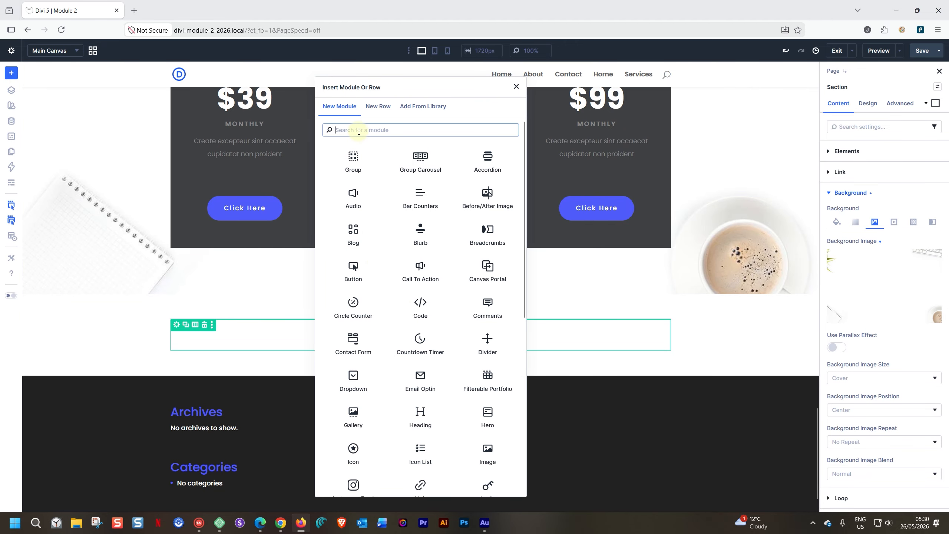
{"action": "type", "text": "slideer"}
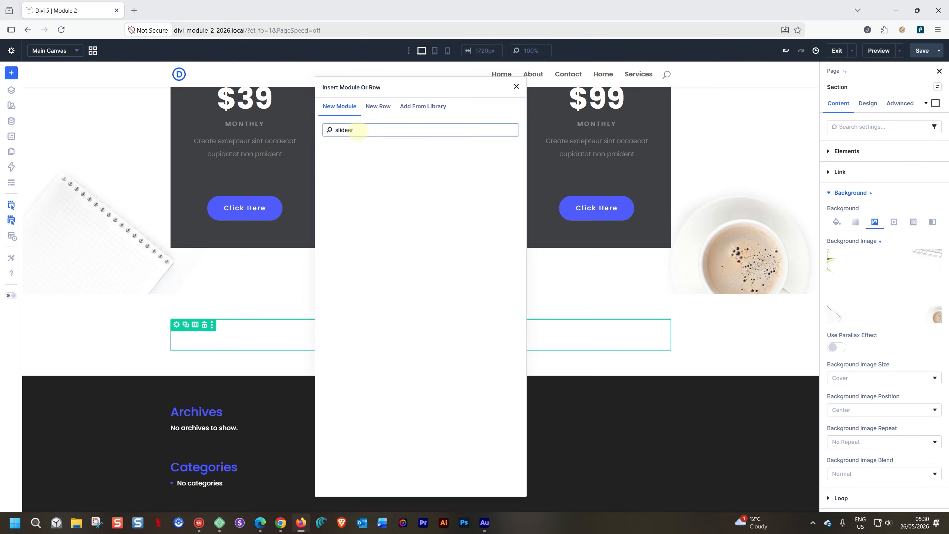
{"action": "key", "text": "BackSpace"}
{"action": "key", "text": "BackSpace"}
{"action": "key", "text": "BackSpace"}
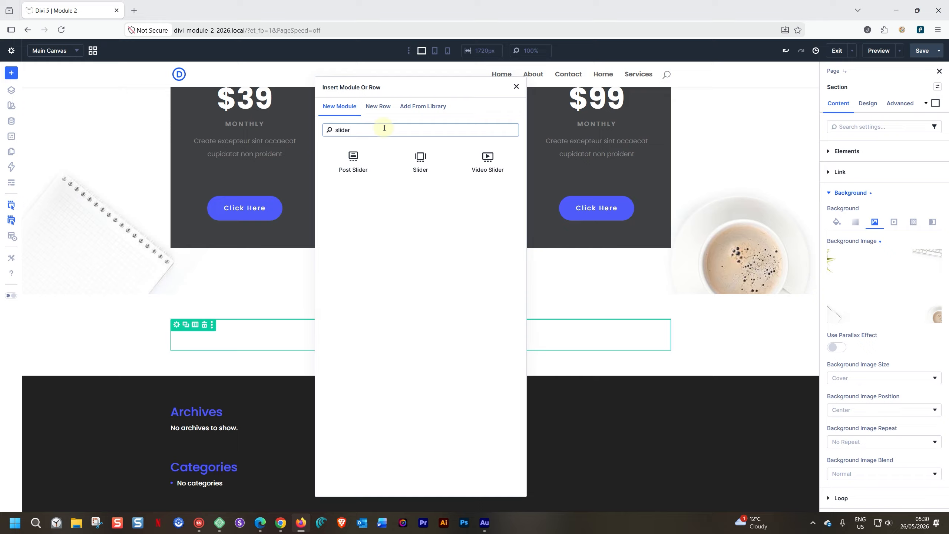
{"action": "left_click_drag", "start_coordinate": [353, 130], "coordinate": [335, 129]}
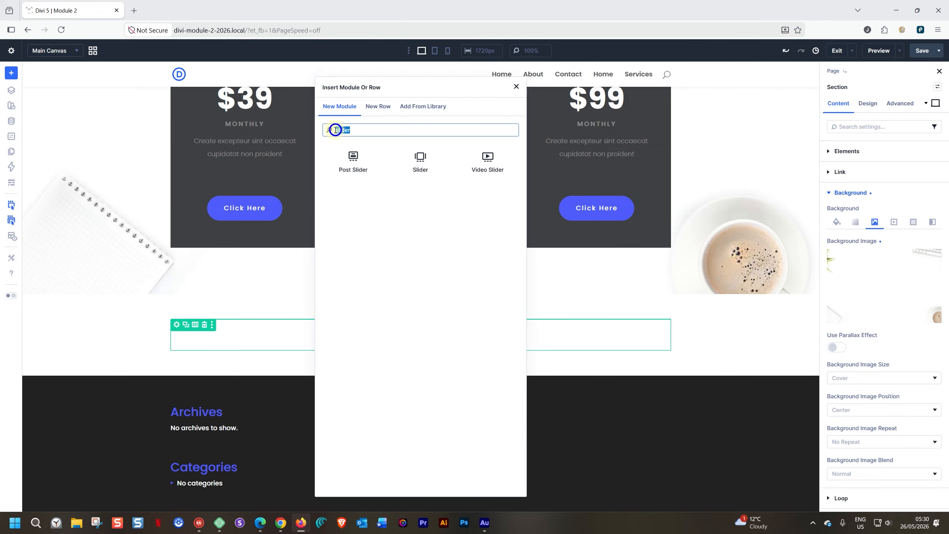
{"action": "key", "text": "BackSpace"}
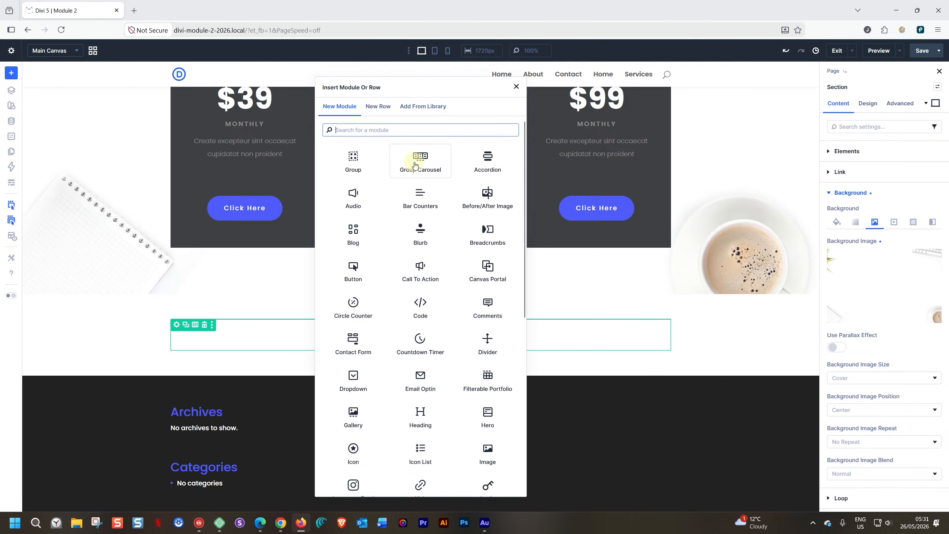
Step: Insert a Group Carousel into the empty row and expand it in a widened Layers panel
{"action": "left_click", "coordinate": [415, 165]}
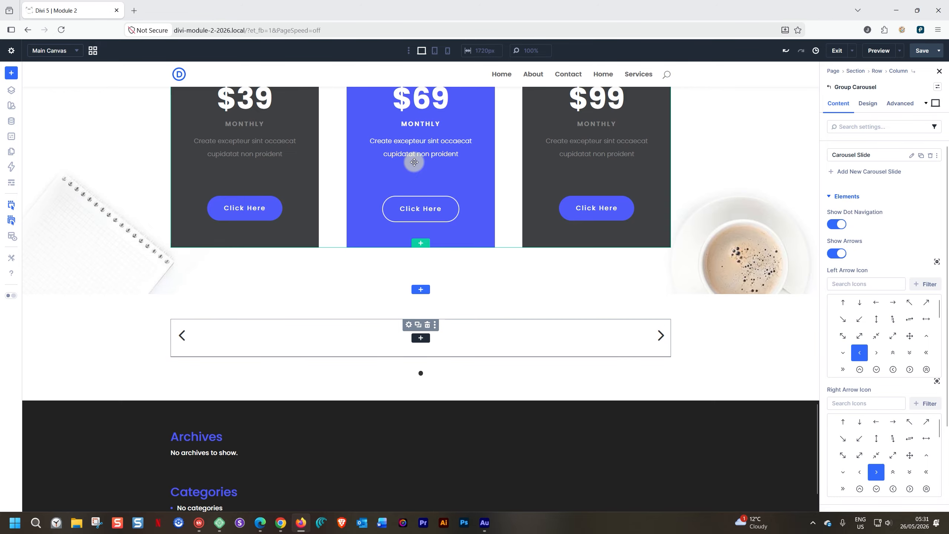
{"action": "left_click", "coordinate": [11, 91]}
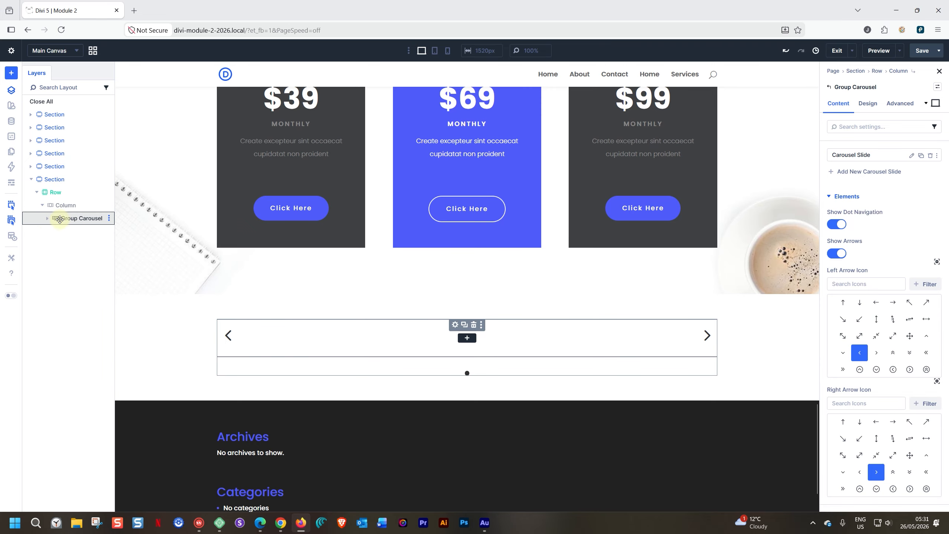
{"action": "left_click", "coordinate": [48, 219]}
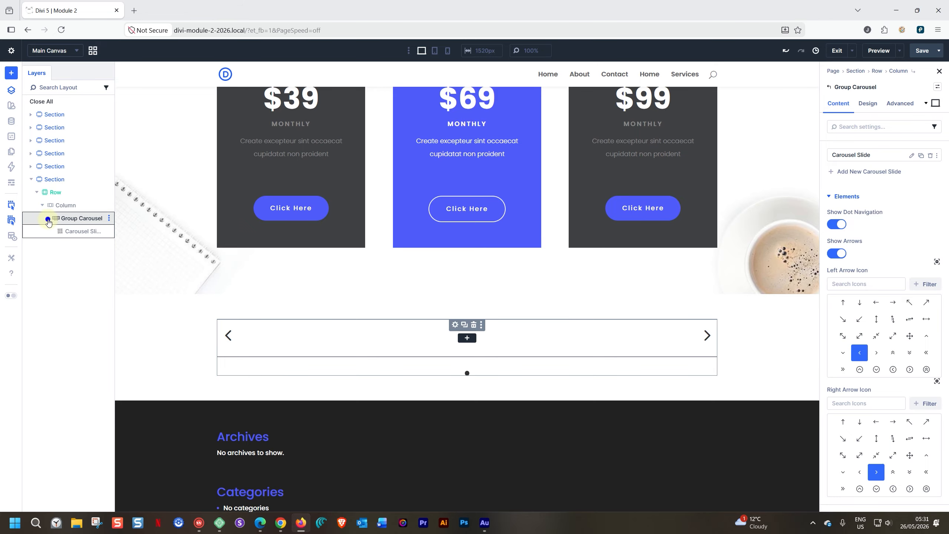
{"action": "left_click_drag", "start_coordinate": [114, 238], "coordinate": [130, 235]}
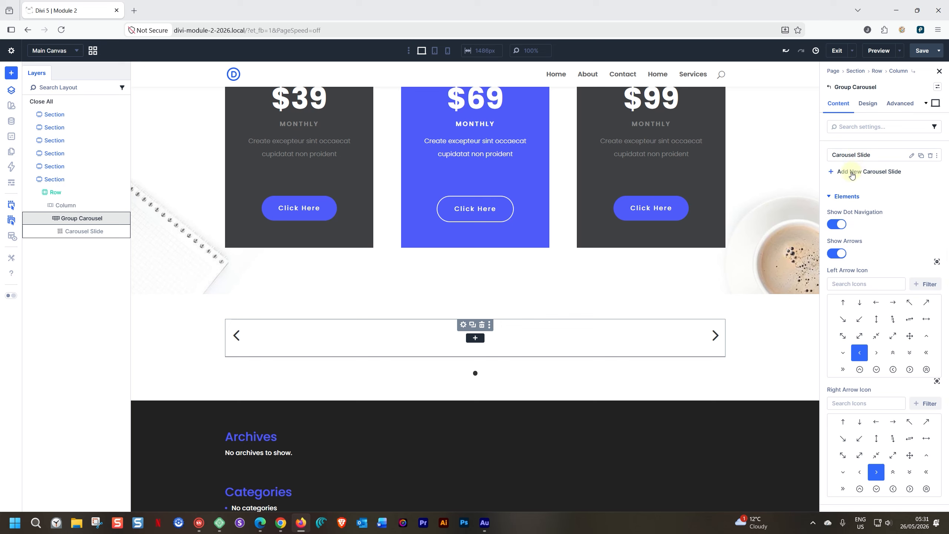
Step: Add and duplicate slides until the Group Carousel has four Carousel Slides
{"action": "left_click", "coordinate": [874, 175]}
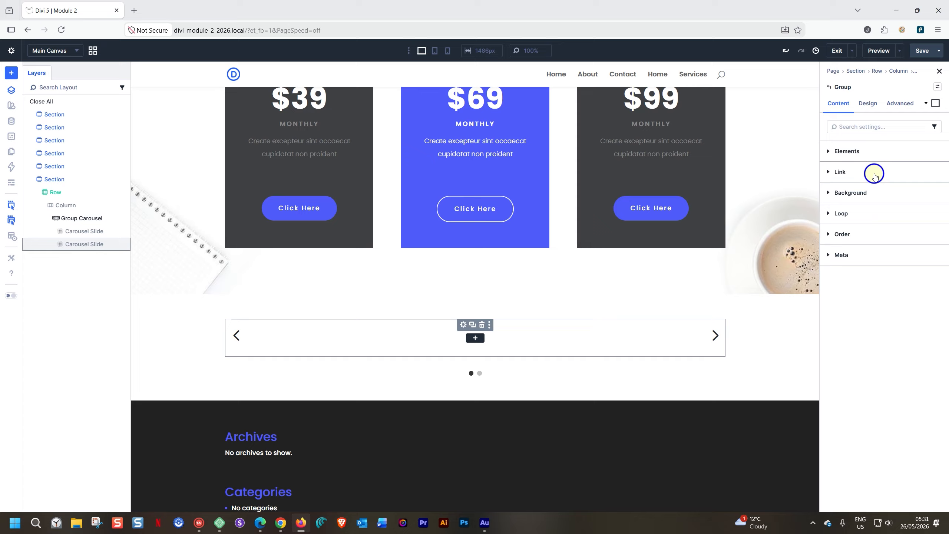
{"action": "left_click", "coordinate": [841, 151]}
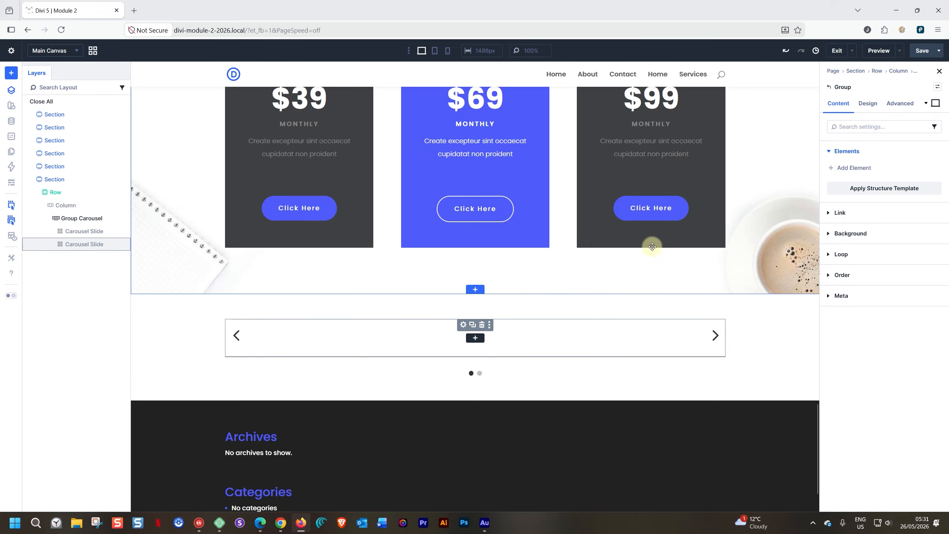
{"action": "left_click", "coordinate": [829, 87]}
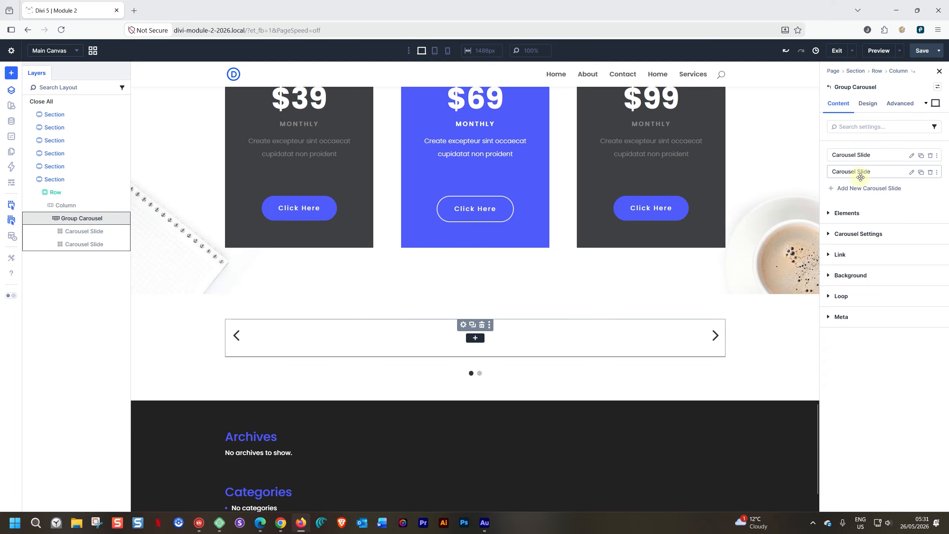
{"action": "left_click", "coordinate": [920, 174]}
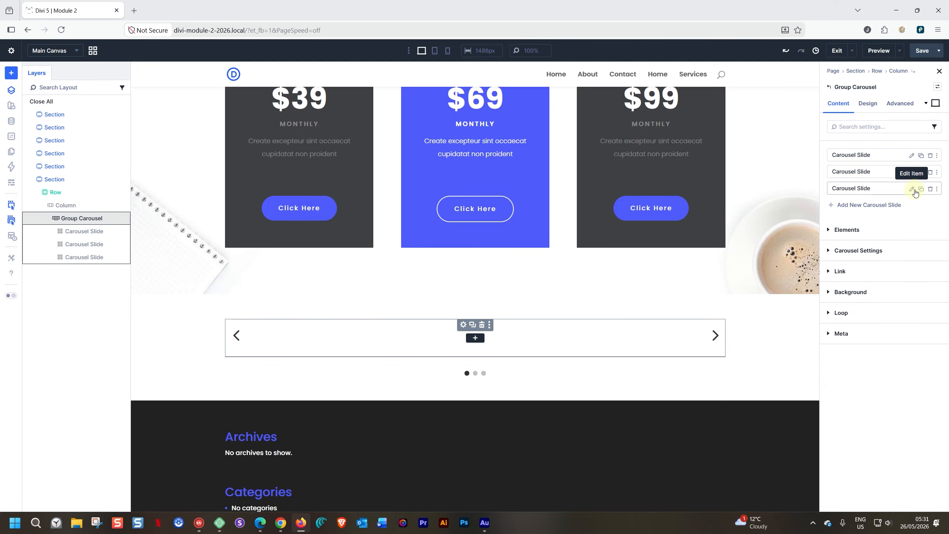
{"action": "left_click", "coordinate": [921, 189]}
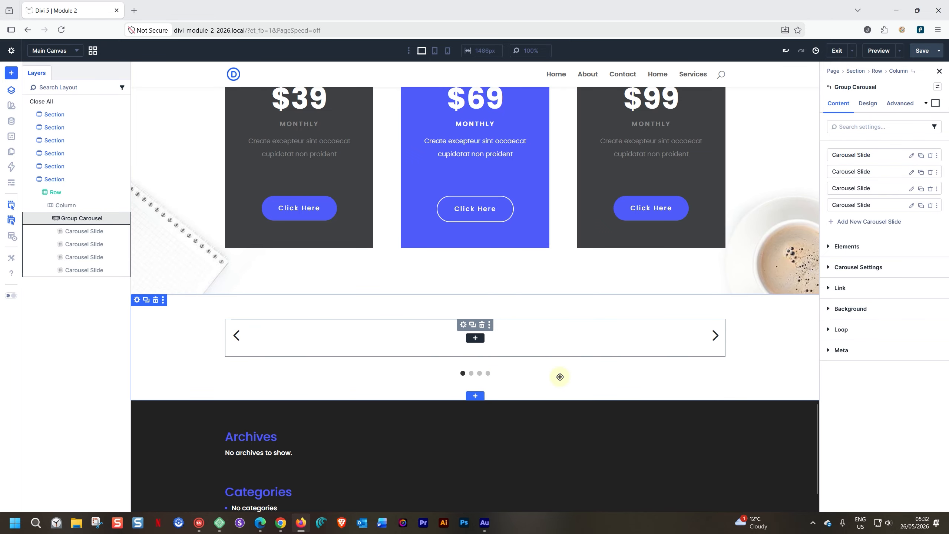
Step: Step through the four Carousel Slides in the Layers panel
{"action": "left_click", "coordinate": [90, 231]}
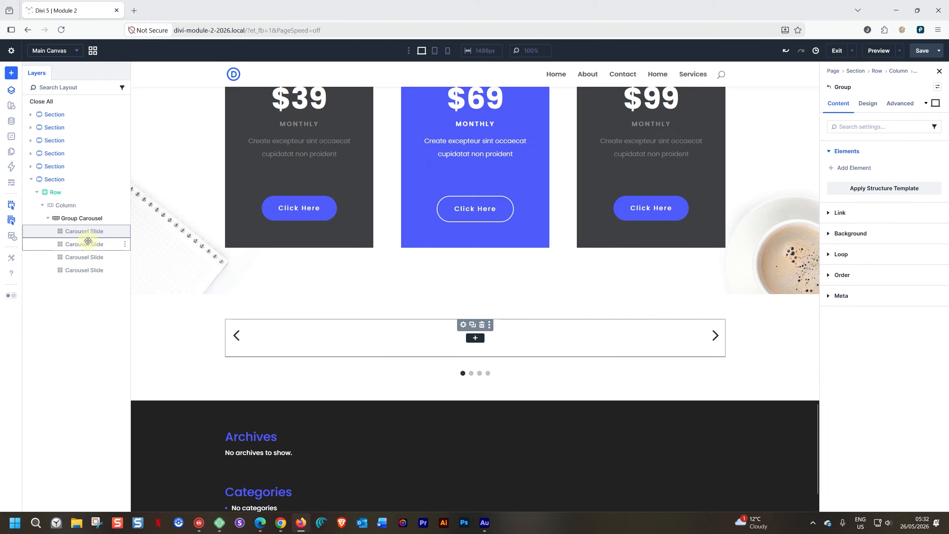
{"action": "left_click", "coordinate": [87, 243]}
{"action": "left_click", "coordinate": [81, 258]}
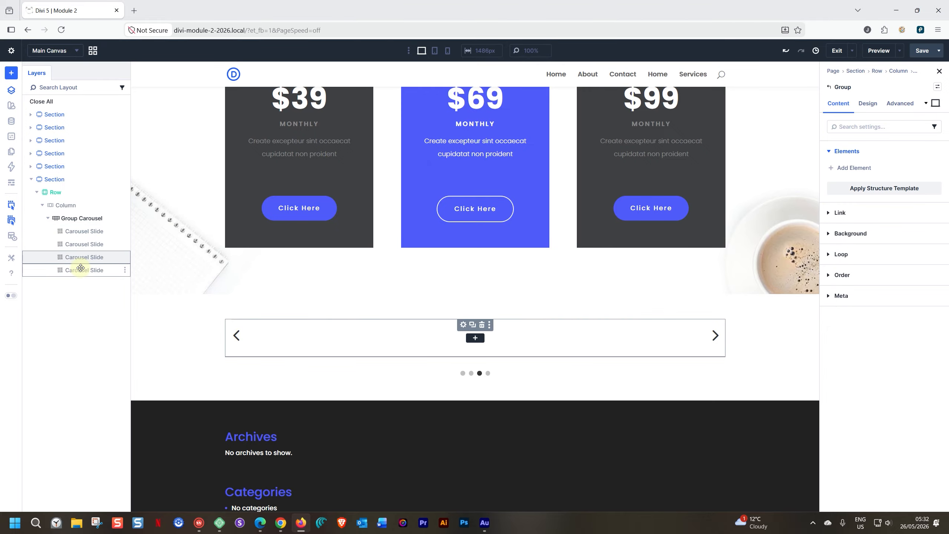
{"action": "left_click", "coordinate": [81, 268]}
{"action": "left_click", "coordinate": [80, 258]}
{"action": "left_click", "coordinate": [81, 244]}
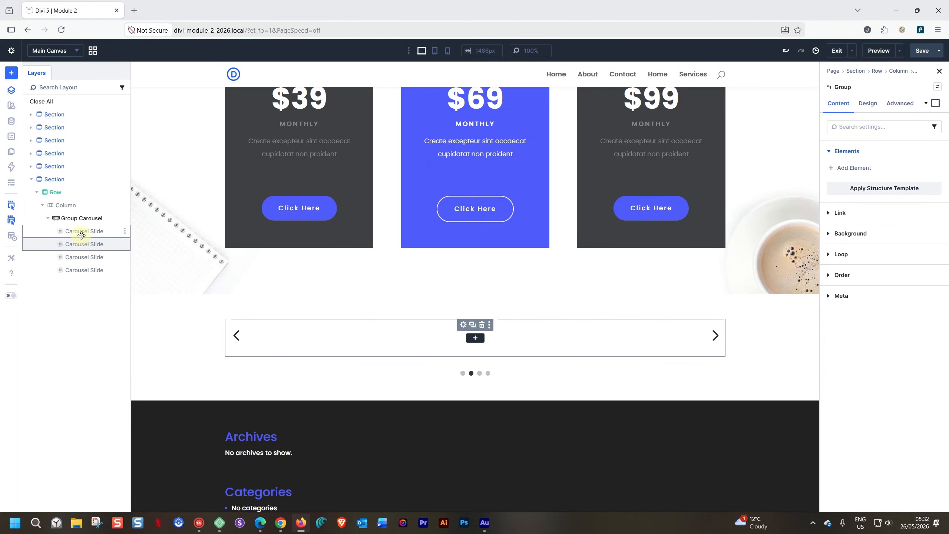
{"action": "left_click", "coordinate": [81, 235]}
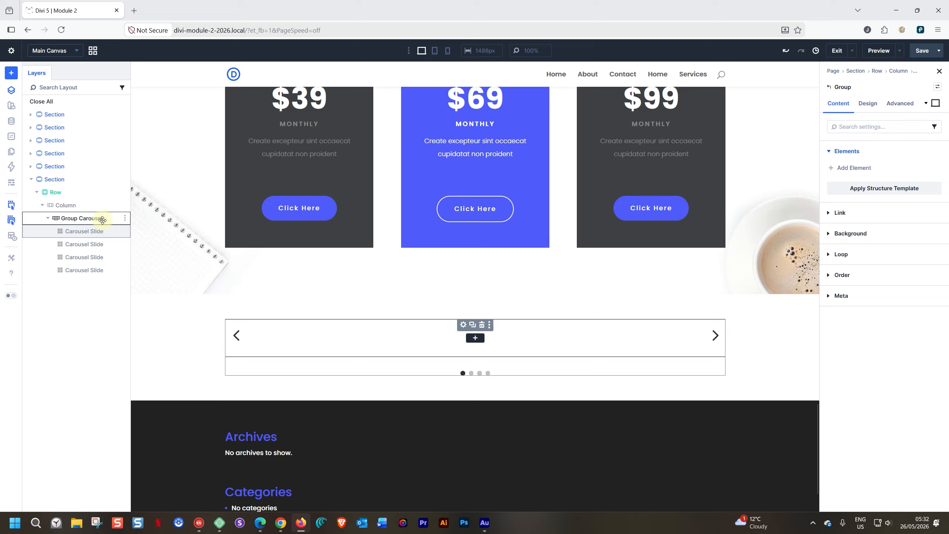
Step: Delete three extra slides from the Group Carousel, keeping a single Carousel Slide
{"action": "left_click", "coordinate": [80, 218]}
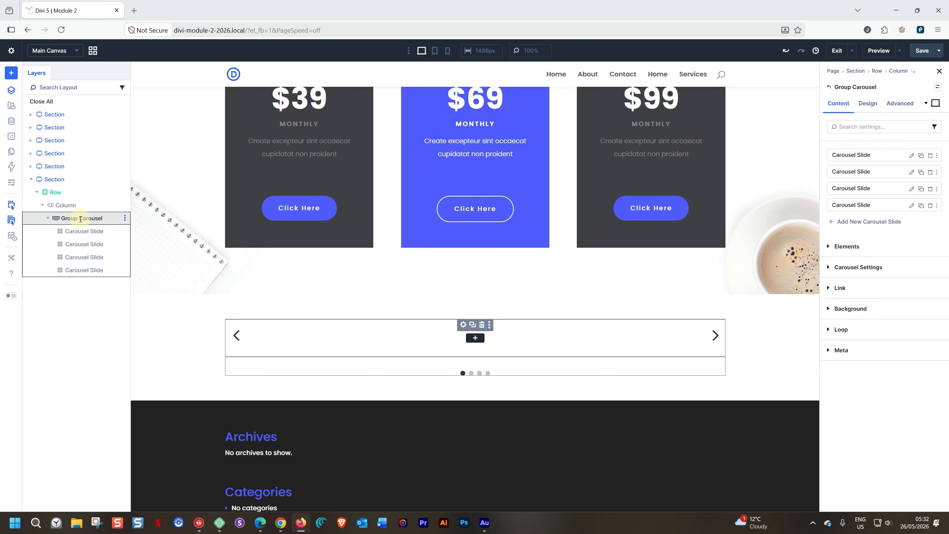
{"action": "left_click", "coordinate": [930, 207]}
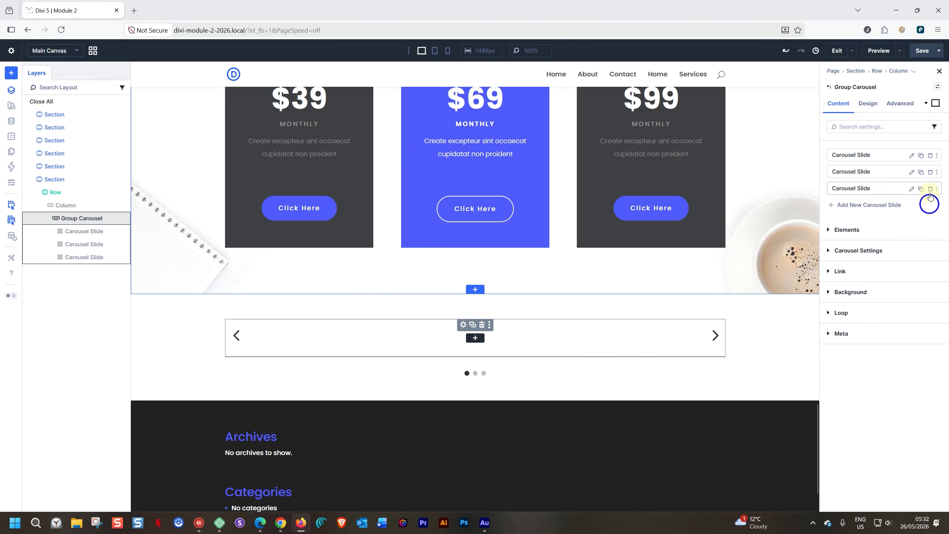
{"action": "left_click", "coordinate": [930, 189]}
{"action": "left_click", "coordinate": [930, 172]}
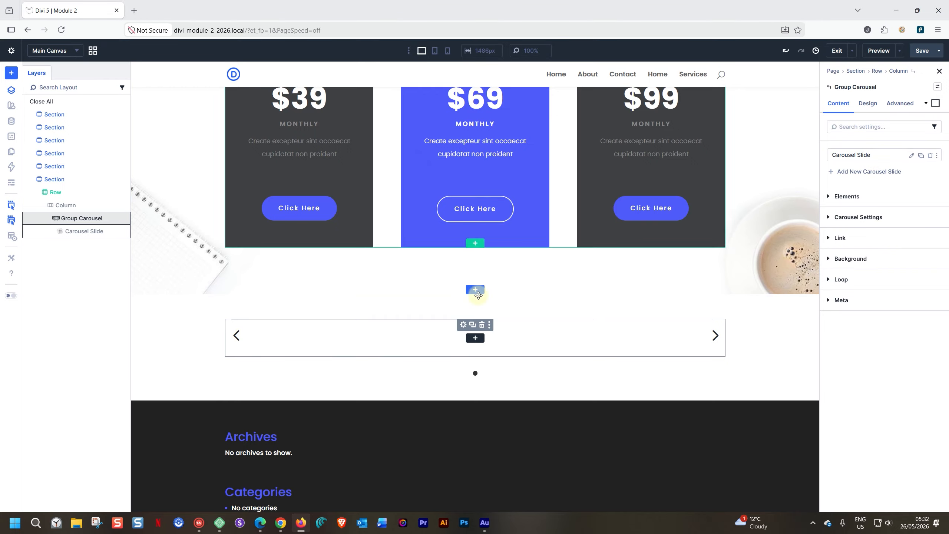
Step: Insert a Text module in the slide and paste the testimonial sentence over the placeholder
{"action": "left_click", "coordinate": [476, 337]}
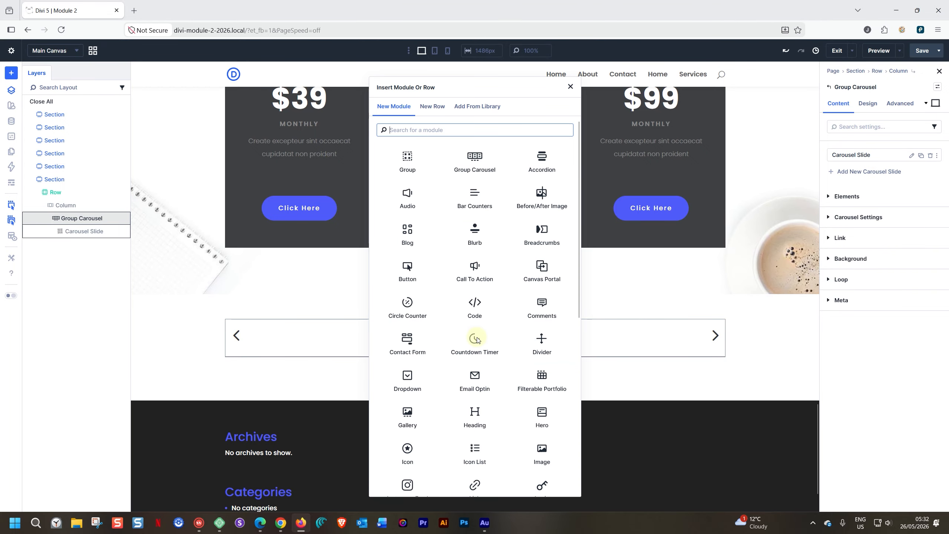
{"action": "type", "text": "test"}
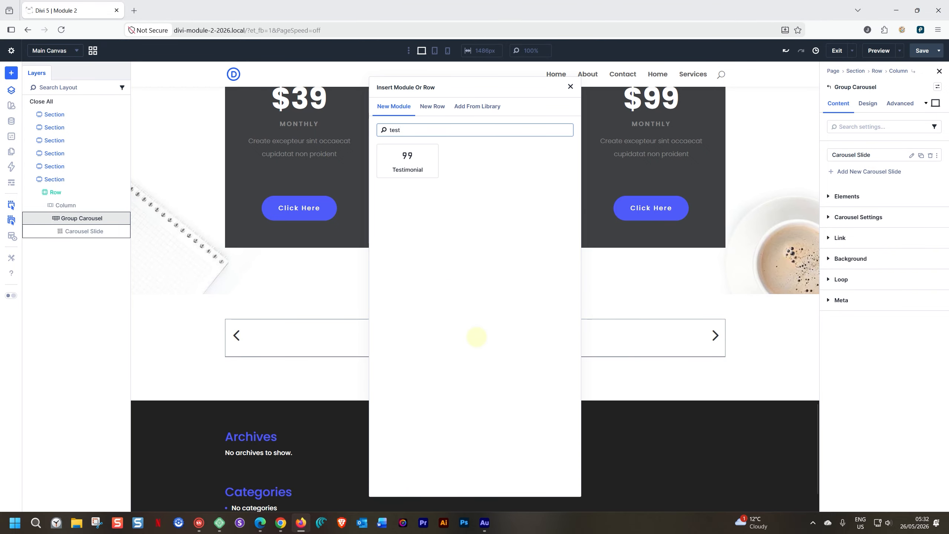
{"action": "key", "text": "BackSpace"}
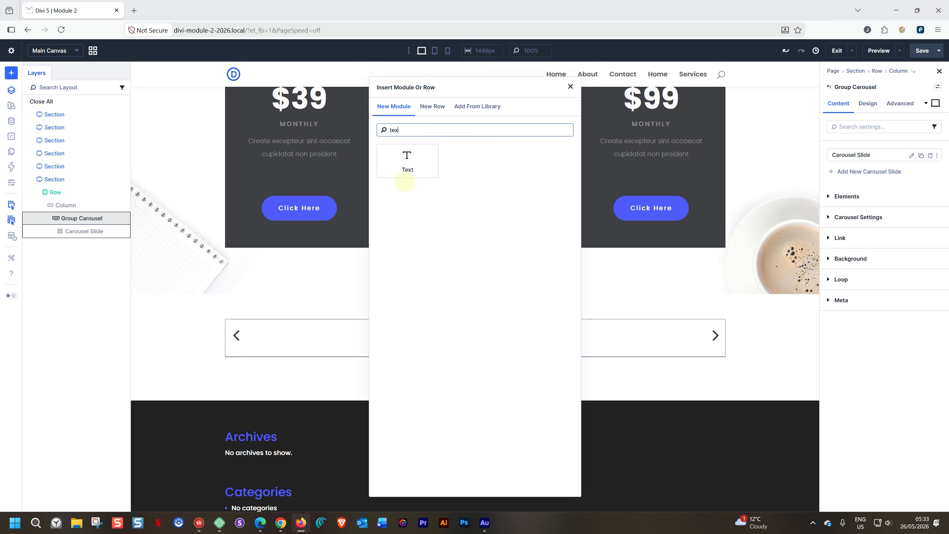
{"action": "key", "text": "Return"}
{"action": "triple_click", "coordinate": [363, 335]}
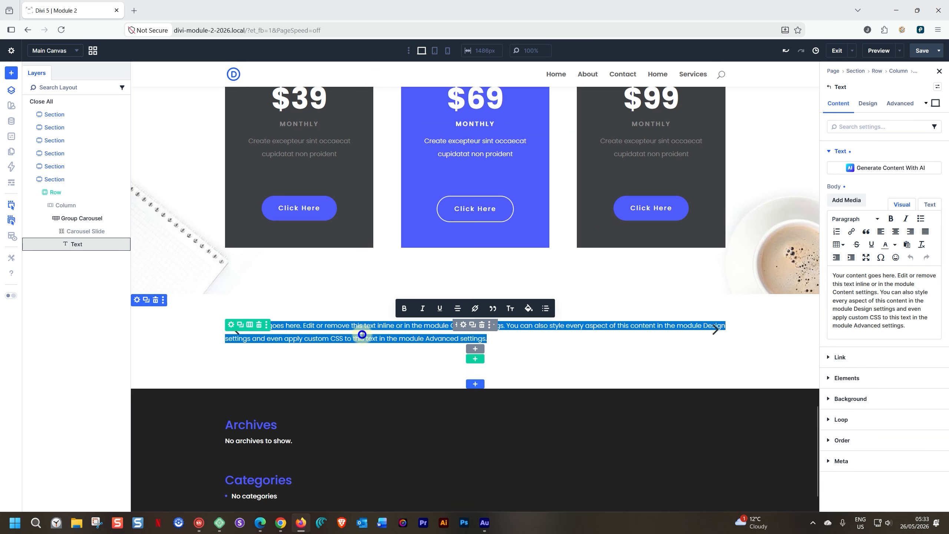
{"action": "key", "text": "ctrl+v"}
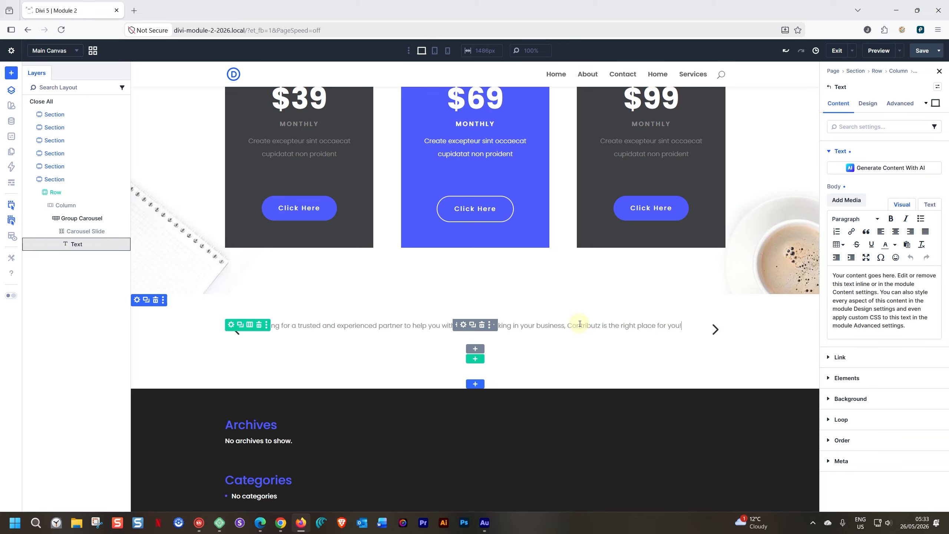
Step: Try the Base - Dark 16 and Overline presets, then settle on Base - Light 14
{"action": "left_click", "coordinate": [938, 88]}
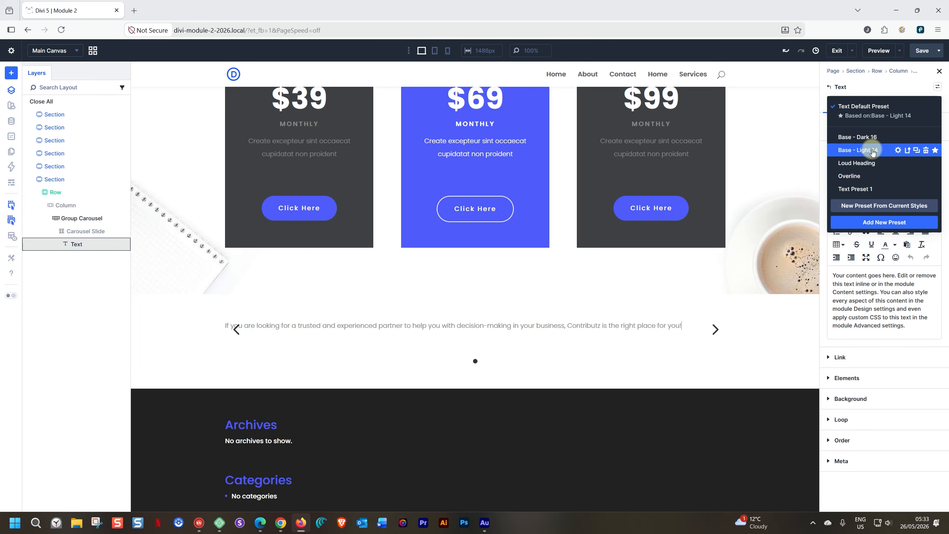
{"action": "left_click", "coordinate": [858, 138]}
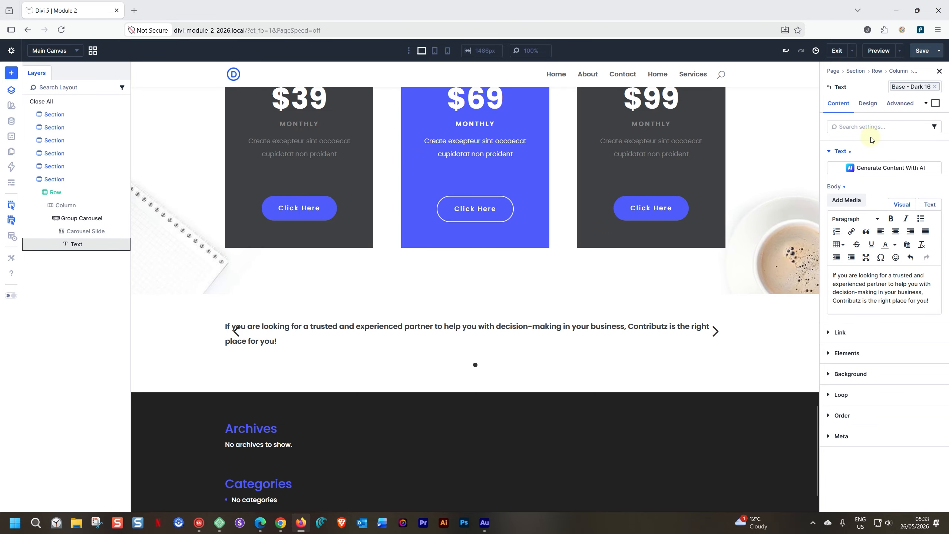
{"action": "left_click", "coordinate": [935, 86]}
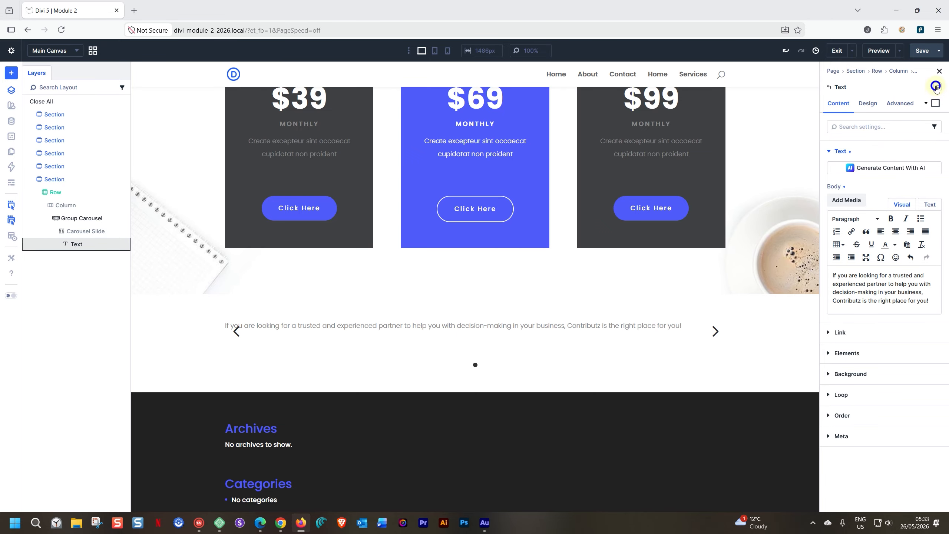
{"action": "left_click", "coordinate": [937, 89]}
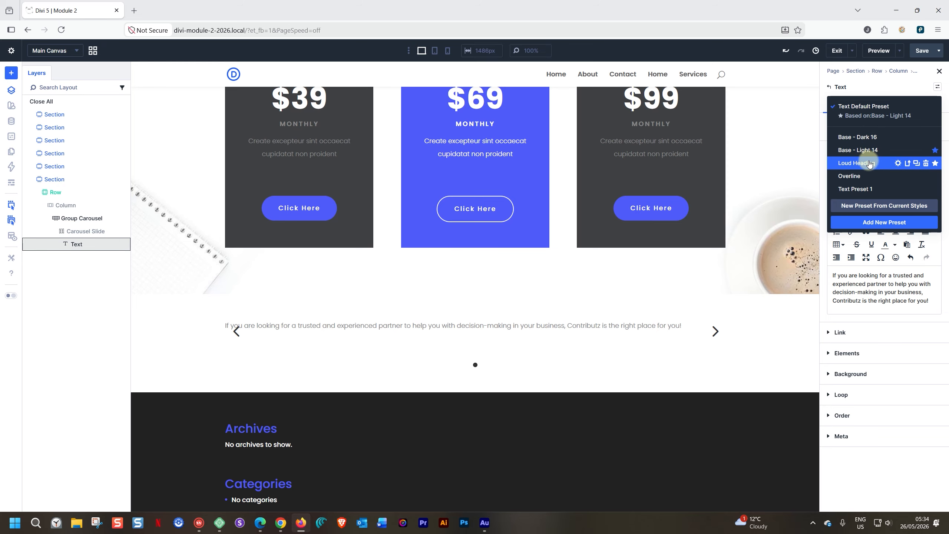
{"action": "left_click", "coordinate": [863, 175]}
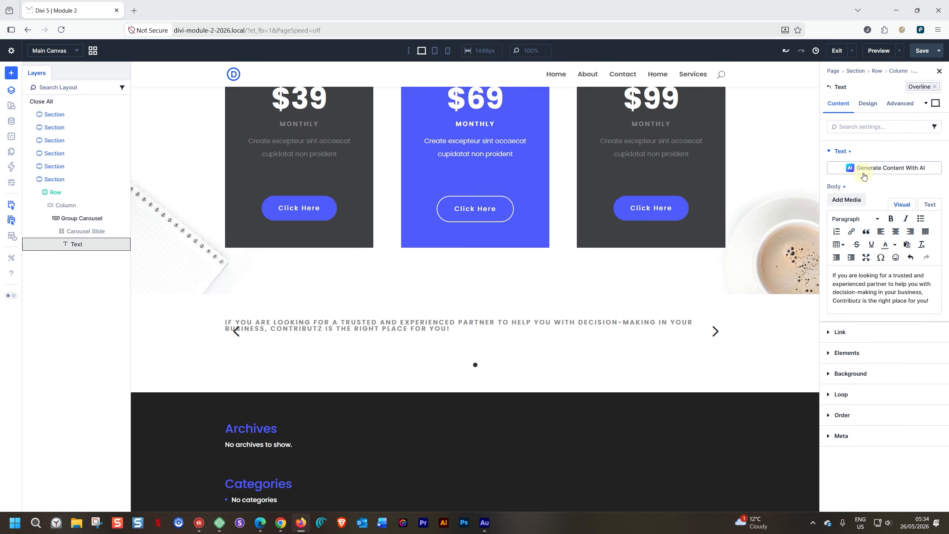
{"action": "left_click", "coordinate": [934, 86]}
{"action": "left_click", "coordinate": [938, 87]}
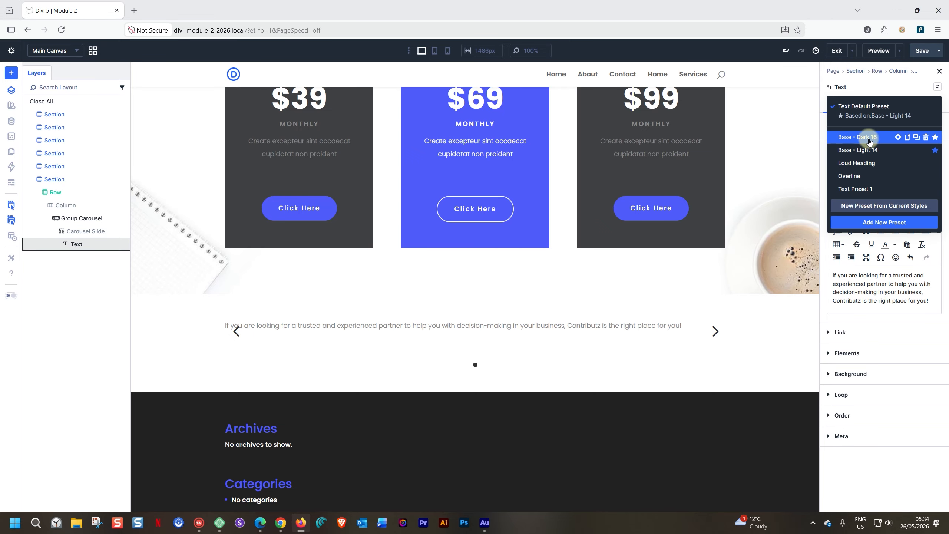
{"action": "left_click", "coordinate": [869, 151]}
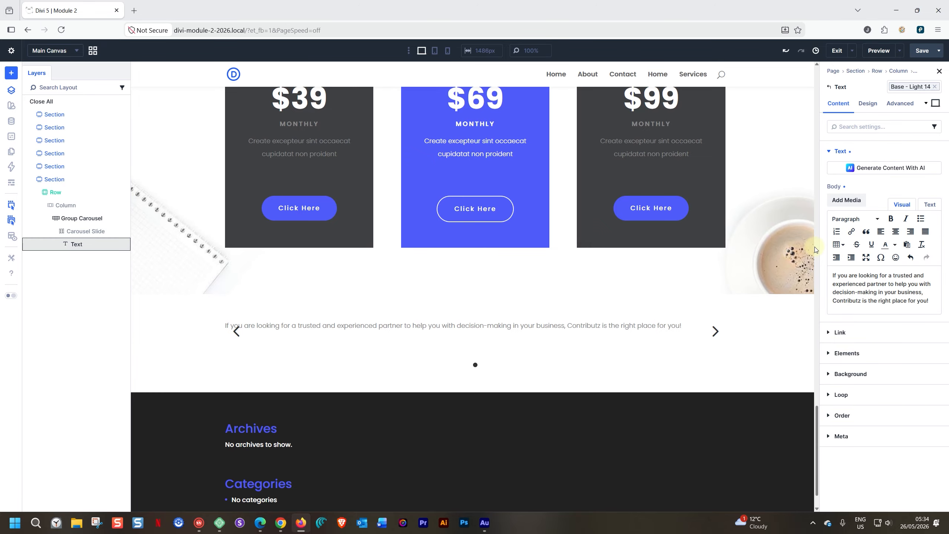
Step: Centre-align the testimonial text, set its width to 60% and centre the block
{"action": "left_click", "coordinate": [868, 103]}
{"action": "left_click", "coordinate": [827, 172]}
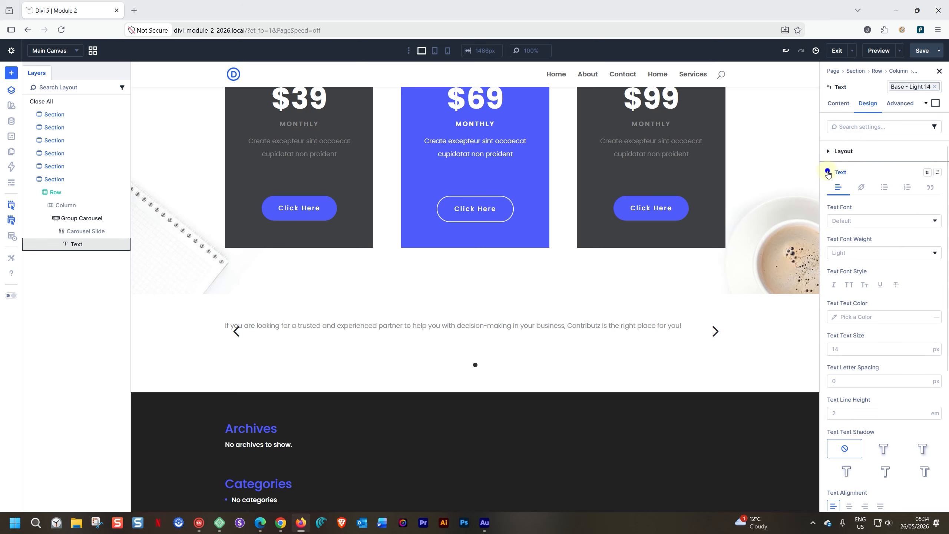
{"action": "scroll", "coordinate": [869, 321], "scroll_direction": "down", "scroll_amount": 5}
{"action": "left_click", "coordinate": [849, 300]}
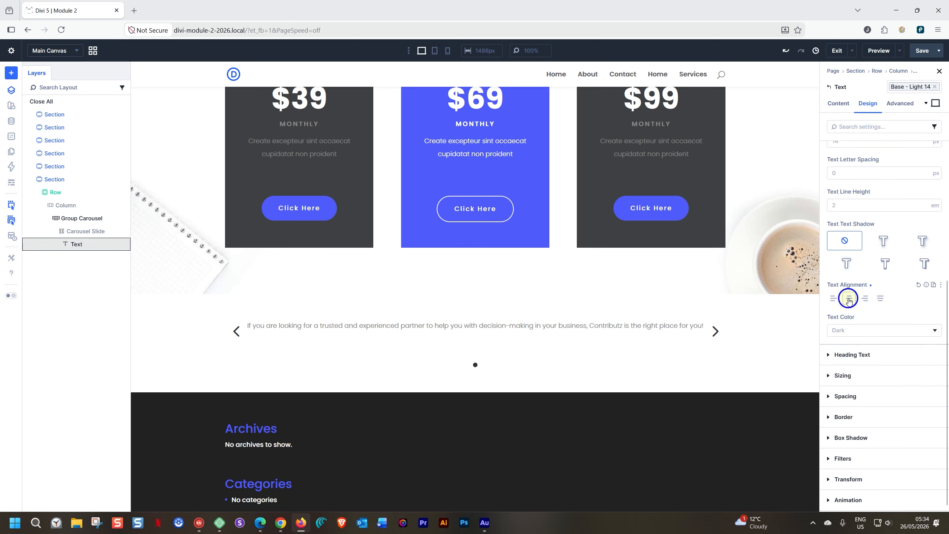
{"action": "left_click", "coordinate": [827, 375]}
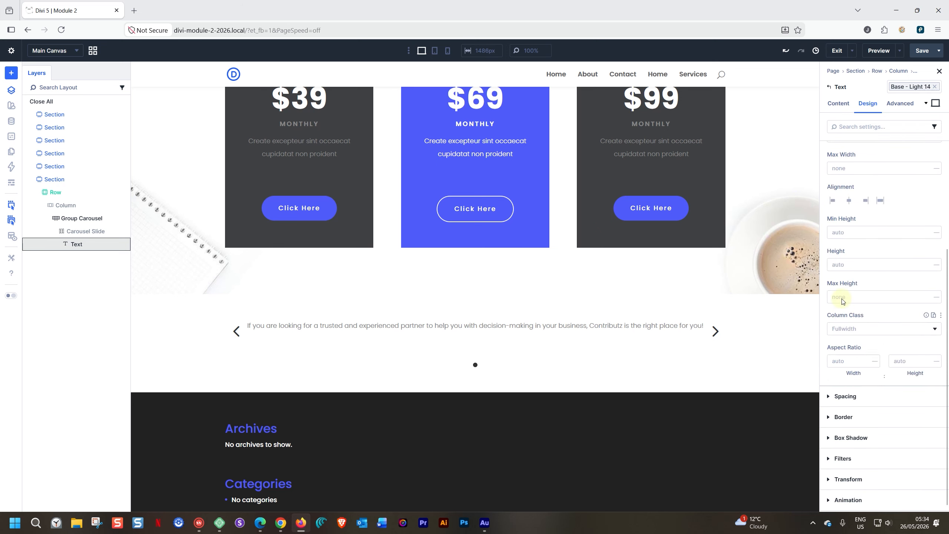
{"action": "scroll", "coordinate": [841, 299], "scroll_direction": "up", "scroll_amount": 4}
{"action": "left_click", "coordinate": [844, 275]}
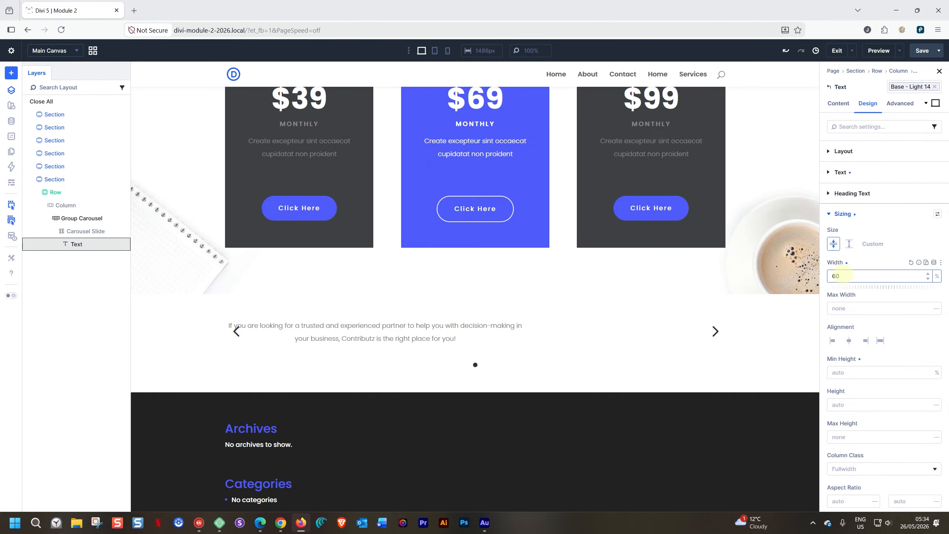
{"action": "left_click", "coordinate": [849, 341]}
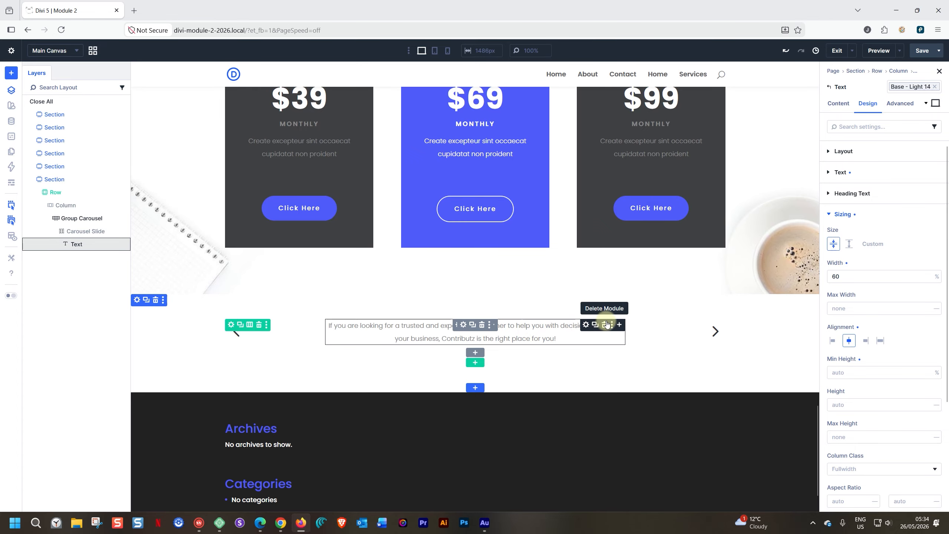
Step: Insert an Image module under the text showing the skin1-testi3 portrait
{"action": "left_click", "coordinate": [620, 324]}
{"action": "type", "text": "image"}
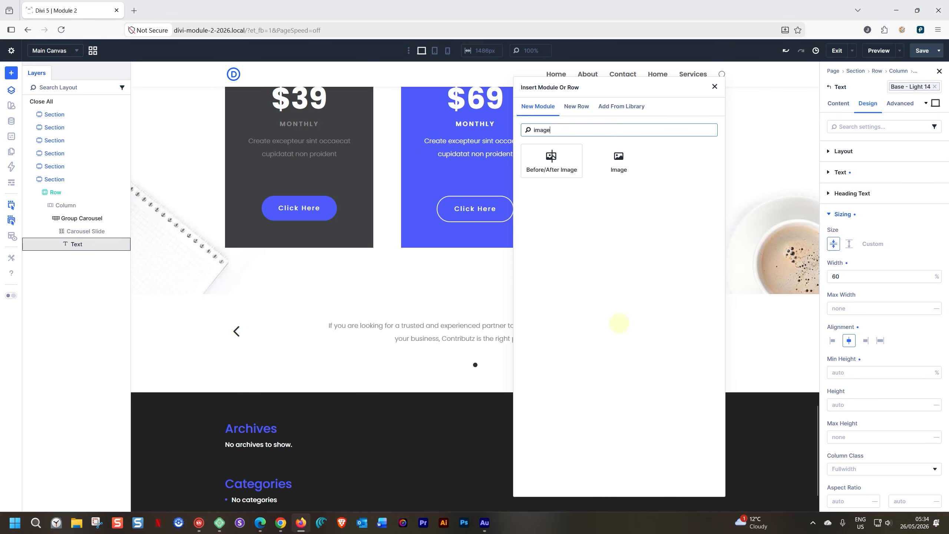
{"action": "left_click", "coordinate": [619, 161]}
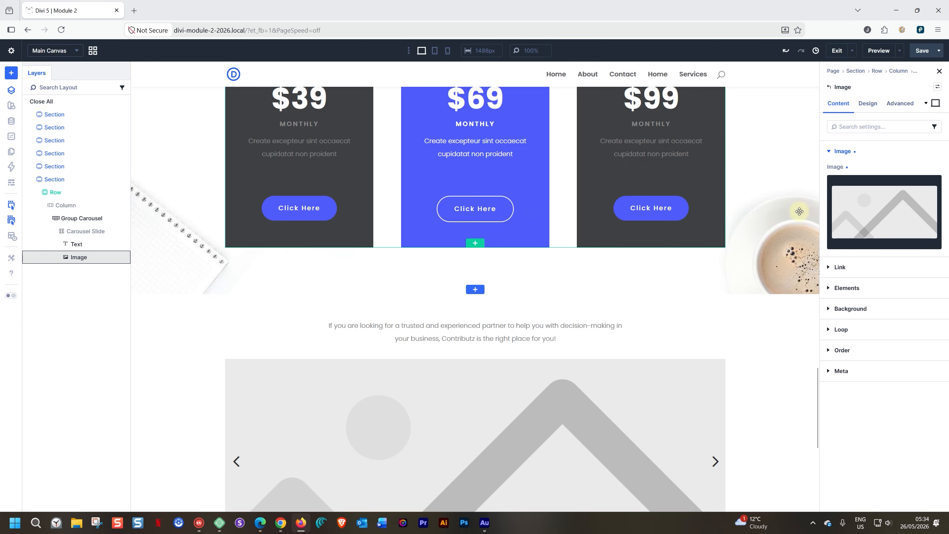
{"action": "left_click", "coordinate": [887, 224]}
{"action": "left_click", "coordinate": [344, 146]}
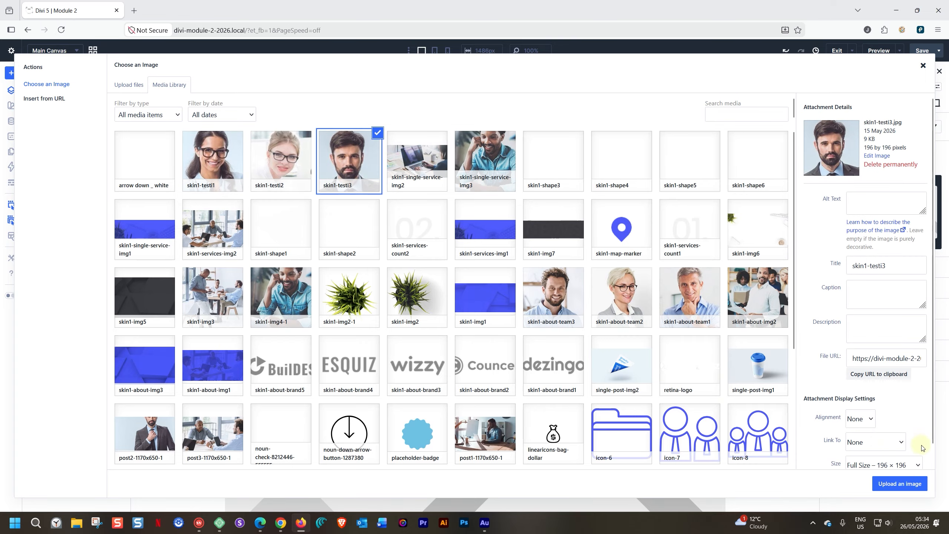
{"action": "left_click", "coordinate": [900, 484]}
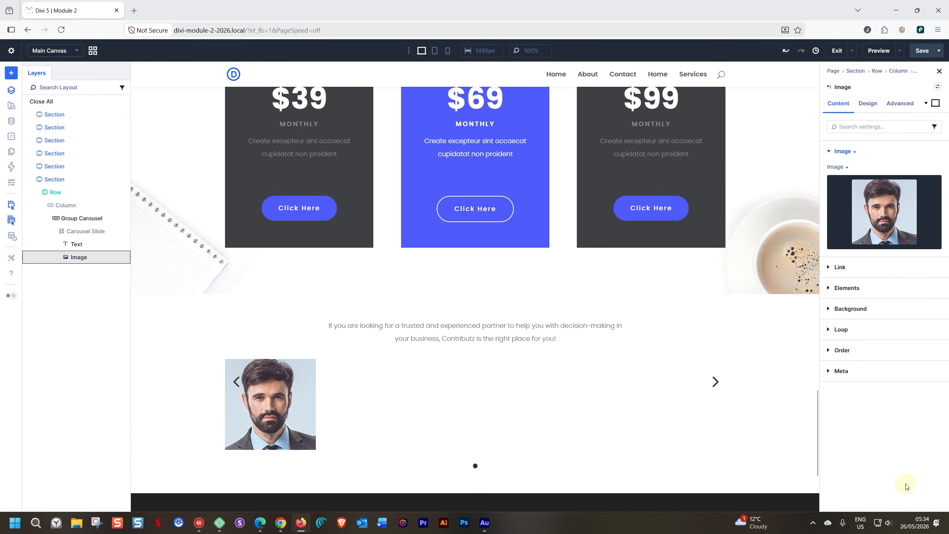
{"action": "left_click", "coordinate": [867, 105]}
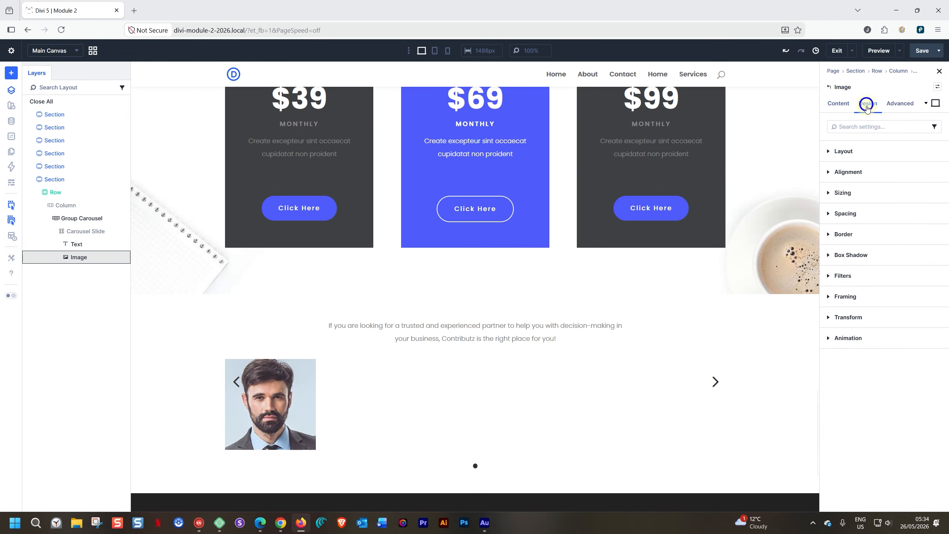
{"action": "left_click", "coordinate": [829, 233]}
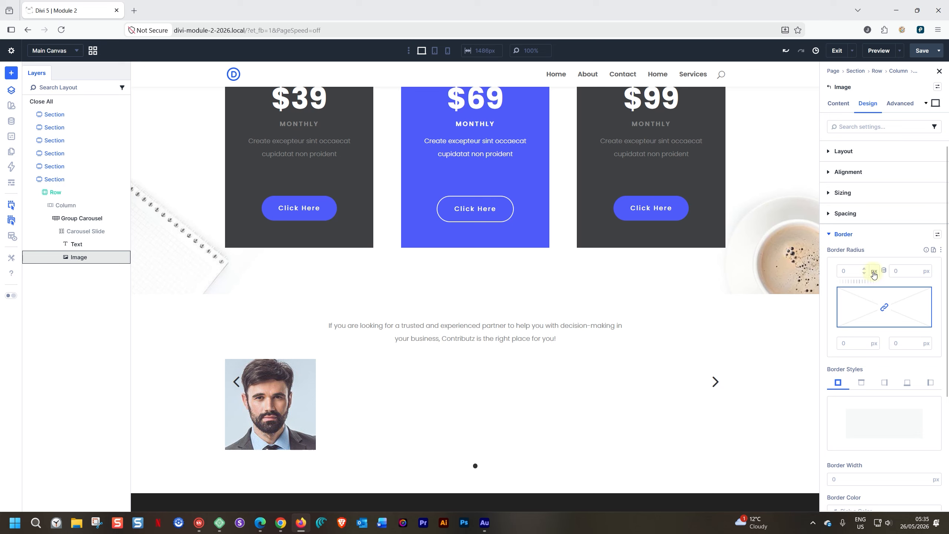
Step: Round the portrait's corners in percent and give it a 5px Primary Color border
{"action": "left_click", "coordinate": [874, 271]}
{"action": "left_click", "coordinate": [863, 288]}
{"action": "left_click", "coordinate": [846, 271]}
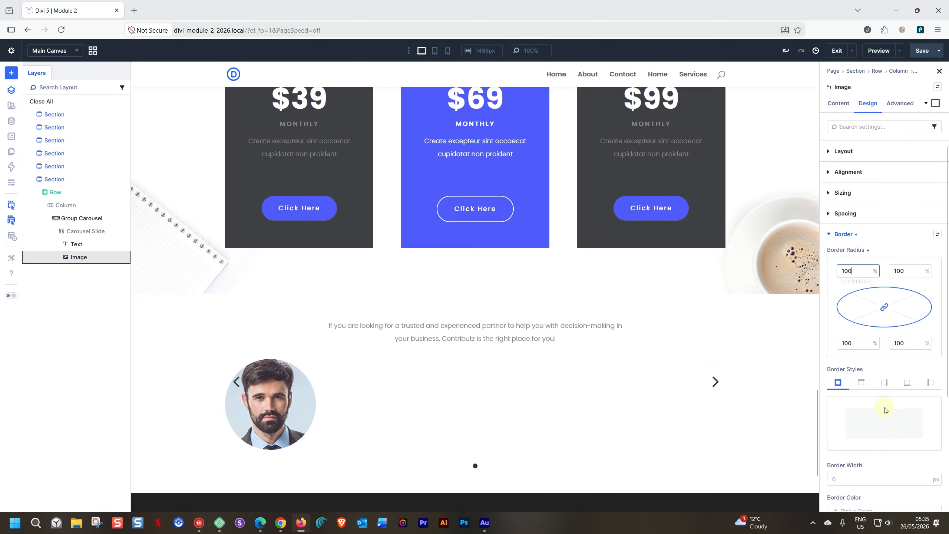
{"action": "scroll", "coordinate": [886, 410], "scroll_direction": "down", "scroll_amount": 3}
{"action": "left_click", "coordinate": [834, 352]}
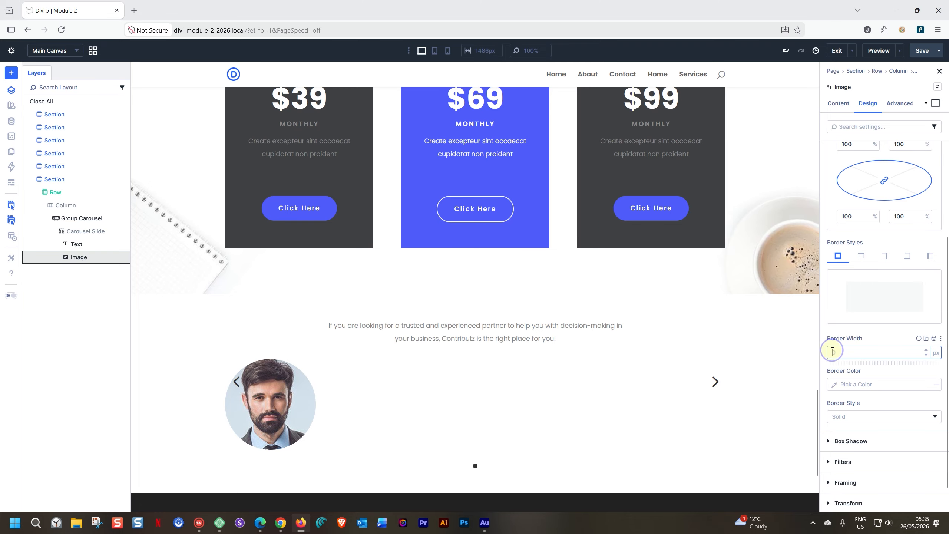
{"action": "type", "text": "5"}
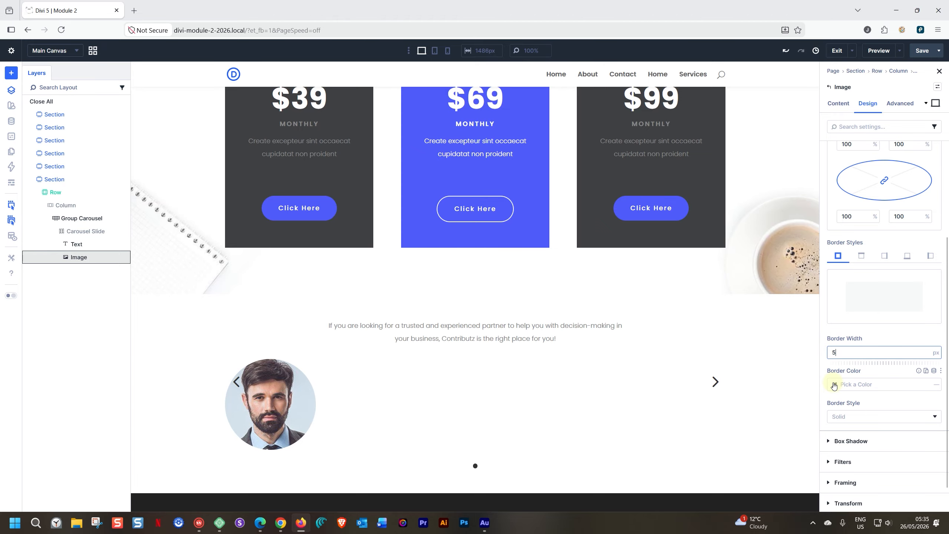
{"action": "left_click", "coordinate": [834, 385]}
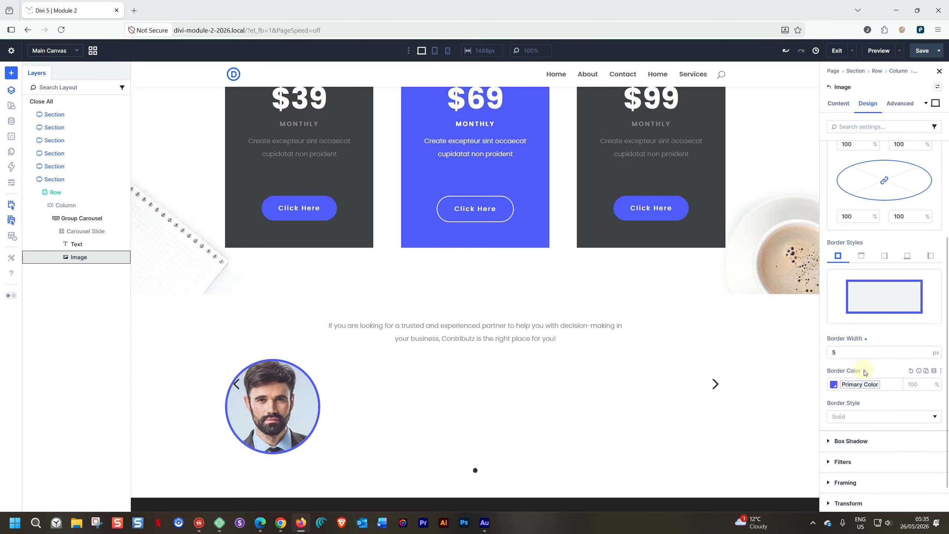
Step: Set the portrait's width to 100px and centre it in the slide
{"action": "scroll", "coordinate": [852, 389], "scroll_direction": "up", "scroll_amount": 2}
{"action": "scroll", "coordinate": [853, 391], "scroll_direction": "up", "scroll_amount": 1}
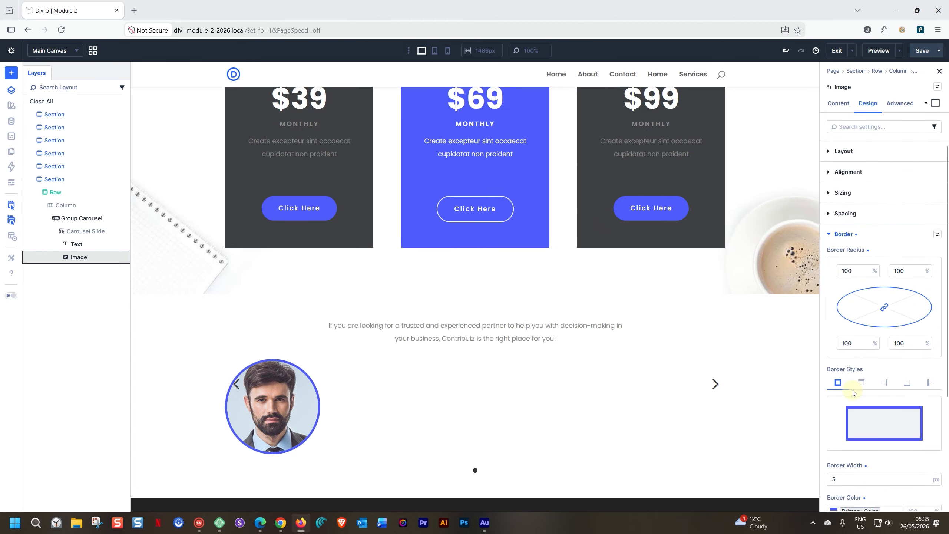
{"action": "left_click", "coordinate": [830, 193]}
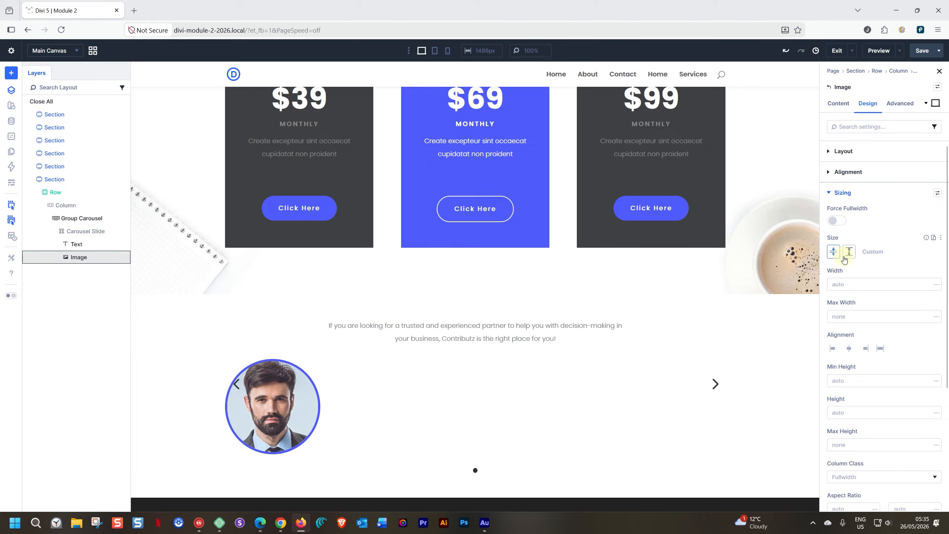
{"action": "left_click", "coordinate": [847, 285]}
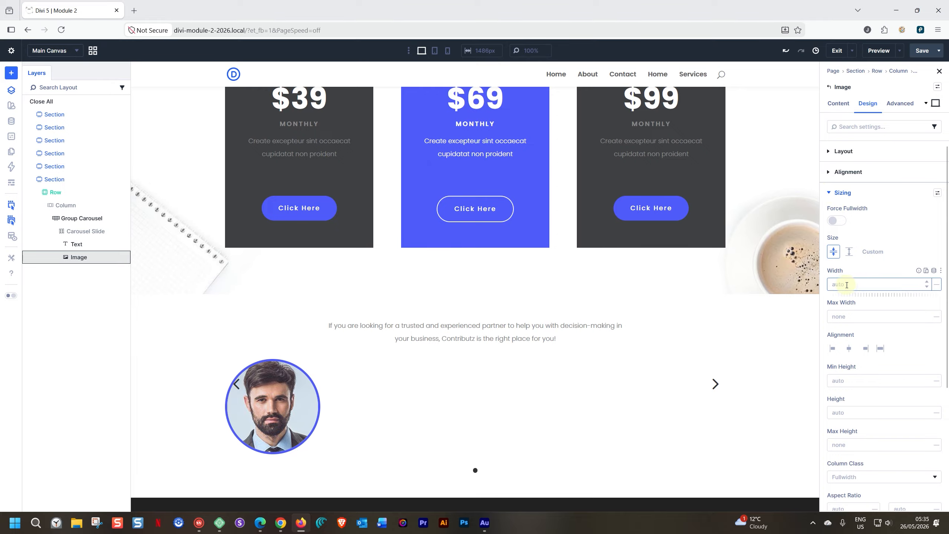
{"action": "type", "text": "100px"}
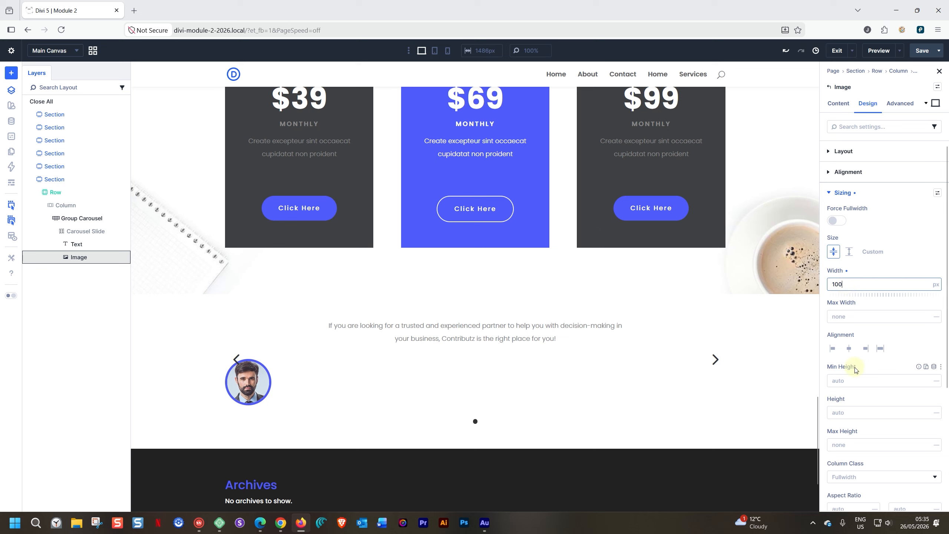
{"action": "left_click", "coordinate": [845, 349]}
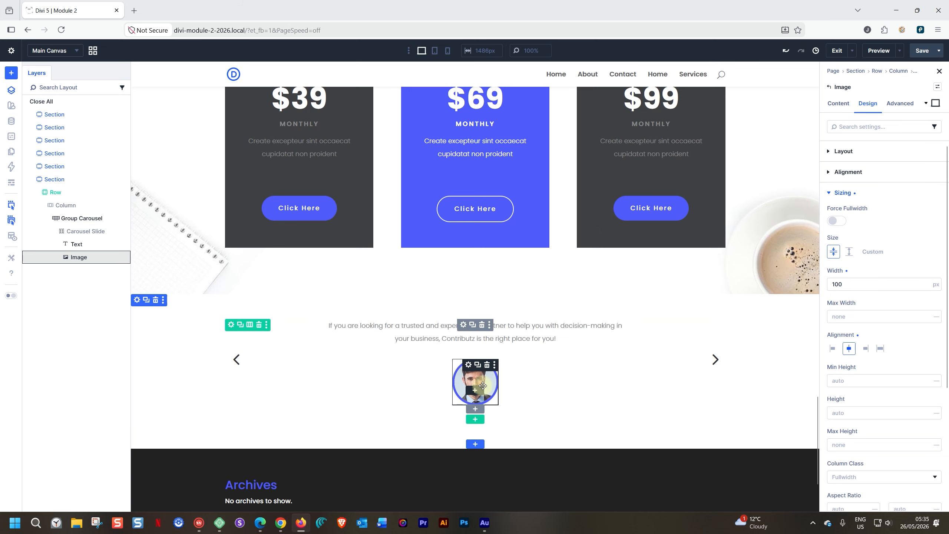
Step: Add a Heading module below the portrait and replace its placeholder with the author's name
{"action": "left_click", "coordinate": [473, 391]}
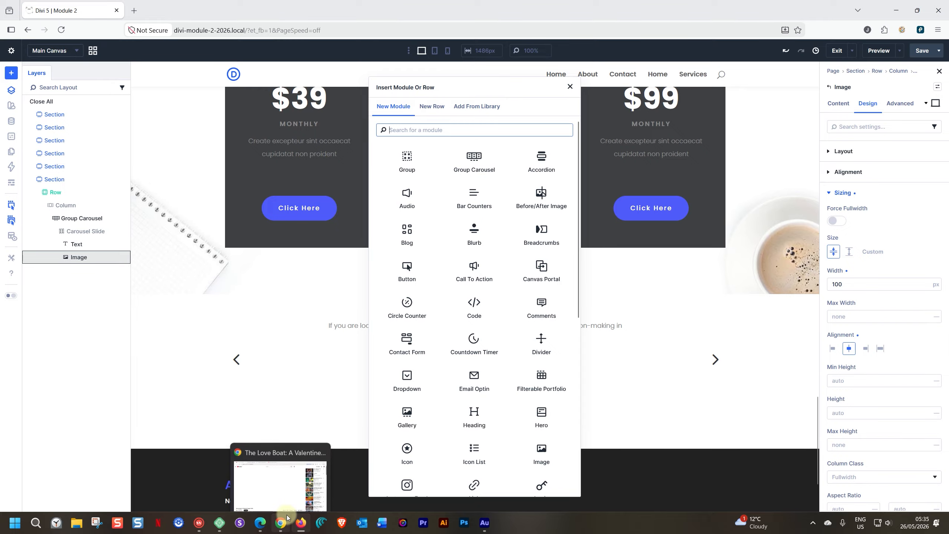
{"action": "type", "text": "headi"}
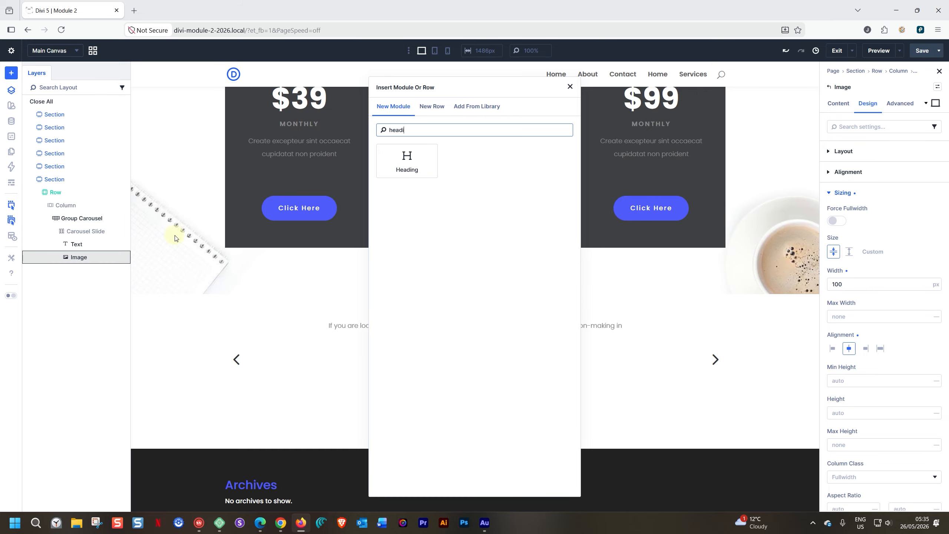
{"action": "left_click", "coordinate": [396, 168]}
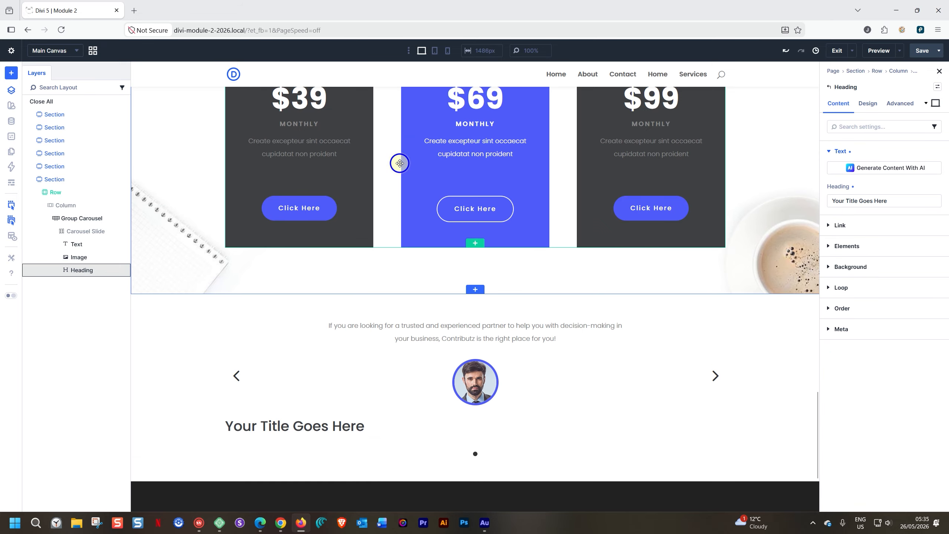
{"action": "double_click", "coordinate": [293, 425]}
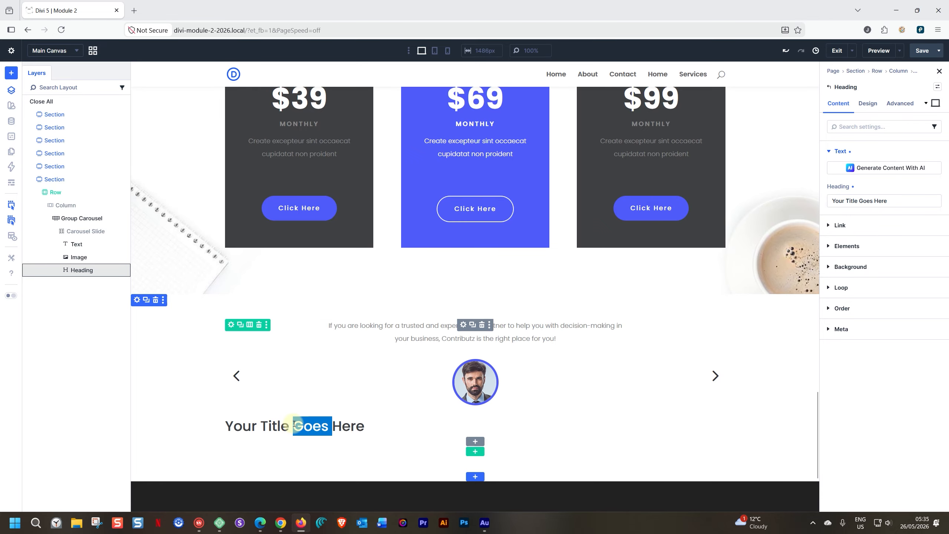
{"action": "triple_click", "coordinate": [294, 424]}
{"action": "key", "text": "BackSpace"}
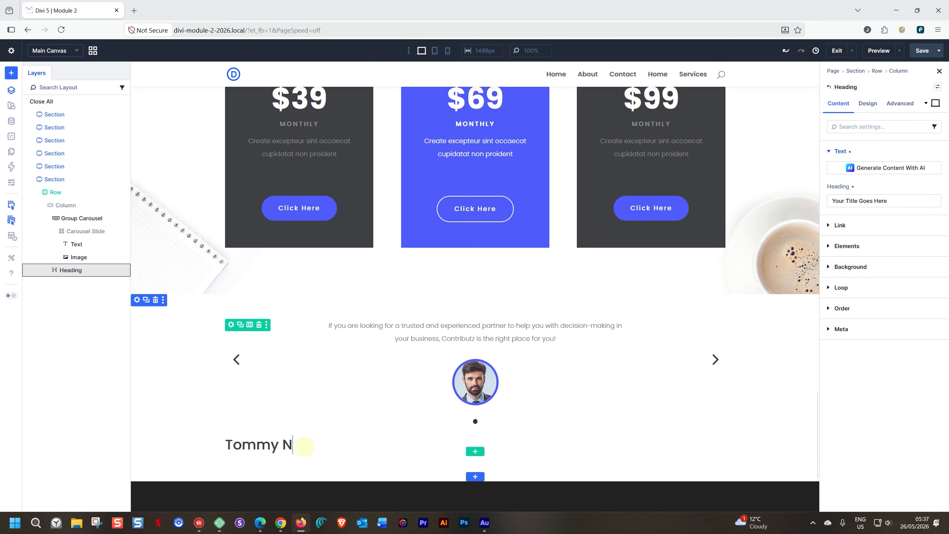
Step: Make the name heading an H3, centred, in the dark global colour, uppercase, with 1.2 letter spacing
{"action": "left_click", "coordinate": [870, 106]}
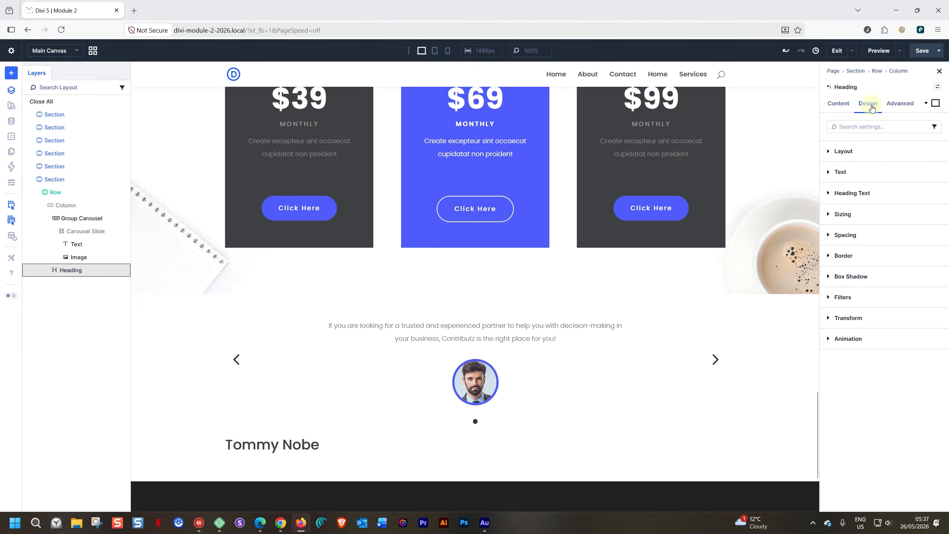
{"action": "left_click", "coordinate": [828, 193]}
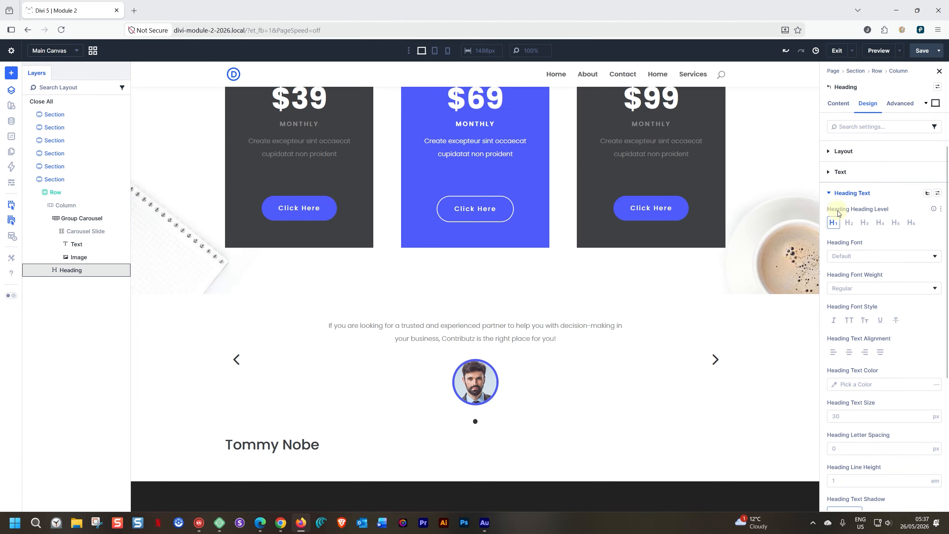
{"action": "left_click", "coordinate": [865, 222]}
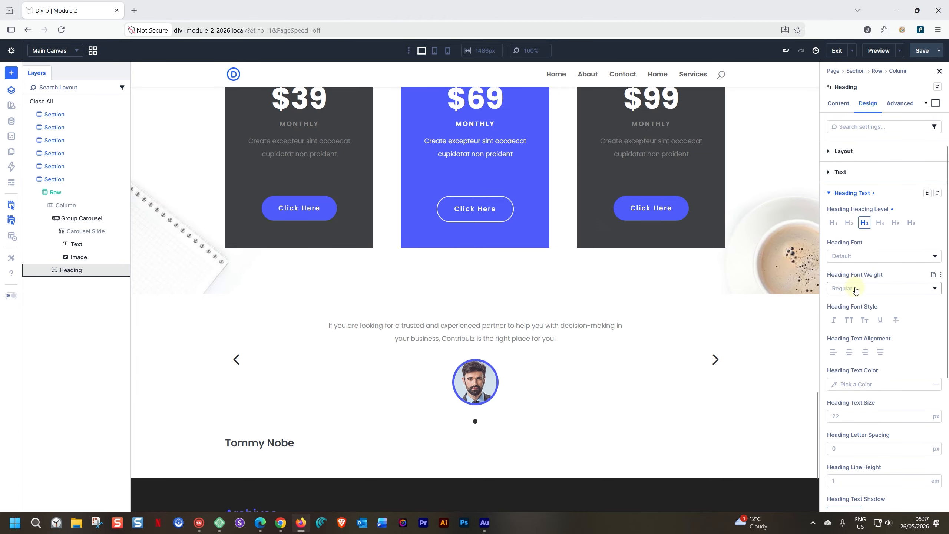
{"action": "left_click", "coordinate": [850, 352]}
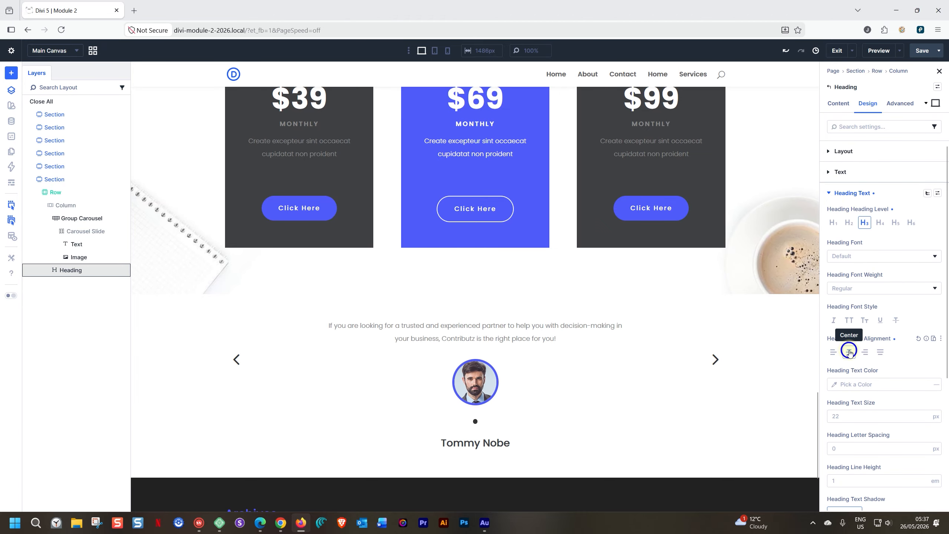
{"action": "left_click", "coordinate": [834, 385]}
{"action": "left_click", "coordinate": [738, 458]}
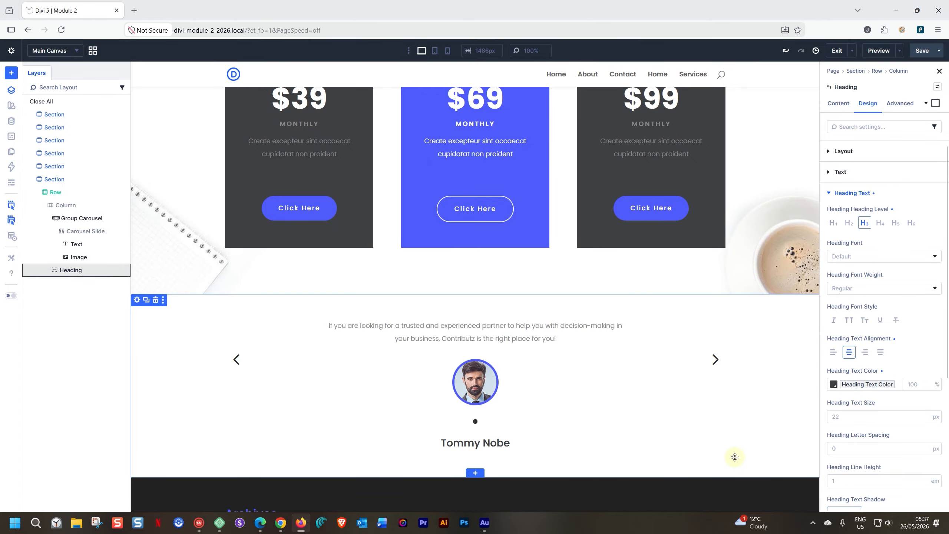
{"action": "left_click", "coordinate": [849, 321]}
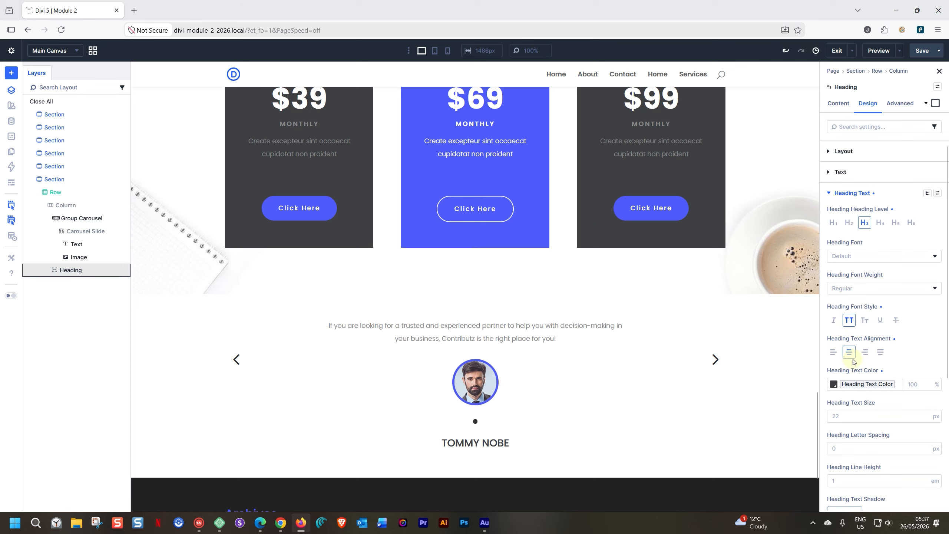
{"action": "left_click", "coordinate": [847, 449]}
{"action": "type", "text": "1."}
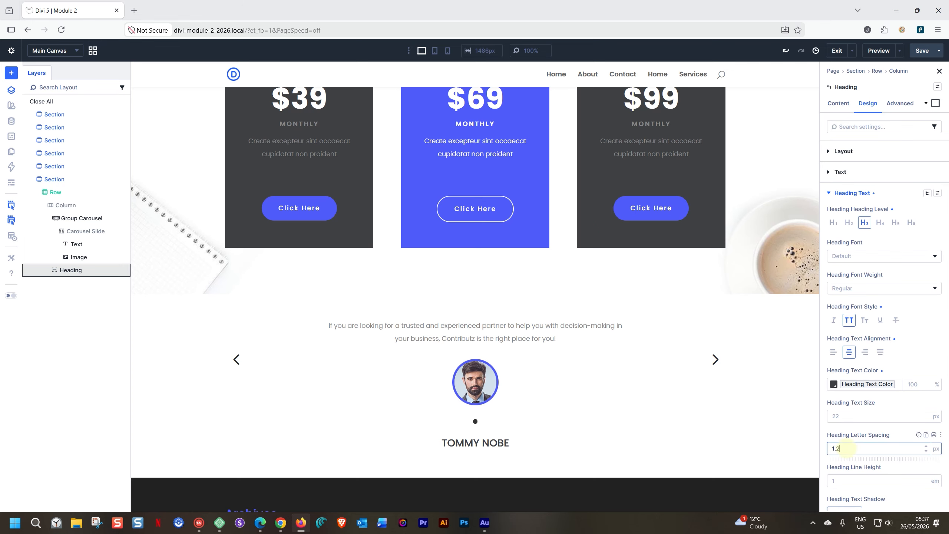
{"action": "type", "text": "2"}
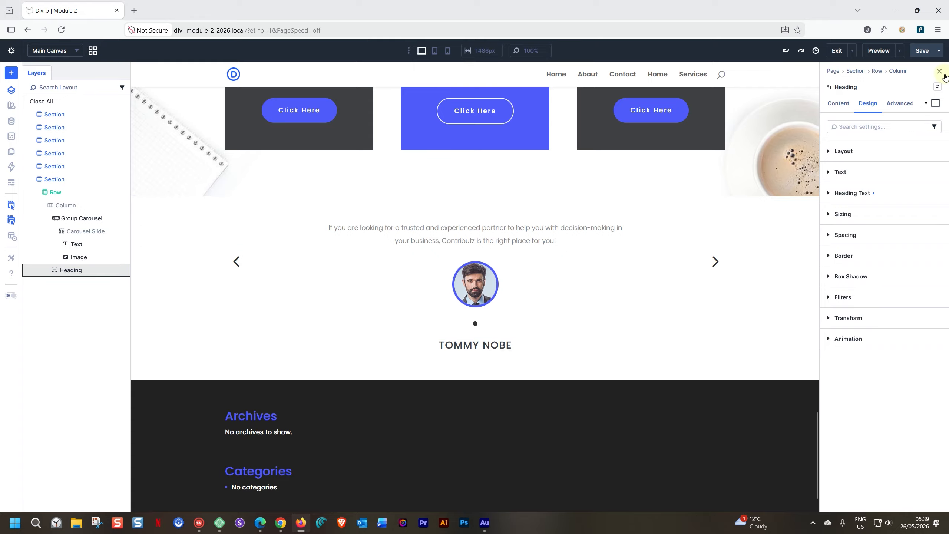
Step: Try the H3 preset, then the H3 - White preset, on the name heading
{"action": "left_click", "coordinate": [937, 87]}
{"action": "left_click", "coordinate": [847, 151]}
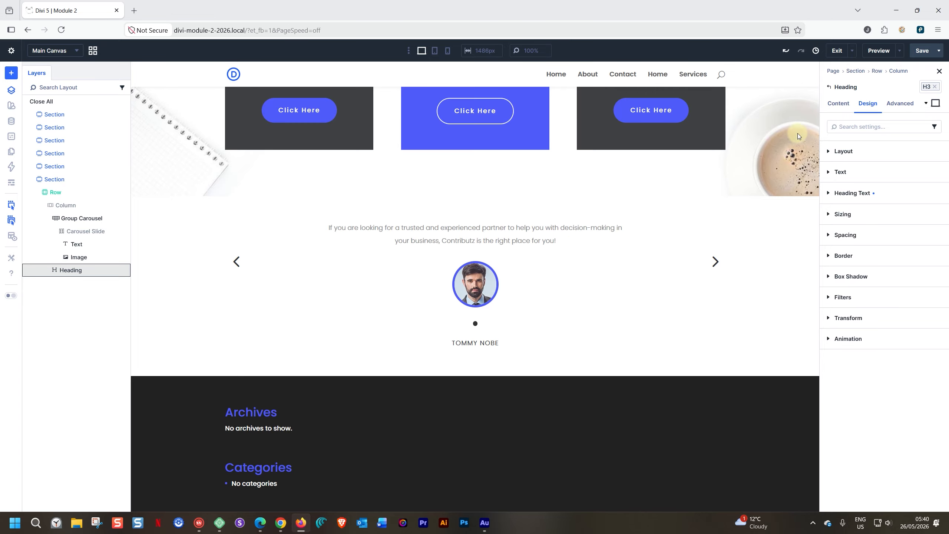
{"action": "left_click", "coordinate": [934, 86]}
{"action": "left_click", "coordinate": [935, 87]}
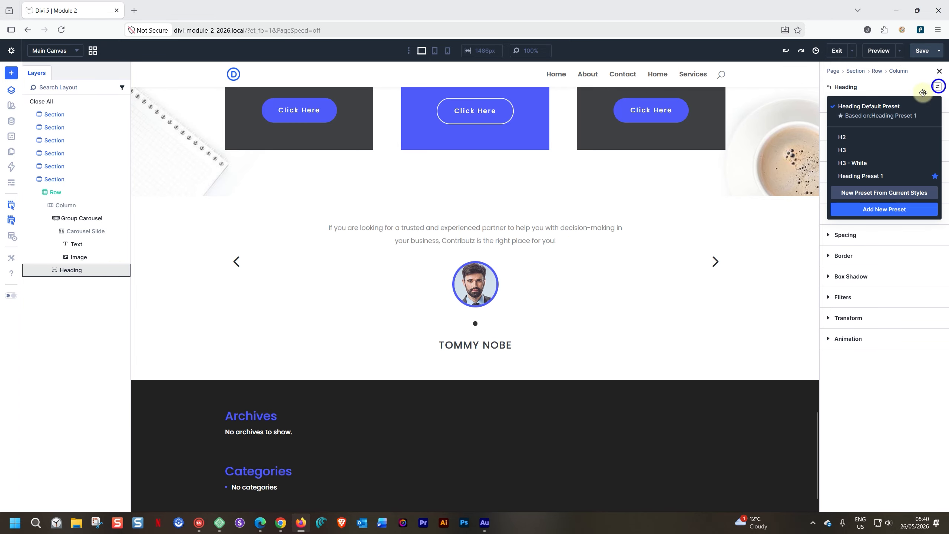
{"action": "left_click", "coordinate": [855, 168]}
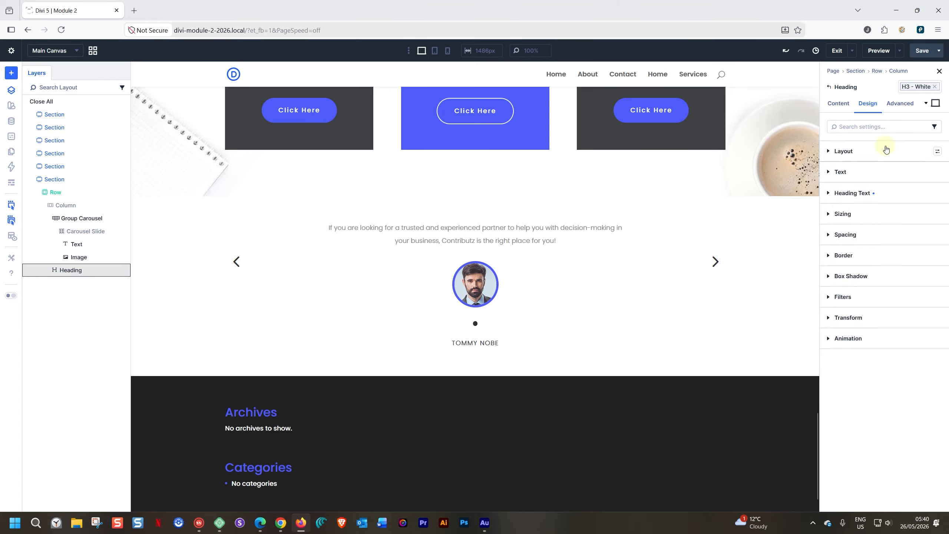
Step: Settle on the H3 preset and move the name heading directly beneath the portrait
{"action": "left_click", "coordinate": [934, 86]}
{"action": "left_click", "coordinate": [935, 89]}
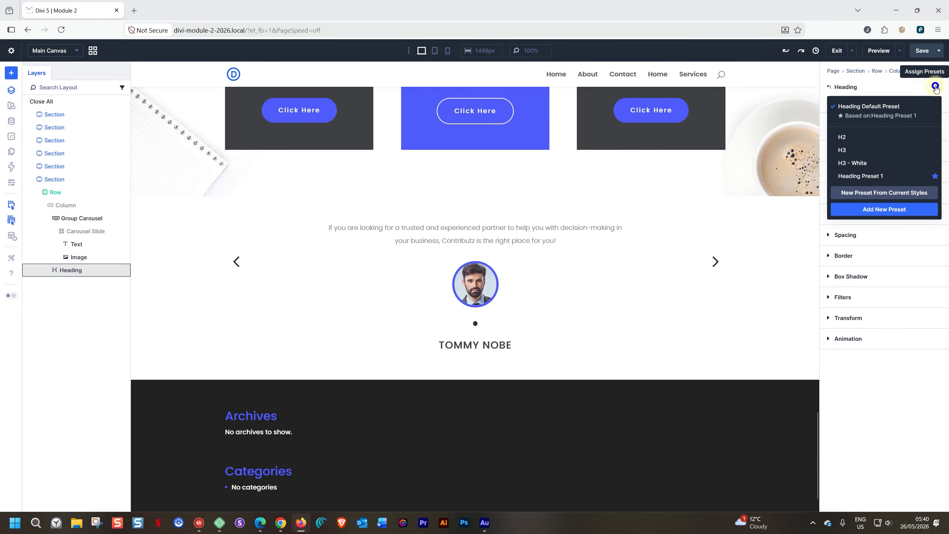
{"action": "left_click", "coordinate": [854, 150]}
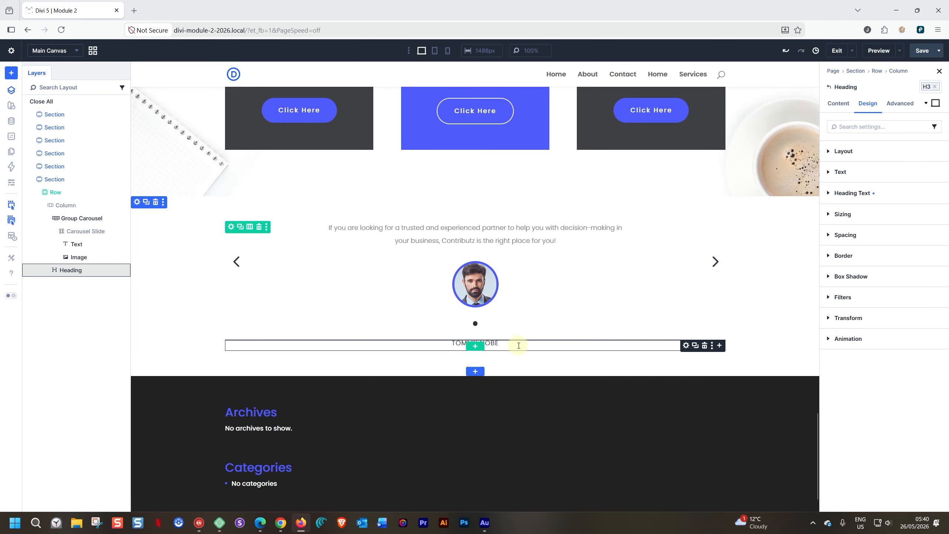
{"action": "left_click_drag", "start_coordinate": [682, 333], "coordinate": [477, 303]}
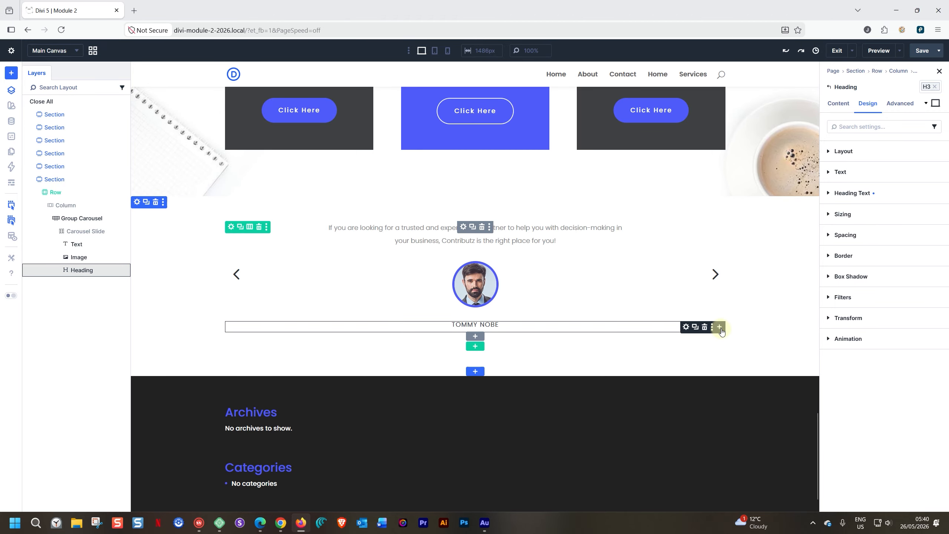
Step: Insert a Text module under the name reading 'Senior VP at Marketing Inc.'
{"action": "left_click", "coordinate": [720, 327]}
{"action": "type", "text": "text"}
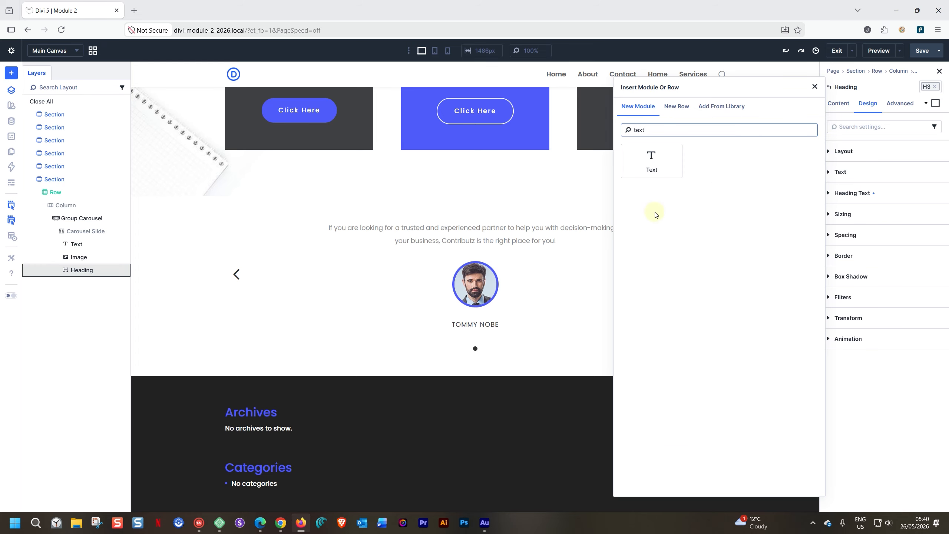
{"action": "left_click", "coordinate": [652, 157]}
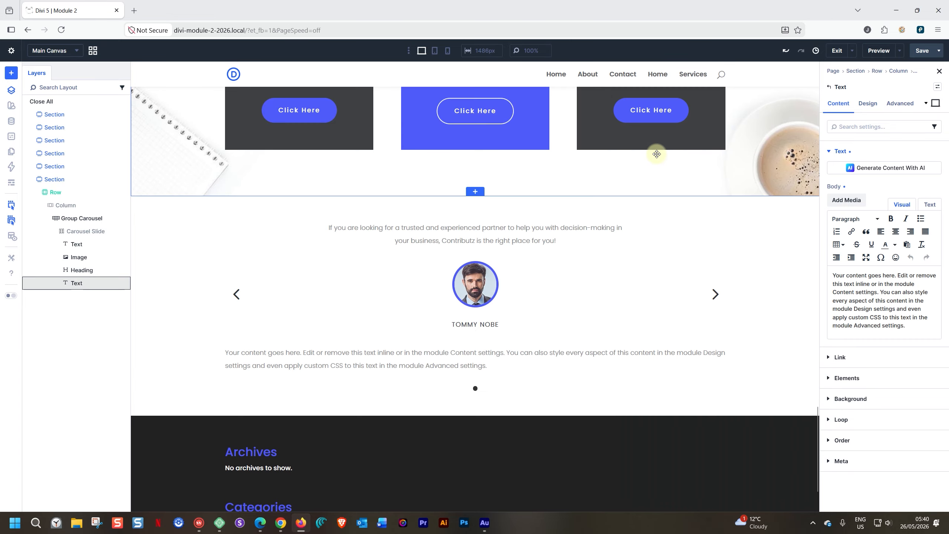
{"action": "triple_click", "coordinate": [446, 352]}
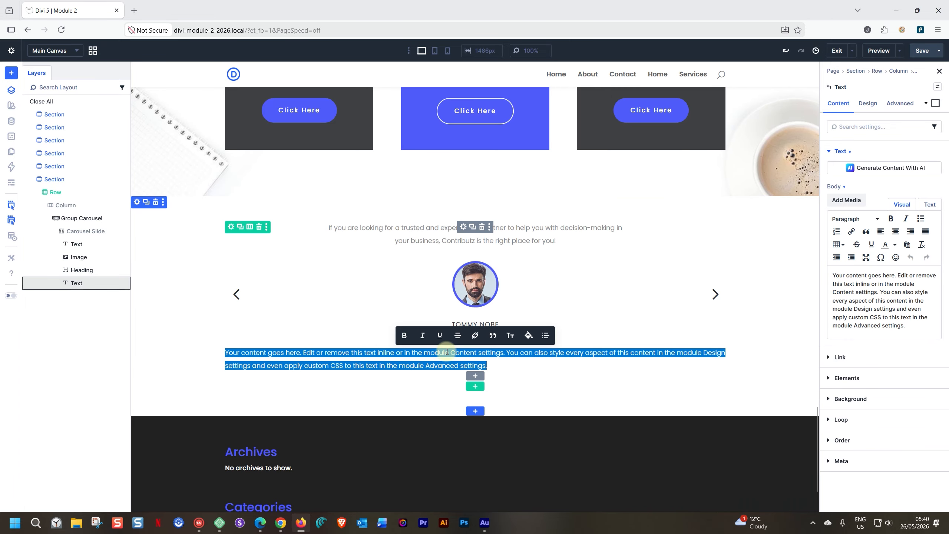
{"action": "type", "text": "Senior VP at Marketing Incl."}
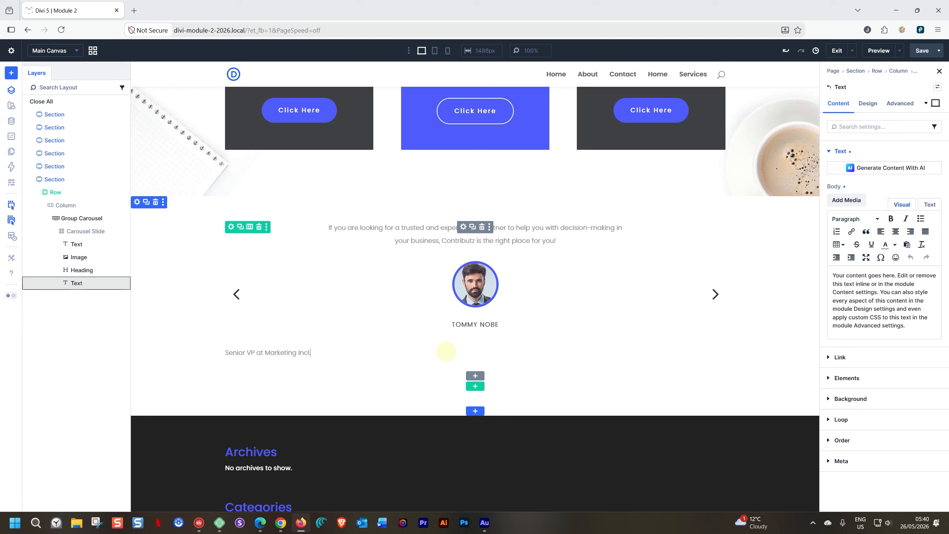
Step: Center-align the 'Senior VP at Marketing Inc.' text and select the Carousel Slide layer
{"action": "left_click", "coordinate": [868, 105]}
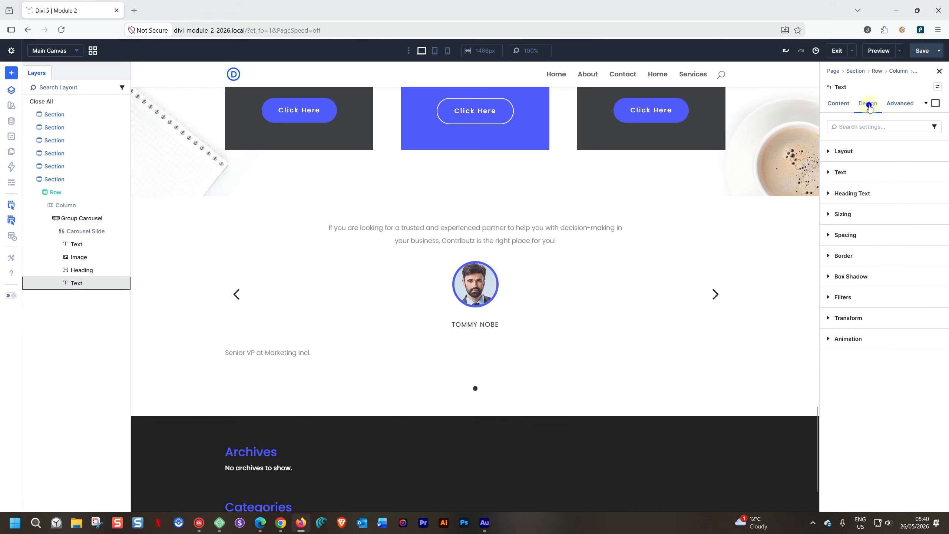
{"action": "left_click", "coordinate": [838, 172]}
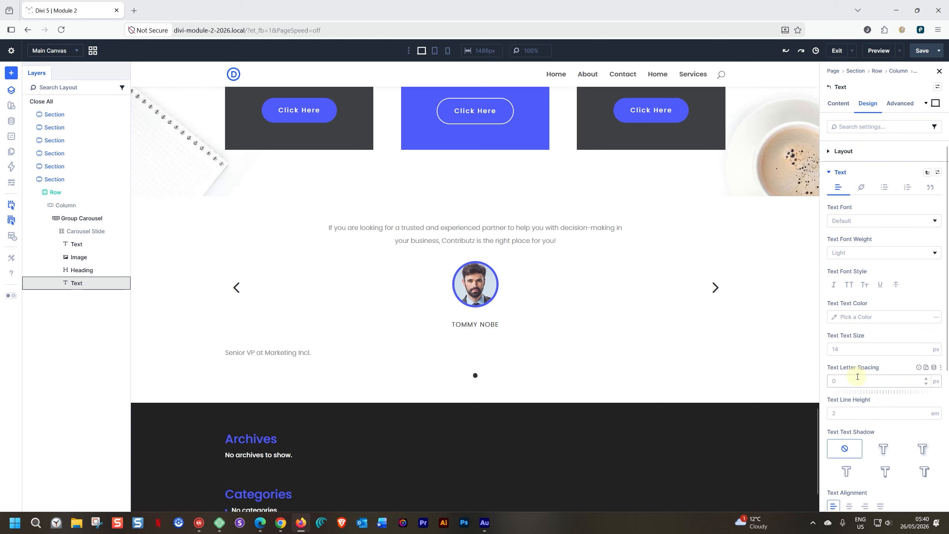
{"action": "scroll", "coordinate": [858, 377], "scroll_direction": "down", "scroll_amount": 3}
{"action": "left_click", "coordinate": [849, 379]}
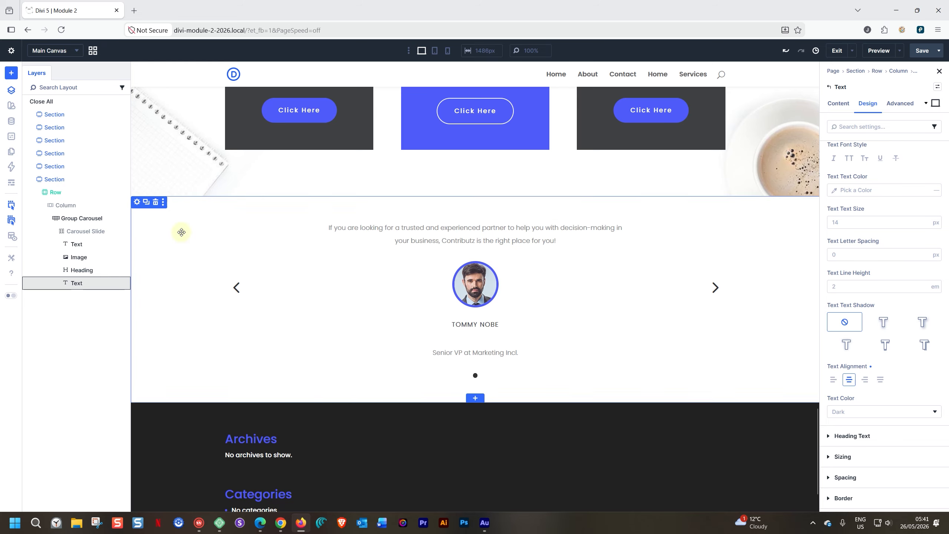
{"action": "left_click", "coordinate": [80, 230]}
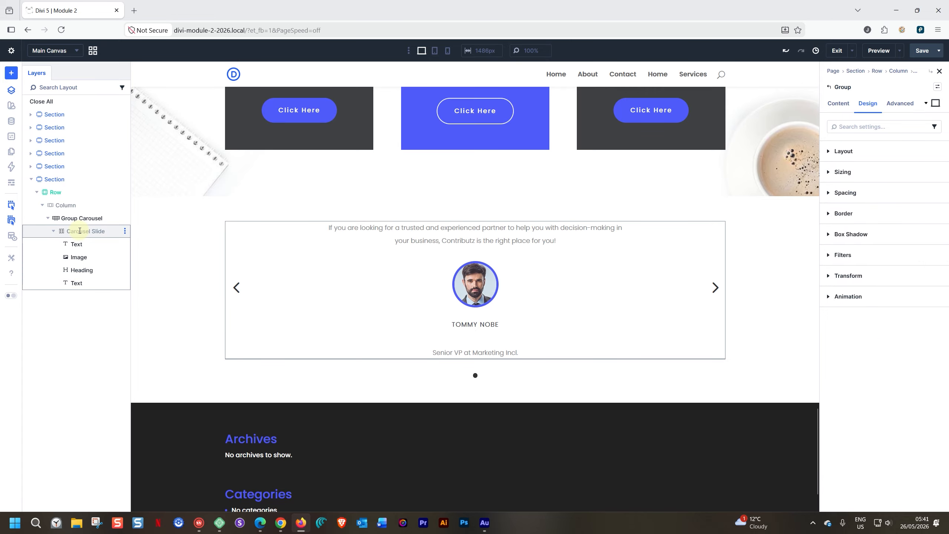
Step: Set the Carousel Slide's vertical gap to 16 px
{"action": "left_click", "coordinate": [827, 151]}
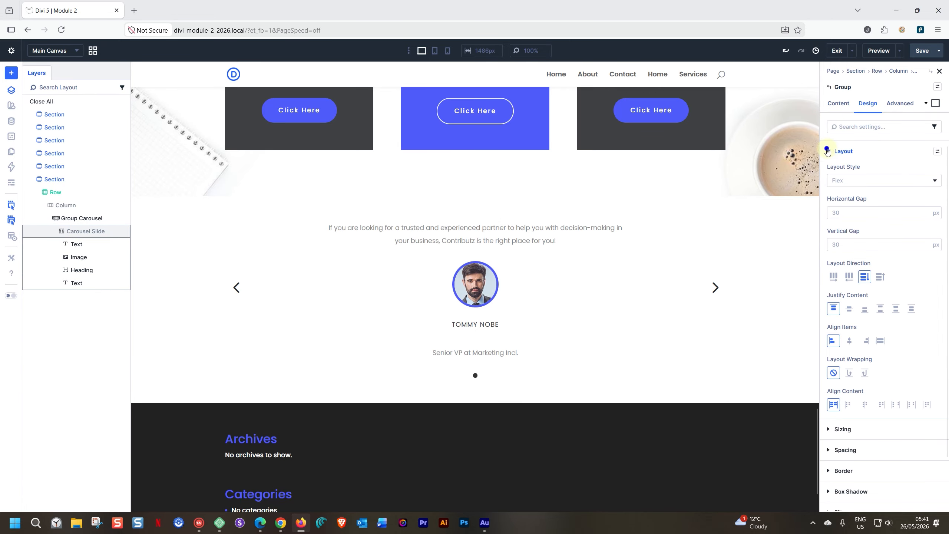
{"action": "left_click", "coordinate": [844, 243]}
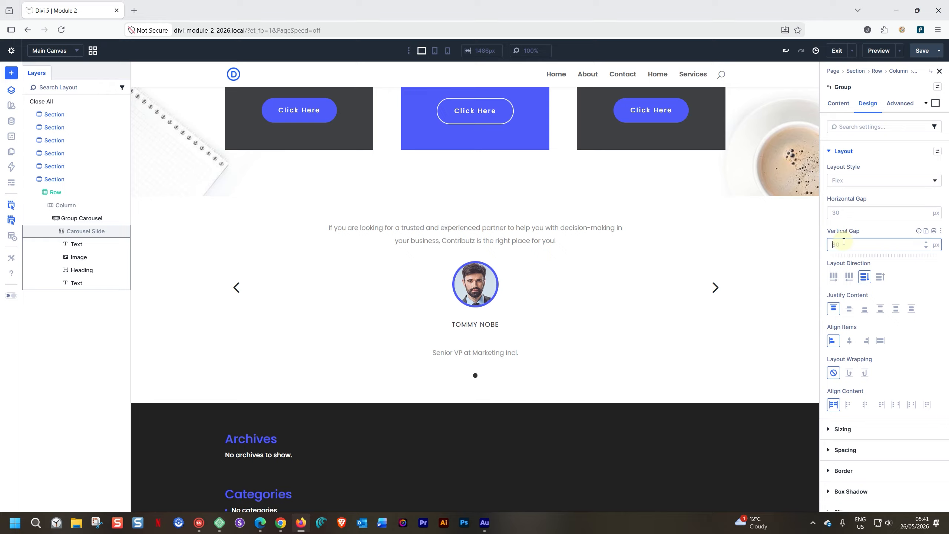
{"action": "type", "text": "16"}
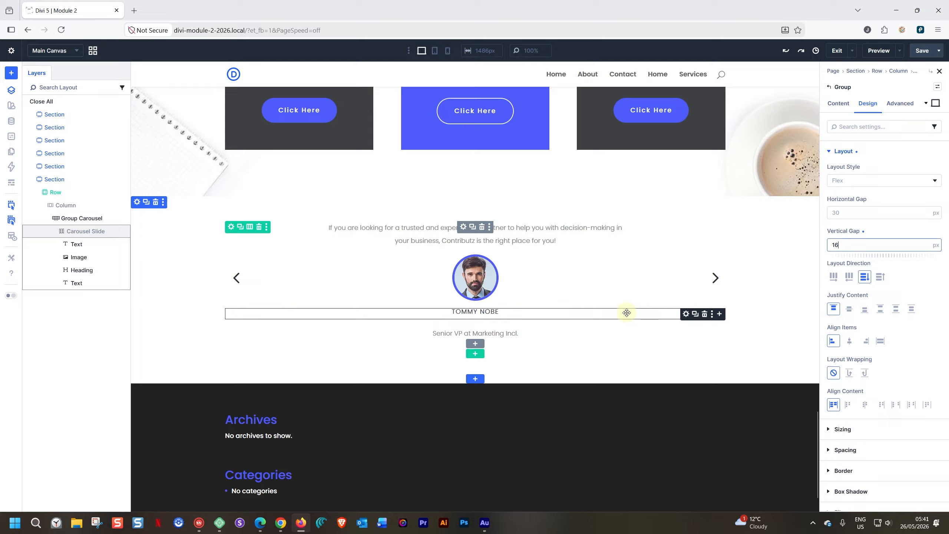
Step: Insert a new Group module below the name heading inside the carousel slide
{"action": "left_click", "coordinate": [719, 314]}
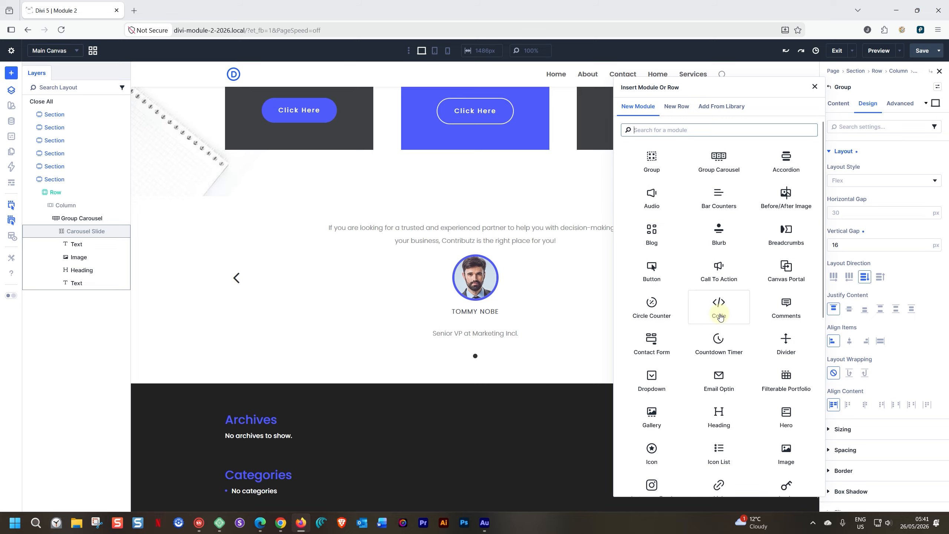
{"action": "type", "text": "group"}
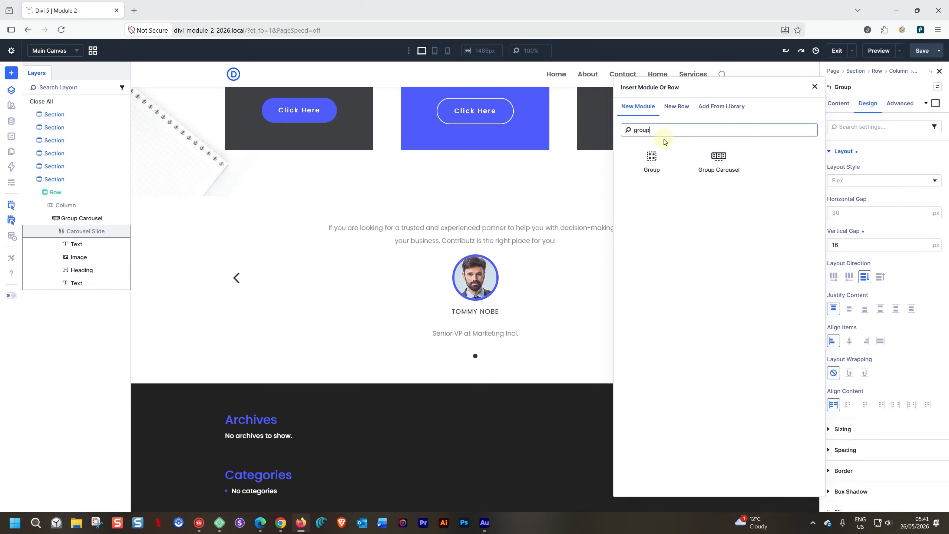
{"action": "left_click", "coordinate": [654, 165]}
{"action": "left_click", "coordinate": [571, 87]}
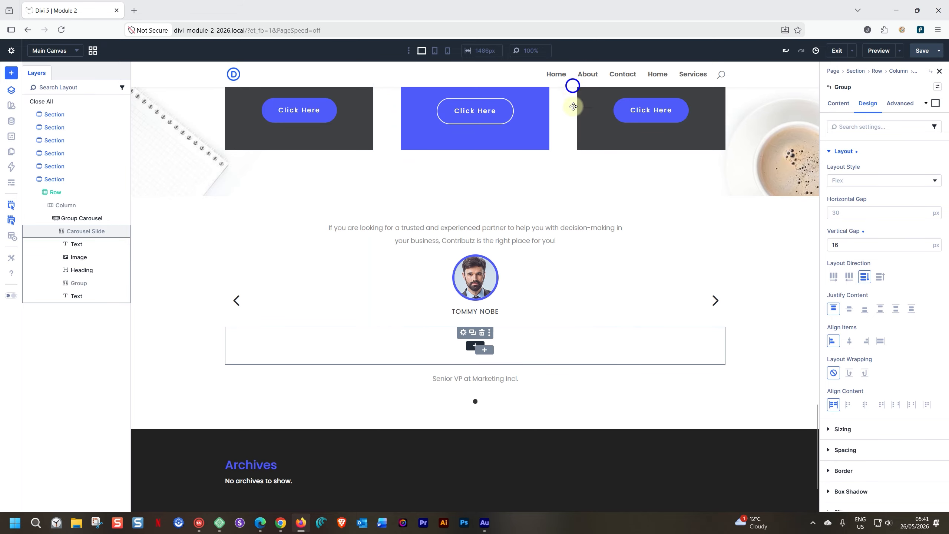
Step: Move the name heading and the job title into the new Group and select it
{"action": "left_click", "coordinate": [486, 316]}
{"action": "mouse_move", "coordinate": [488, 323]}
{"action": "left_mouse_down"}
{"action": "mouse_move", "coordinate": [474, 336]}
{"action": "mouse_move", "coordinate": [476, 318]}
{"action": "left_mouse_up"}
{"action": "left_click", "coordinate": [63, 269]}
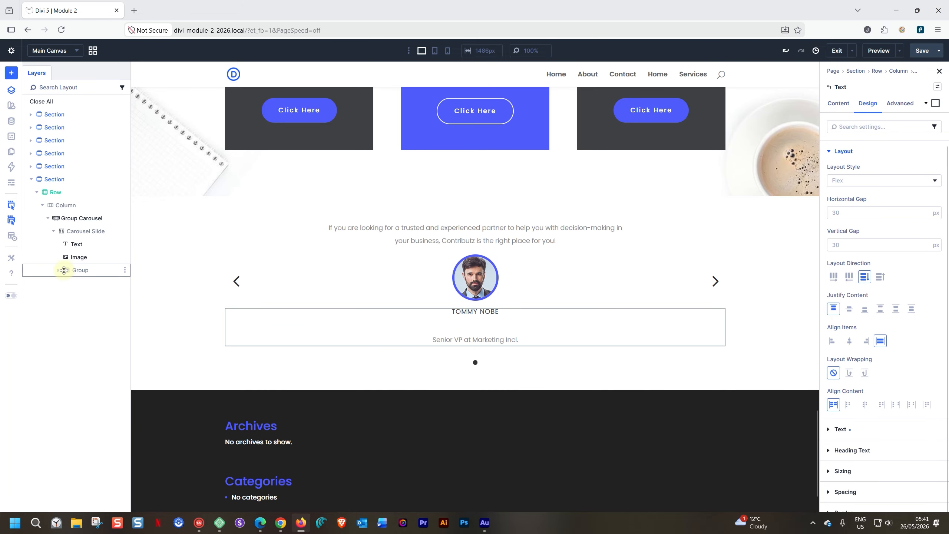
{"action": "left_click", "coordinate": [59, 270]}
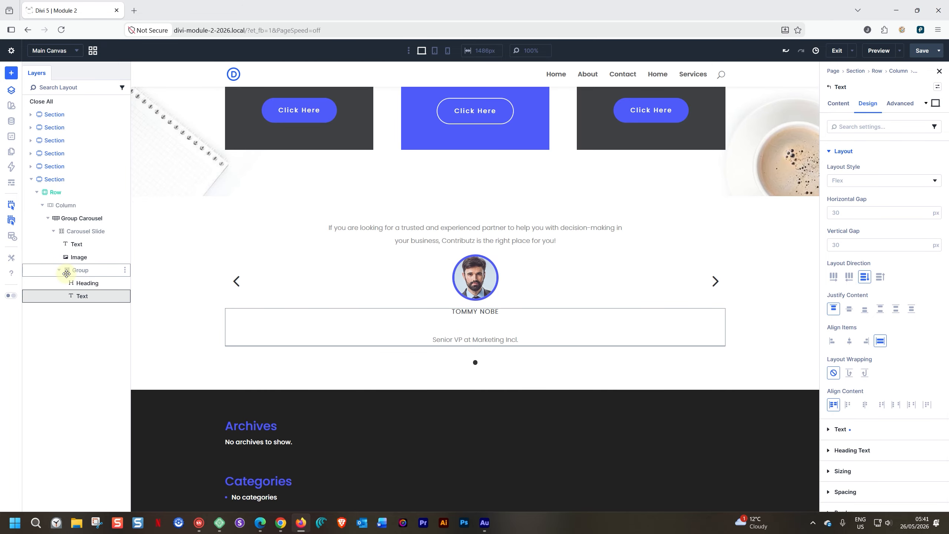
{"action": "left_click", "coordinate": [78, 271]}
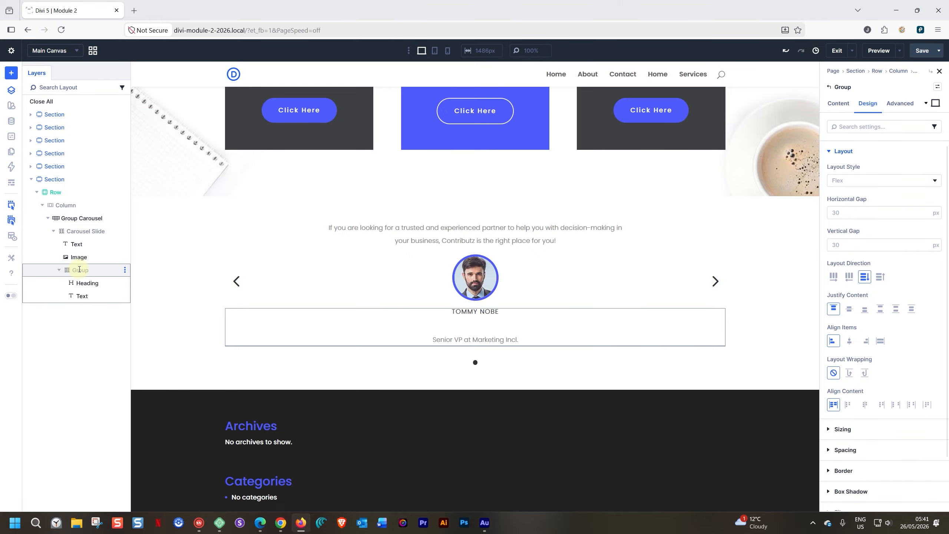
{"action": "left_click", "coordinate": [851, 247]}
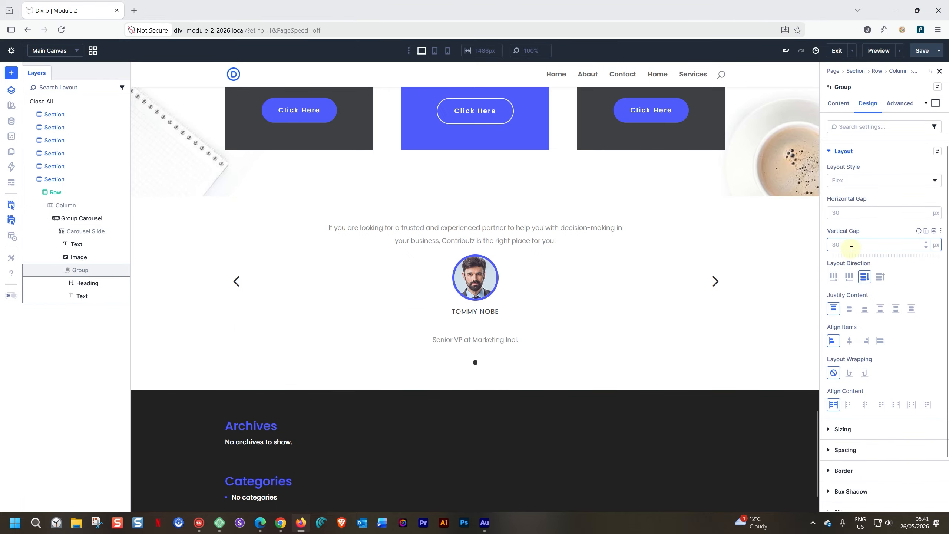
Step: Set the Group's vertical gap to 0 and the name heading's line height to 1
{"action": "type", "text": "6"}
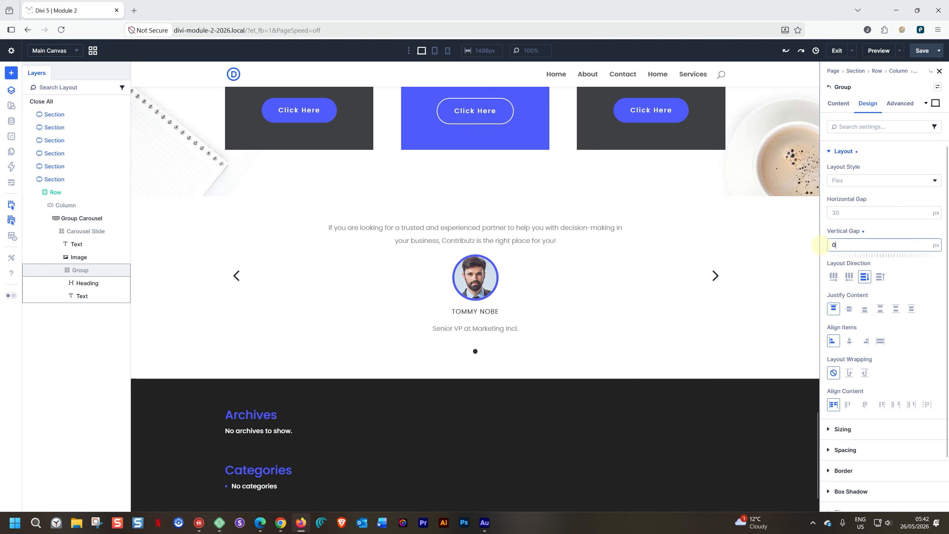
{"action": "type", "text": "0"}
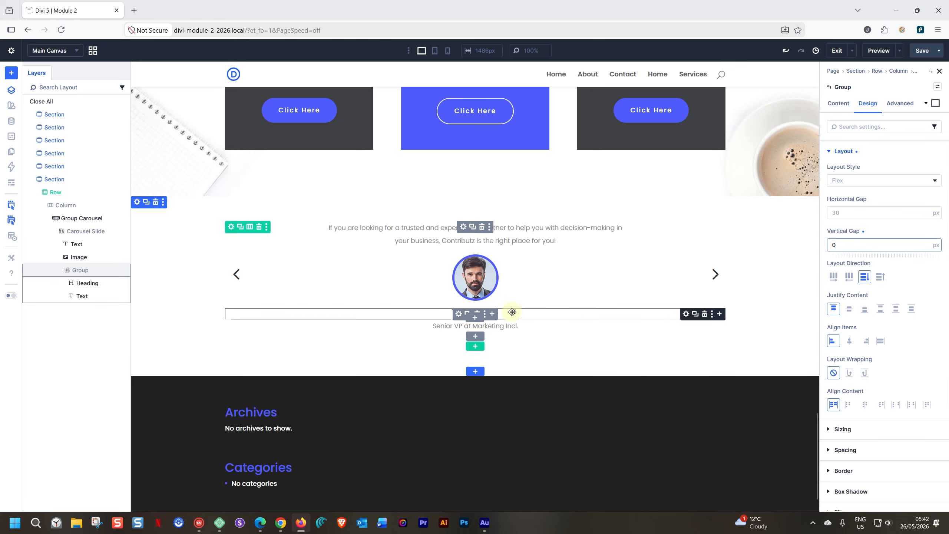
{"action": "left_click", "coordinate": [512, 312]}
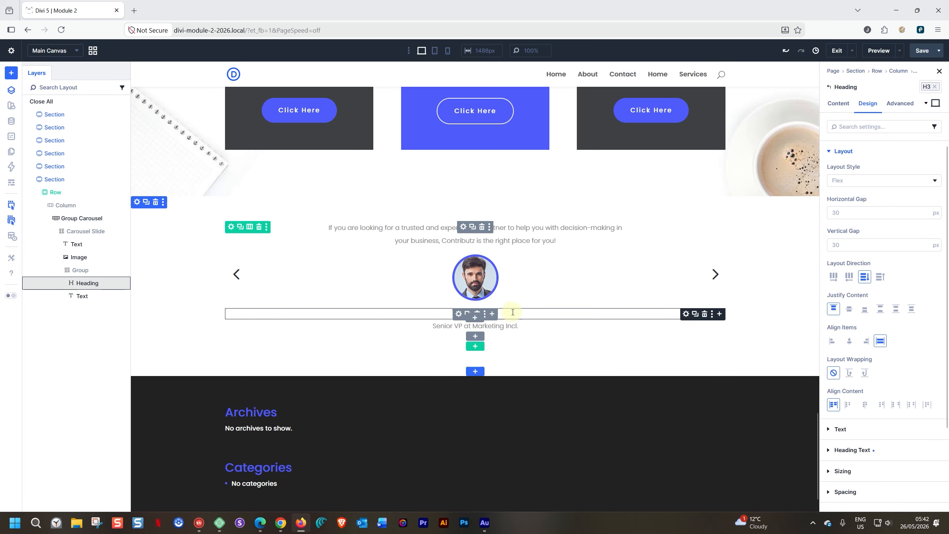
{"action": "left_click", "coordinate": [830, 450]}
{"action": "scroll", "coordinate": [841, 445], "scroll_direction": "down", "scroll_amount": 5}
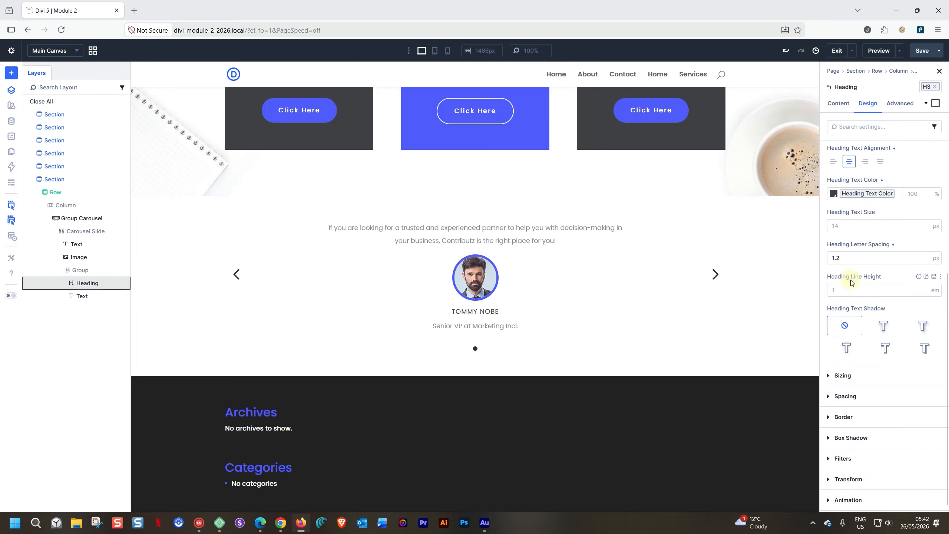
{"action": "left_click", "coordinate": [844, 290]}
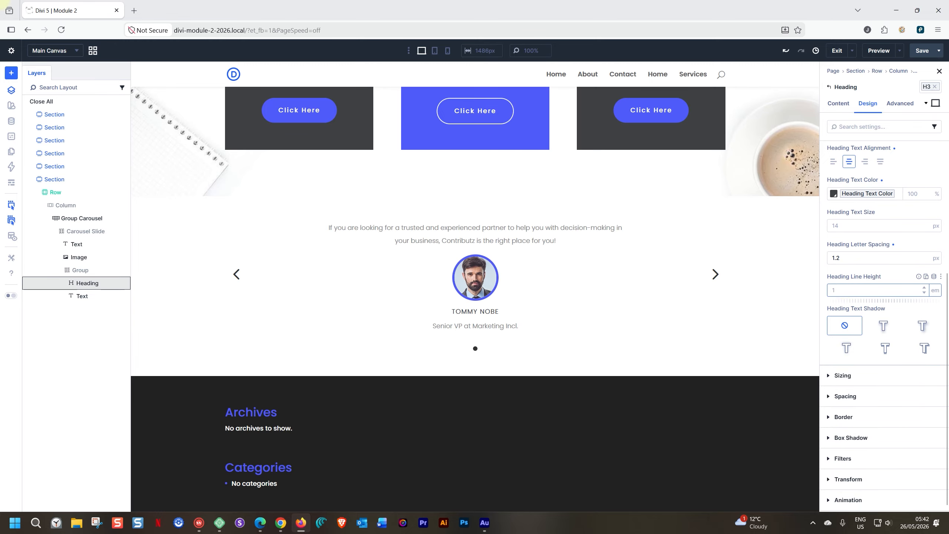
Step: Set the job title text's line height to 1
{"action": "left_click", "coordinate": [509, 325]}
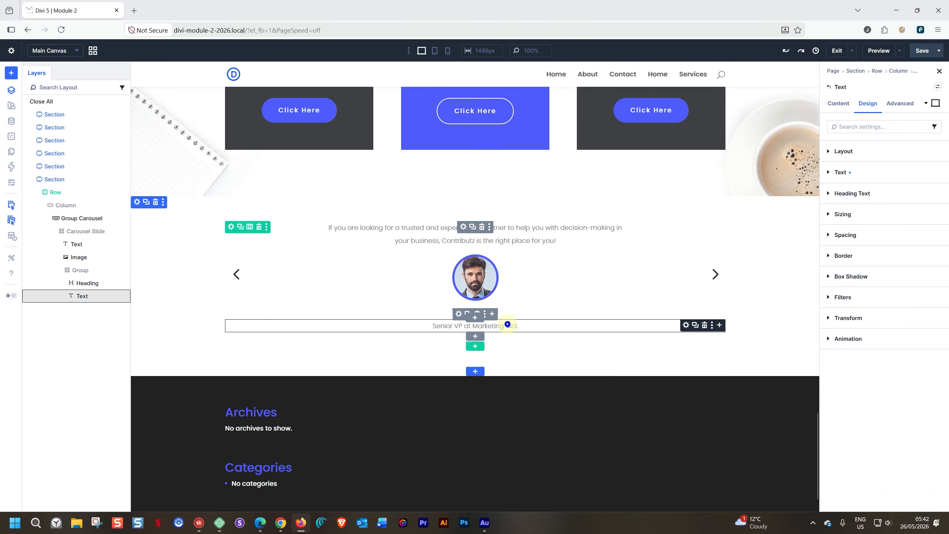
{"action": "left_click", "coordinate": [837, 172]}
{"action": "left_click", "coordinate": [852, 411]}
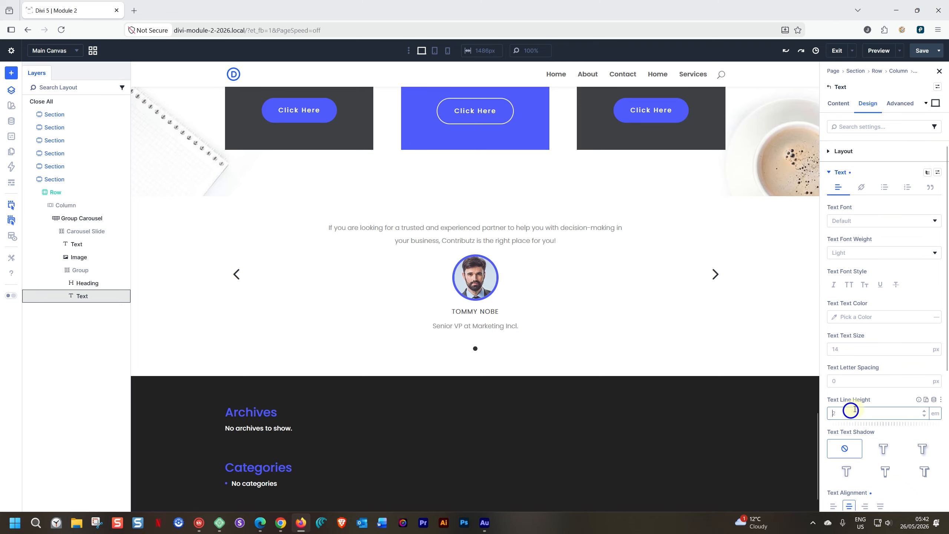
{"action": "type", "text": "1"}
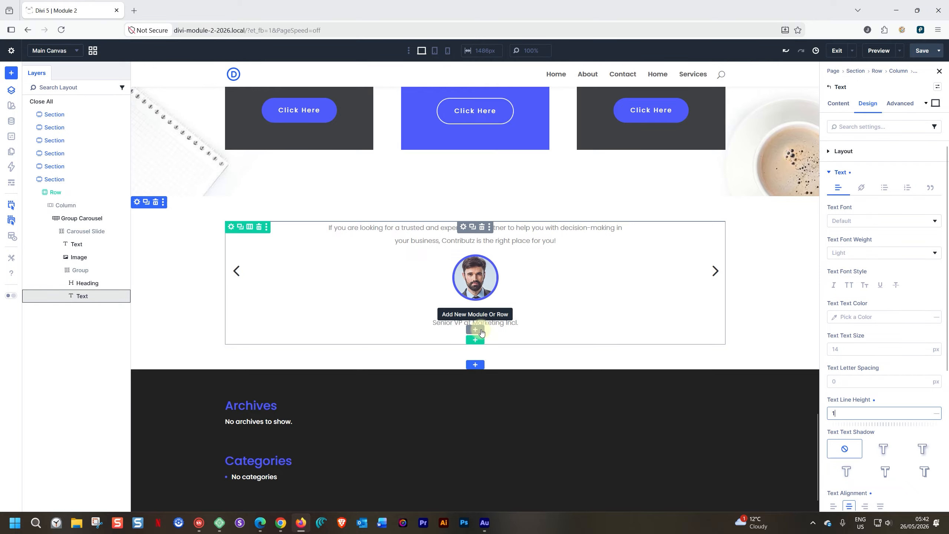
{"action": "left_click", "coordinate": [475, 364]}
Step: Insert a Text module below the carousel reading 'Quality'
{"action": "type", "text": "te"}
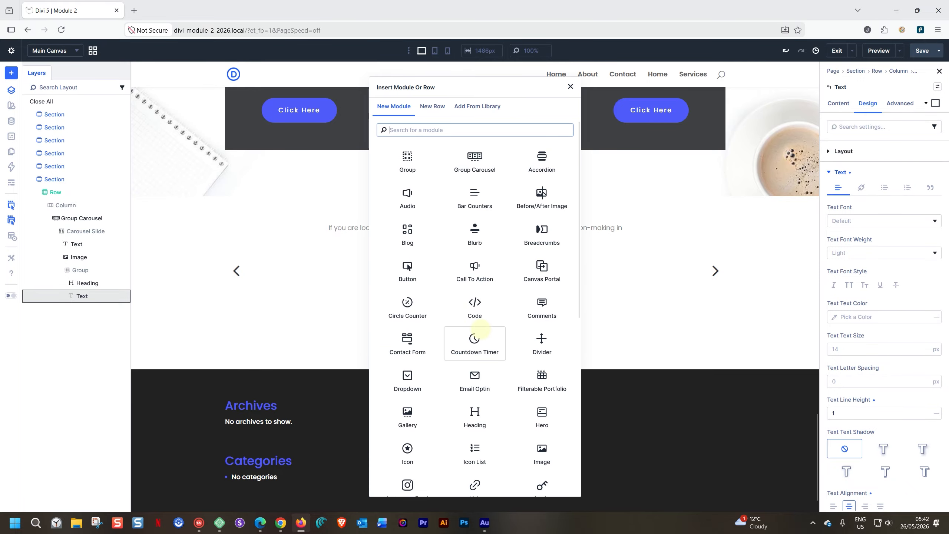
{"action": "type", "text": "xt"}
{"action": "key", "text": "Return"}
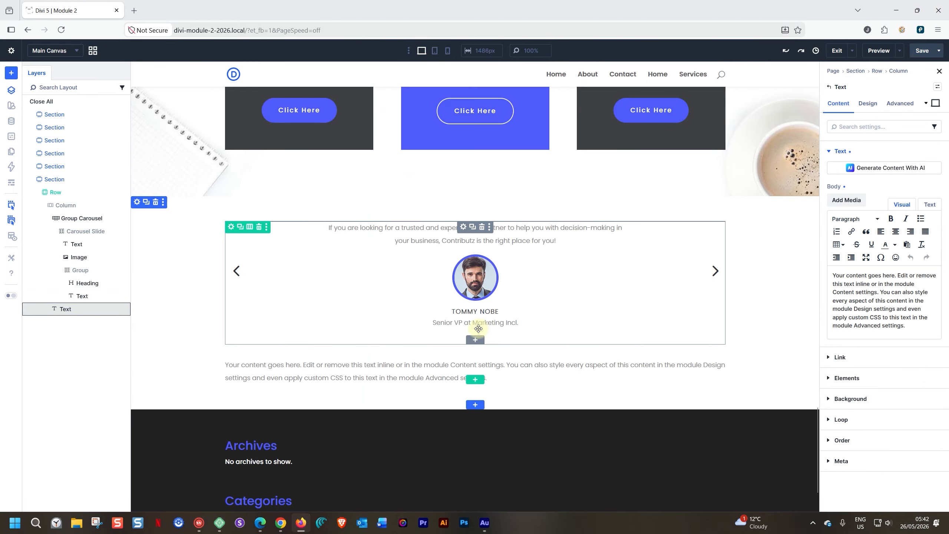
{"action": "scroll", "coordinate": [478, 329], "scroll_direction": "up", "scroll_amount": 20}
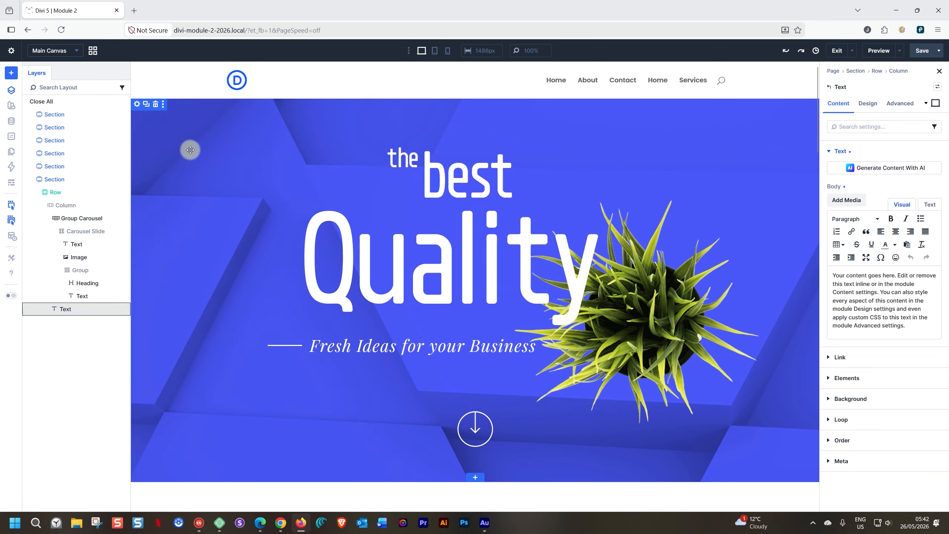
{"action": "scroll", "coordinate": [514, 361], "scroll_direction": "down", "scroll_amount": 20}
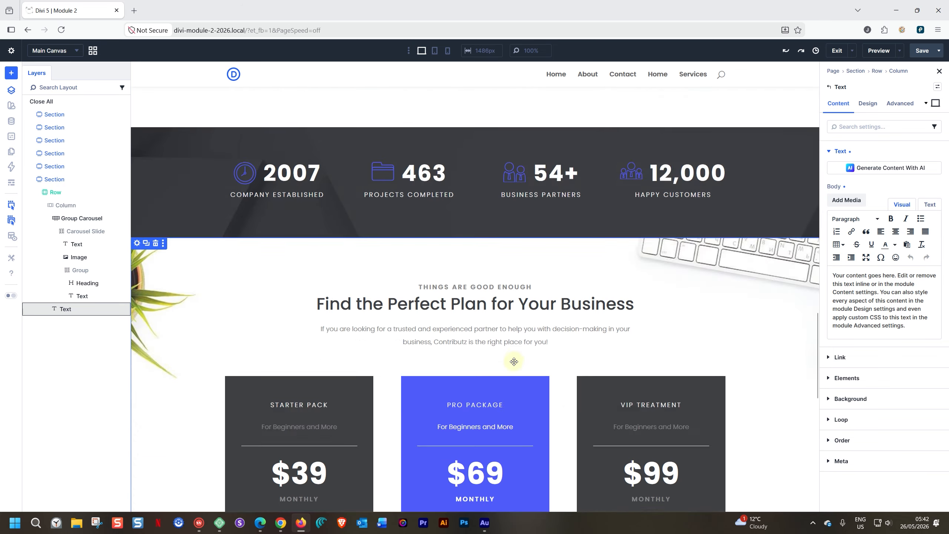
{"action": "scroll", "coordinate": [513, 361], "scroll_direction": "down", "scroll_amount": 10}
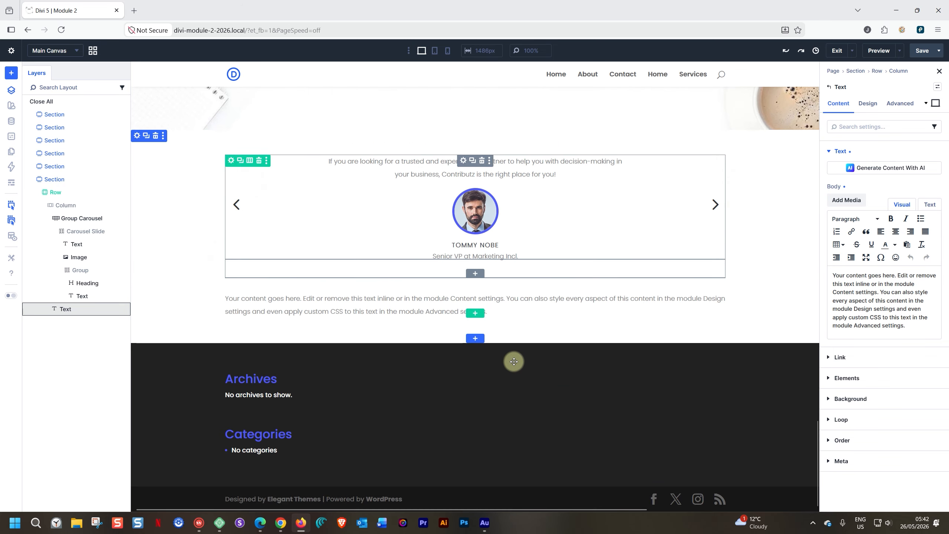
{"action": "triple_click", "coordinate": [379, 297]}
{"action": "type", "text": "Quali"}
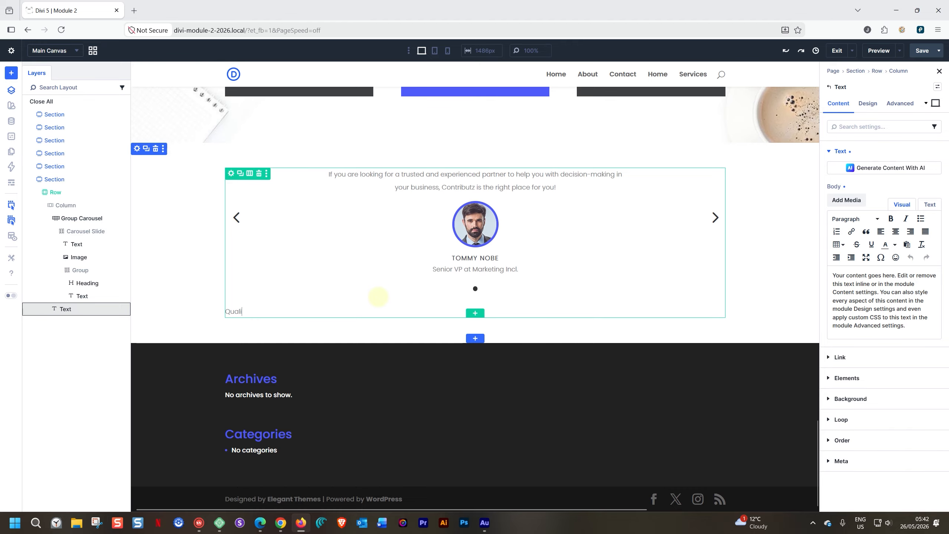
{"action": "type", "text": "ty"}
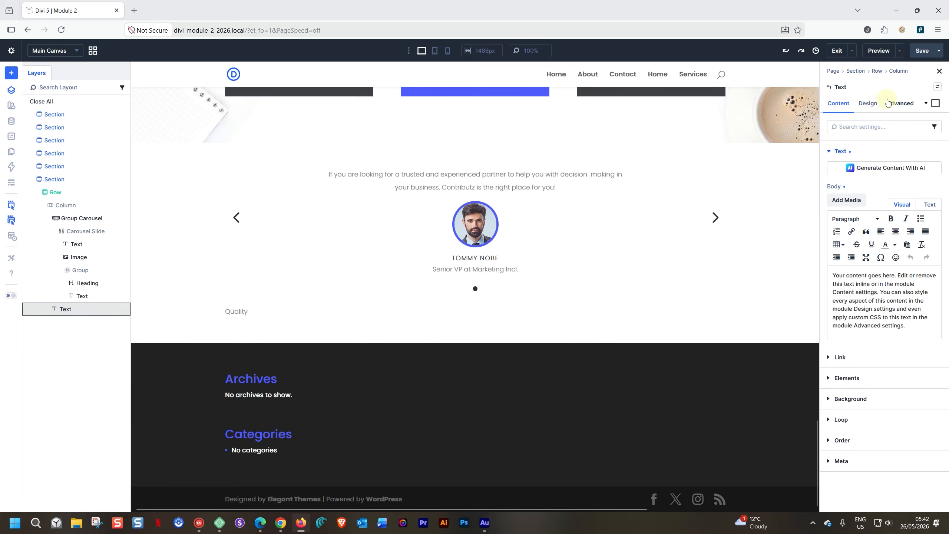
Step: Set the 'Quality' text size to 200 px, then delete the module
{"action": "left_click", "coordinate": [867, 103]}
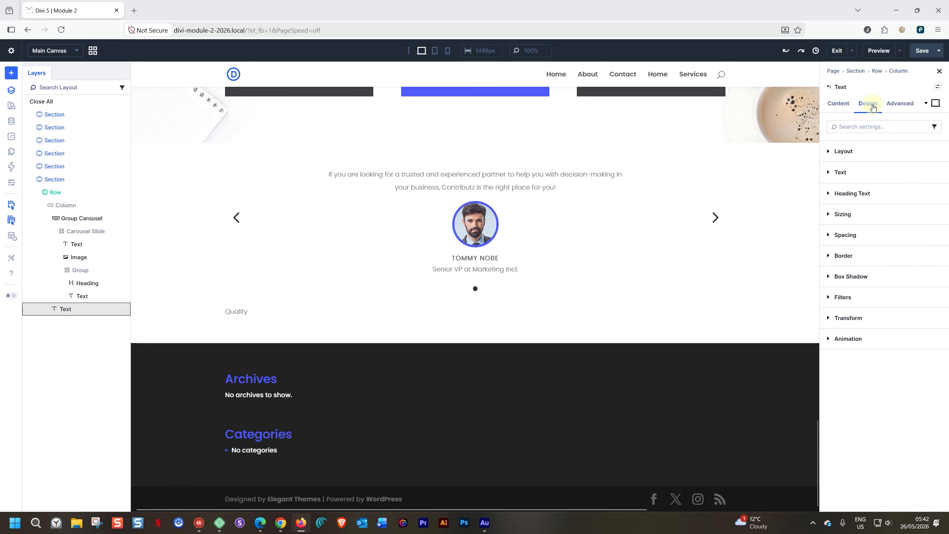
{"action": "left_click", "coordinate": [831, 173]}
{"action": "left_click", "coordinate": [842, 349]}
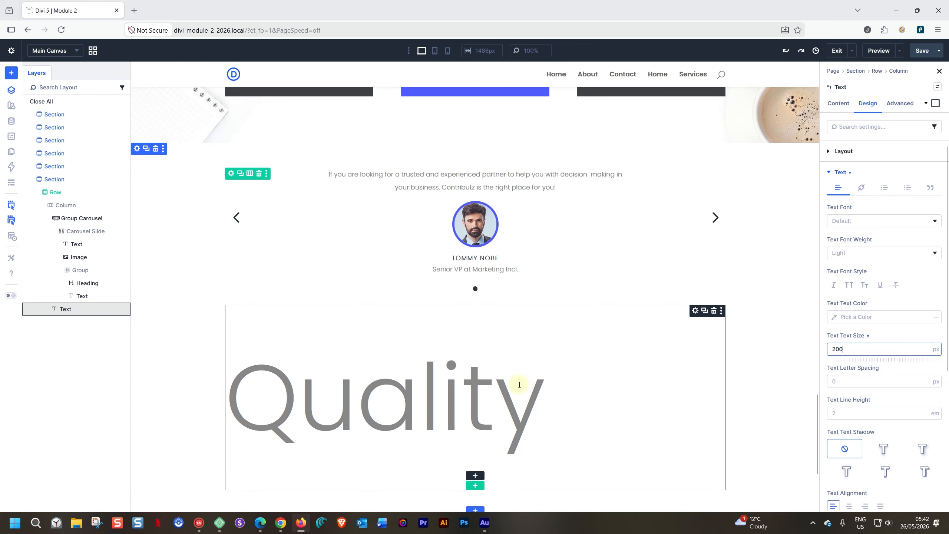
{"action": "scroll", "coordinate": [450, 353], "scroll_direction": "down", "scroll_amount": 1}
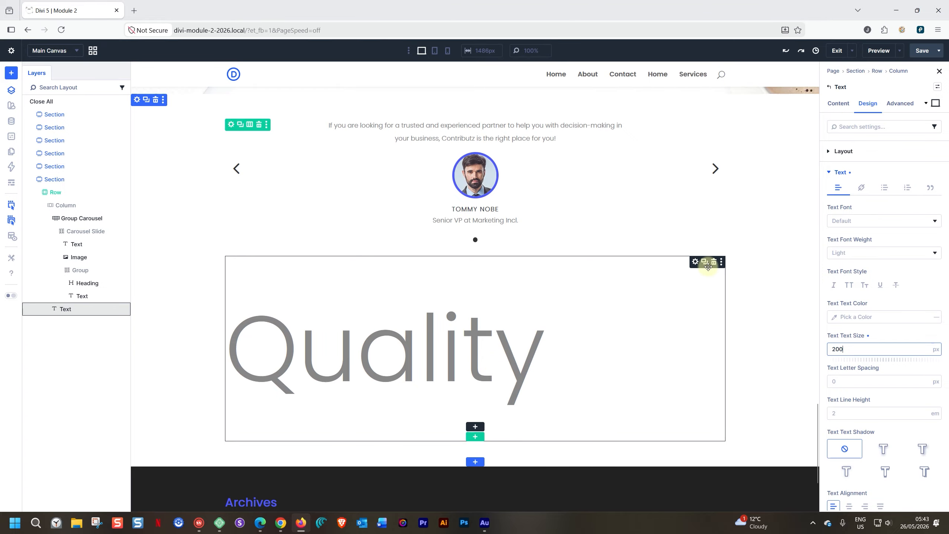
{"action": "left_click", "coordinate": [713, 262]}
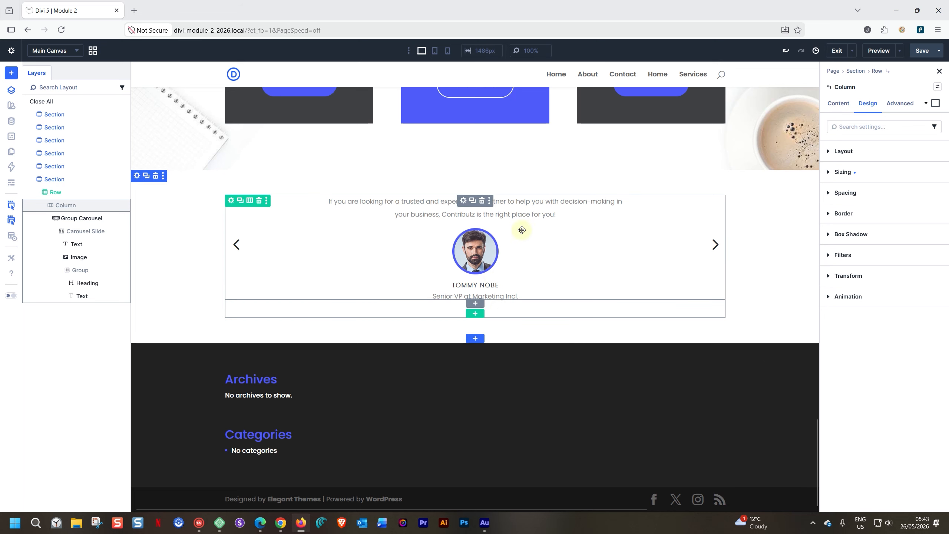
Step: Check the carousel slide group's 16 px vertical gap
{"action": "left_click", "coordinate": [85, 232]}
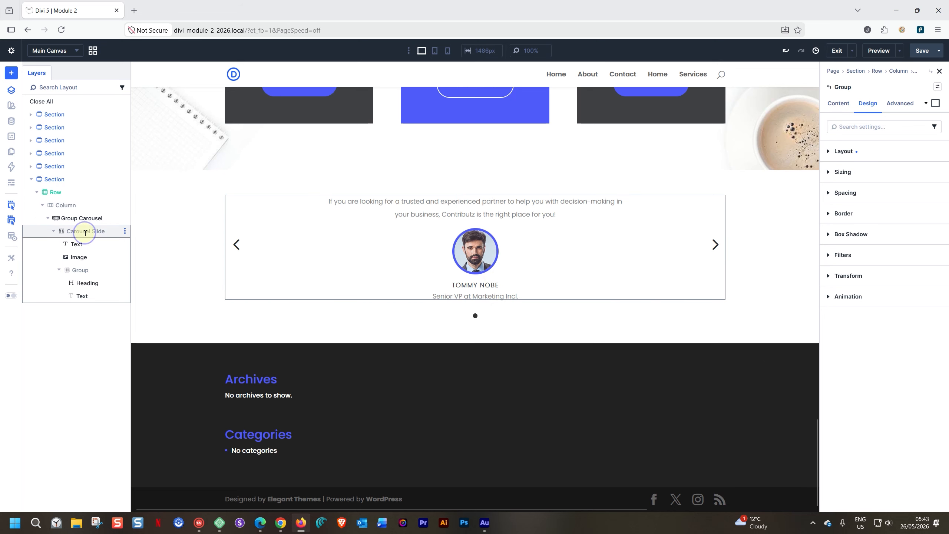
{"action": "left_click", "coordinate": [828, 151]}
{"action": "left_click_drag", "start_coordinate": [844, 244], "coordinate": [816, 242]}
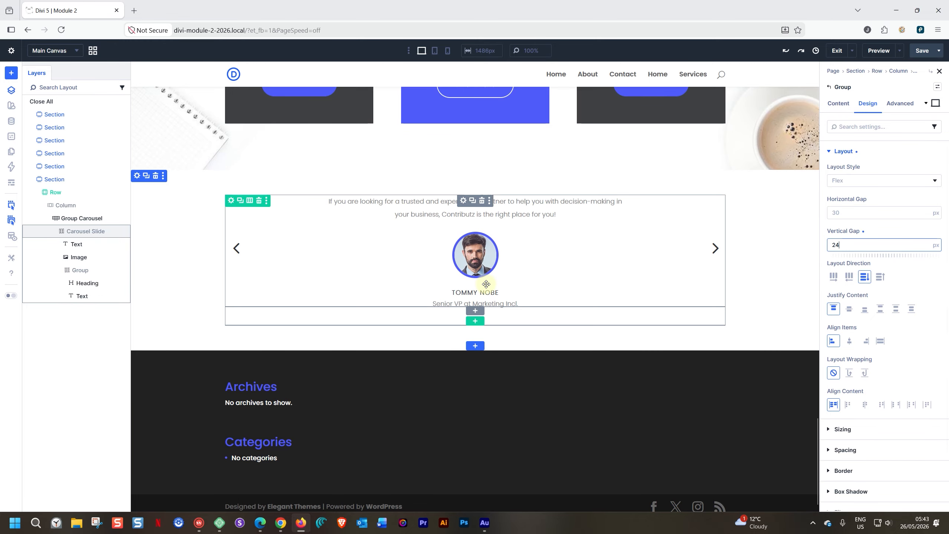
Step: Give the name heading Semi Bold font weight at 18 px text size
{"action": "left_click", "coordinate": [78, 283]}
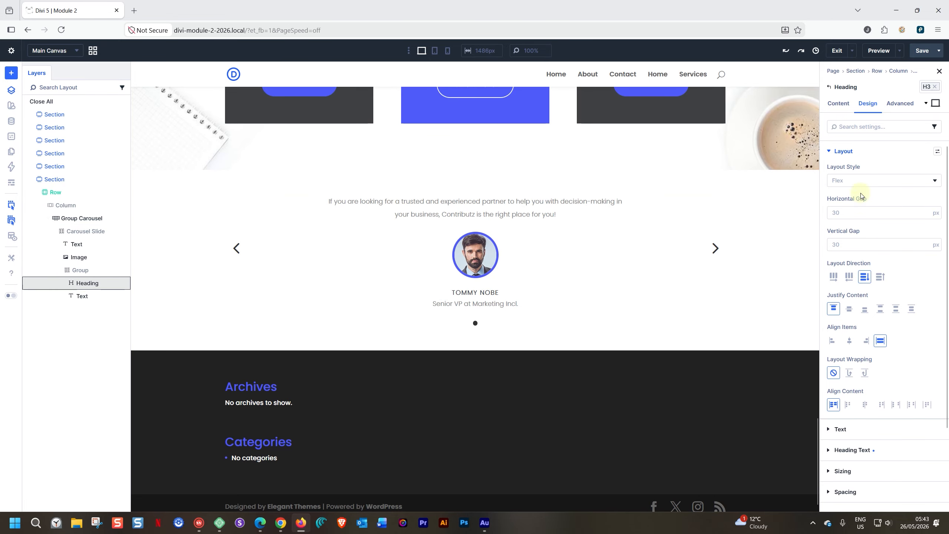
{"action": "scroll", "coordinate": [845, 224], "scroll_direction": "down", "scroll_amount": 3}
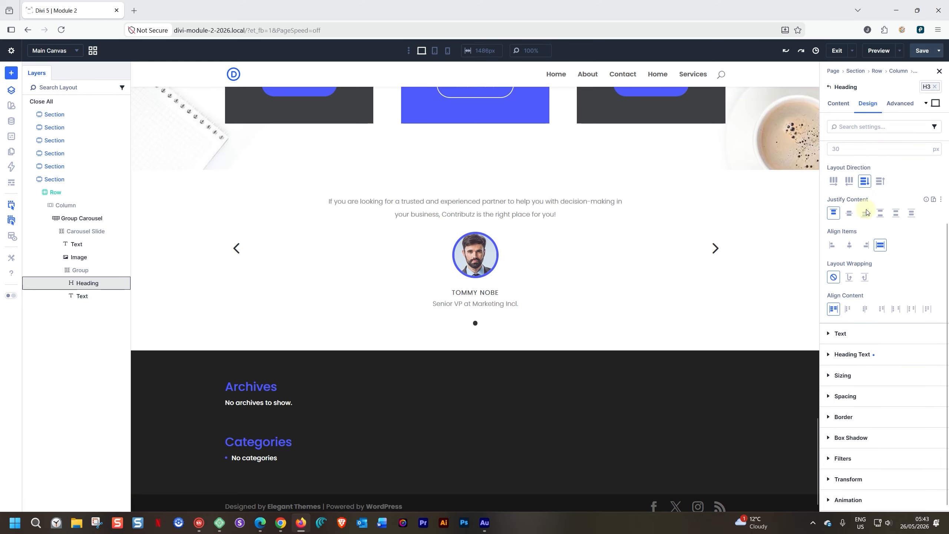
{"action": "left_click", "coordinate": [906, 349]}
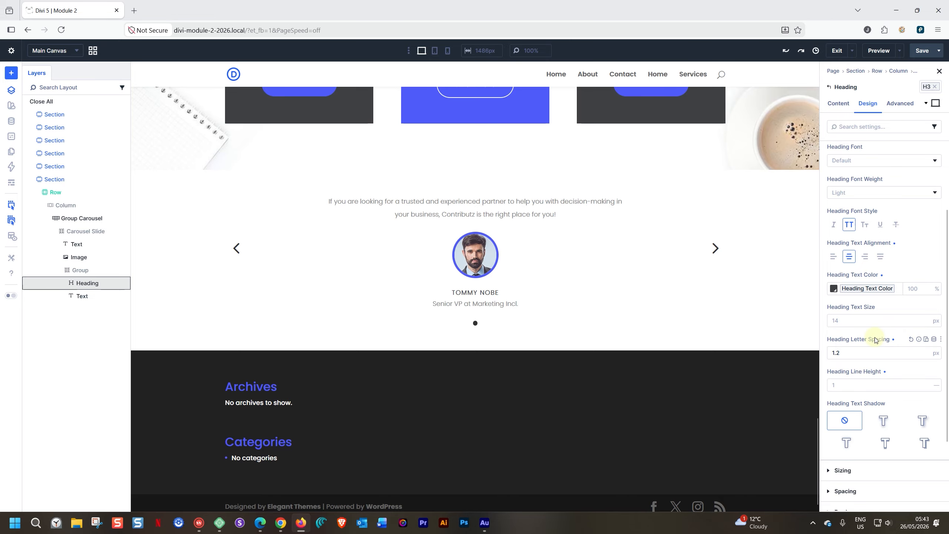
{"action": "scroll", "coordinate": [874, 339], "scroll_direction": "down", "scroll_amount": 2}
{"action": "left_click", "coordinate": [847, 234]}
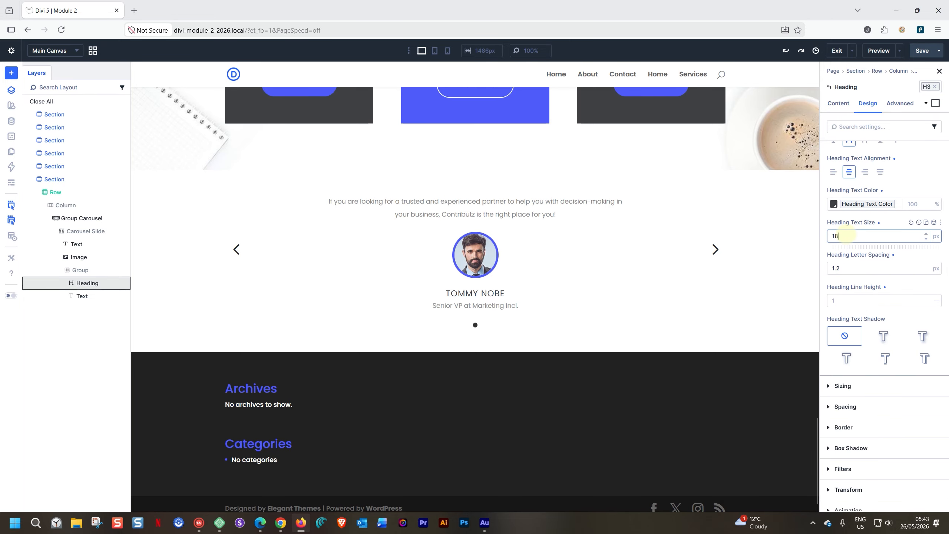
{"action": "scroll", "coordinate": [876, 270], "scroll_direction": "up", "scroll_amount": 3}
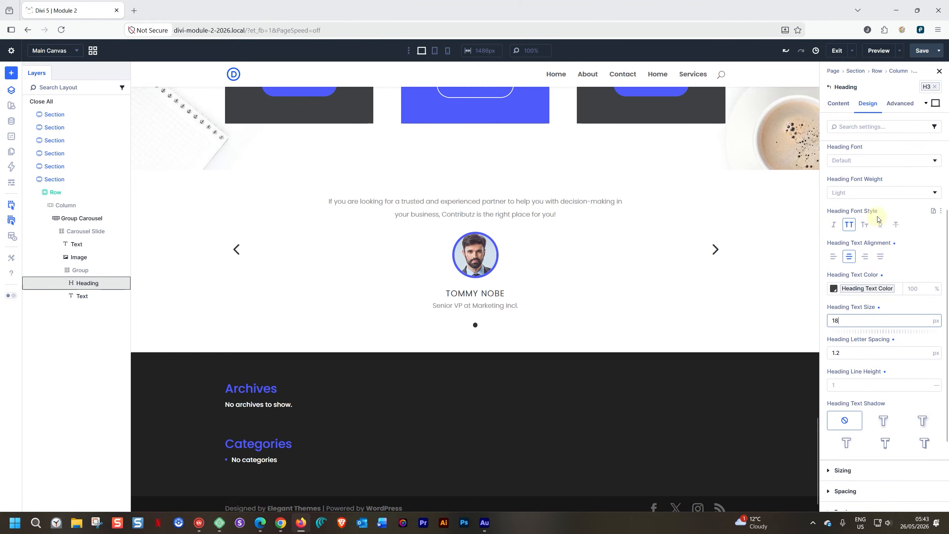
{"action": "scroll", "coordinate": [876, 270], "scroll_direction": "up", "scroll_amount": 2}
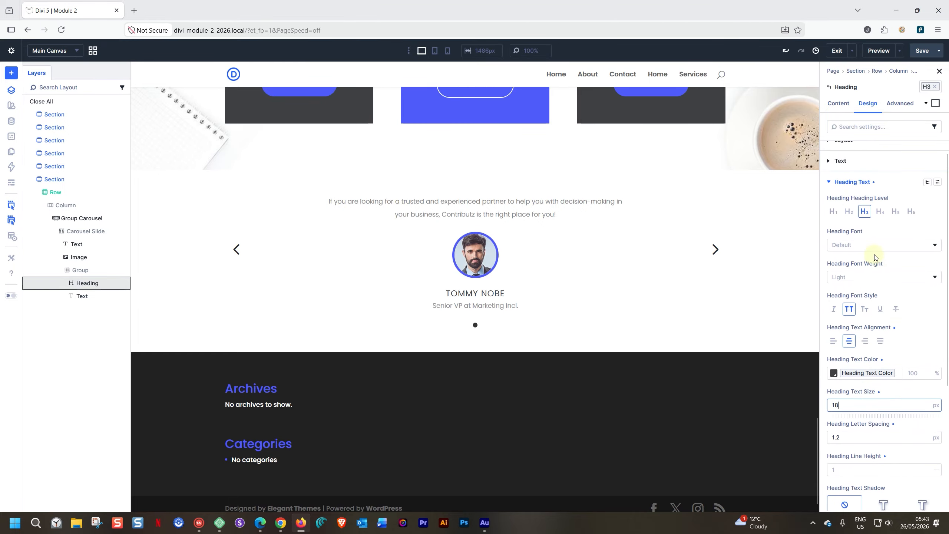
{"action": "left_click", "coordinate": [870, 277]}
{"action": "left_click", "coordinate": [854, 412]}
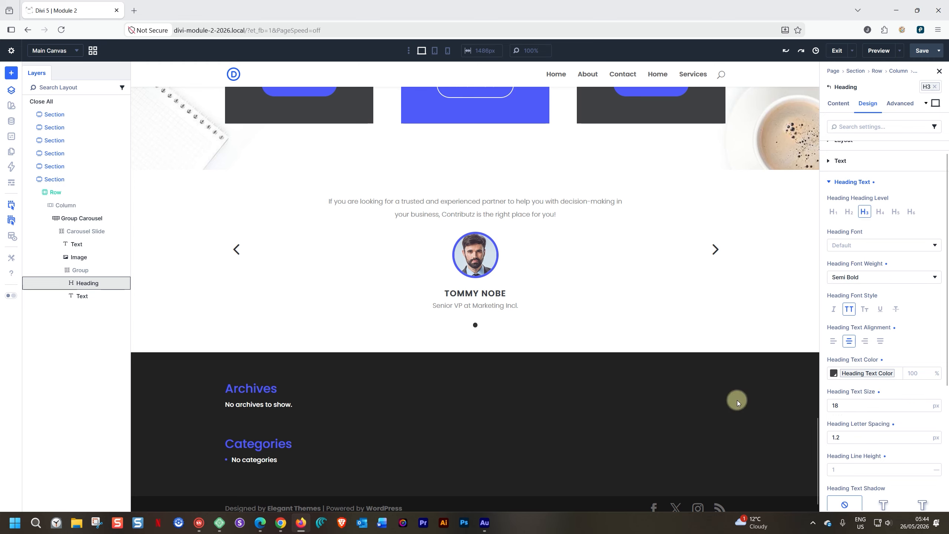
{"action": "left_click", "coordinate": [96, 223]}
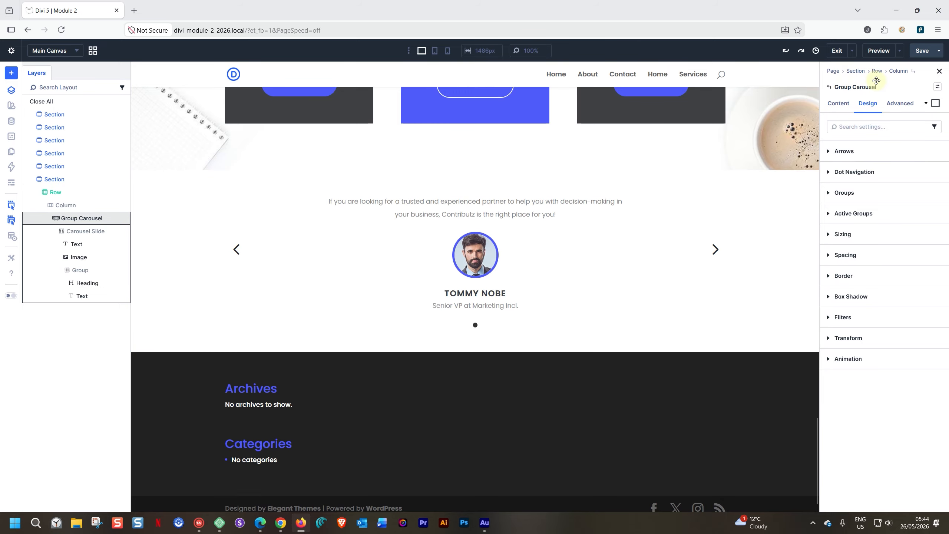
Step: Add a second carousel slide and set its portrait to the skin1-testi2 image
{"action": "left_click", "coordinate": [838, 103]}
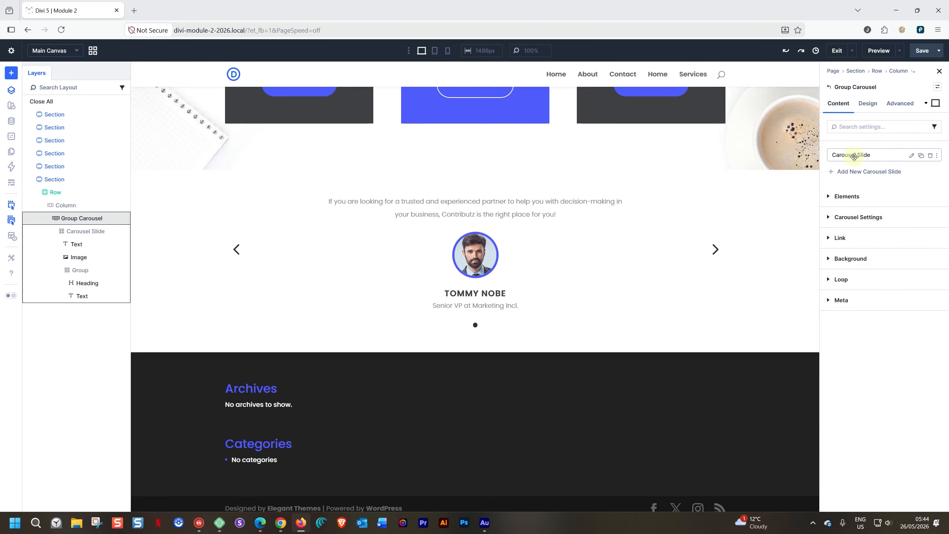
{"action": "left_click", "coordinate": [921, 156]}
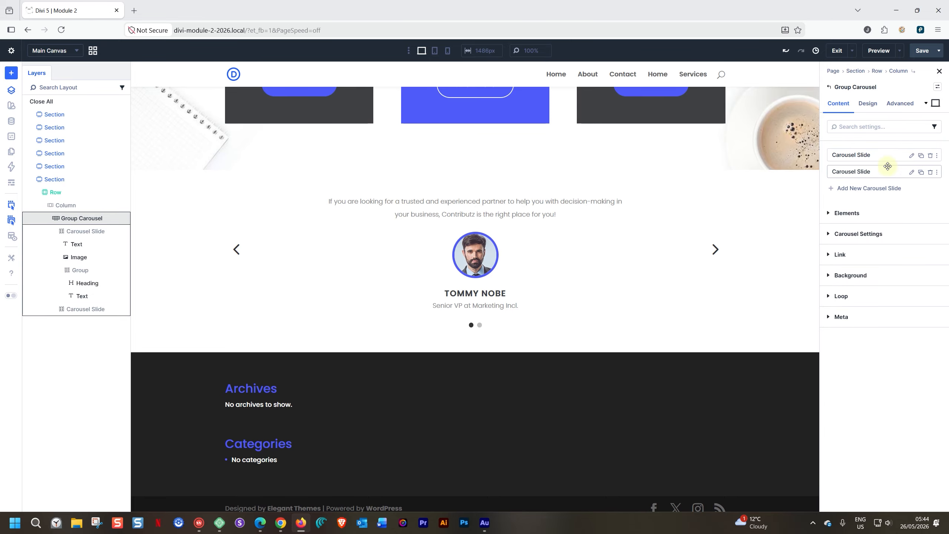
{"action": "left_click", "coordinate": [912, 172]}
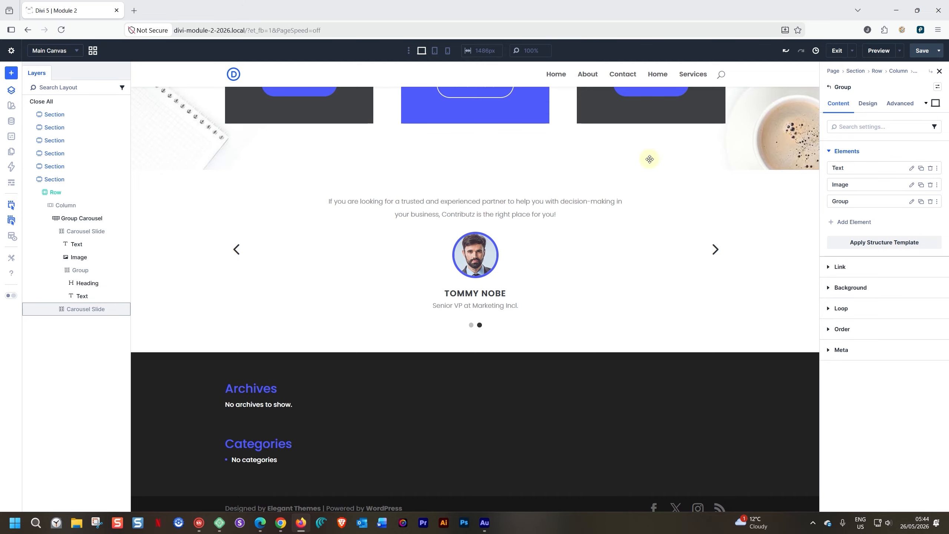
{"action": "left_click", "coordinate": [485, 256]}
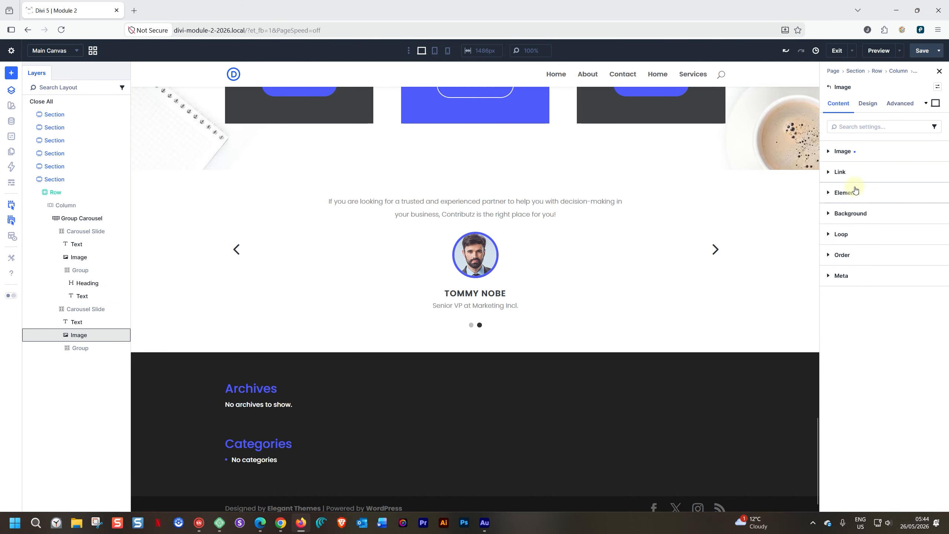
{"action": "left_click", "coordinate": [828, 151]}
{"action": "left_click", "coordinate": [875, 207]}
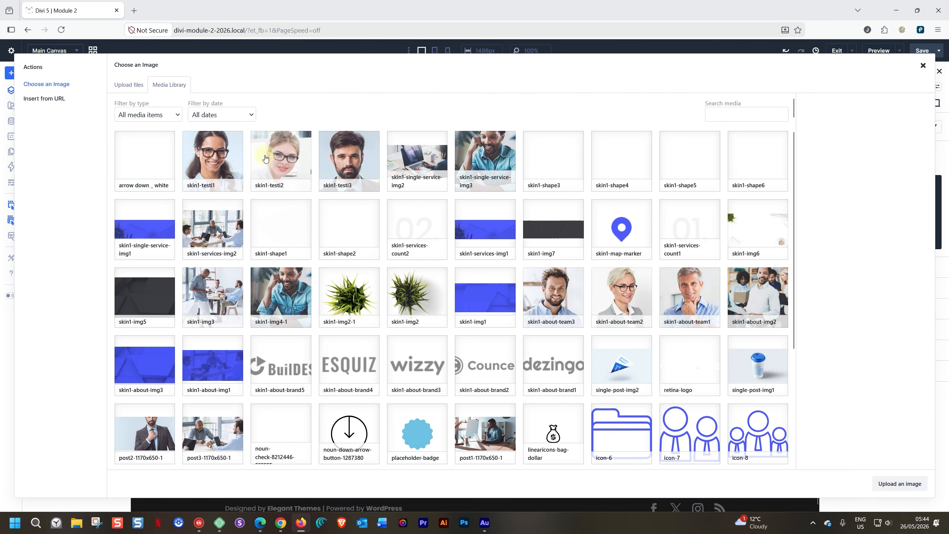
{"action": "left_click", "coordinate": [269, 157]}
{"action": "left_click", "coordinate": [900, 483]}
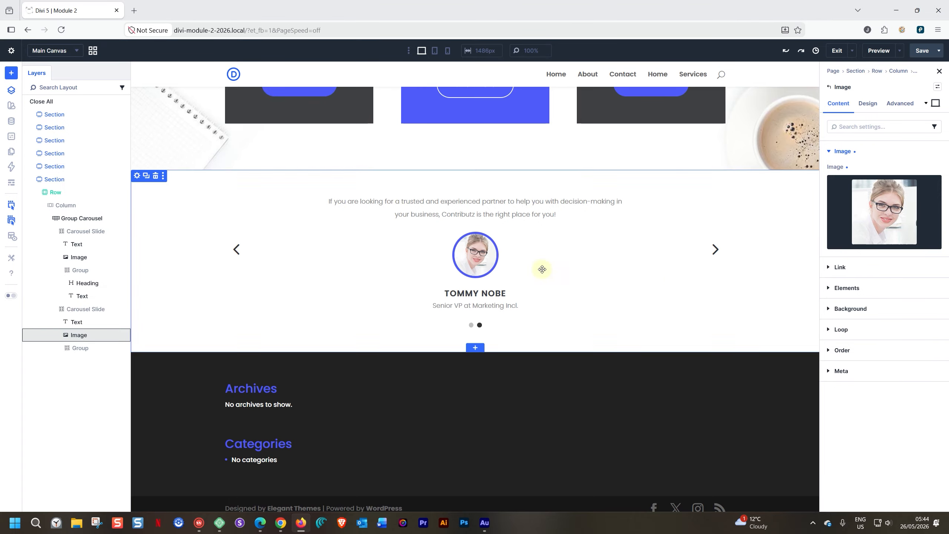
Step: Replace the second slide's heading with the new person's name and the title with 'Manager at Checkers'
{"action": "triple_click", "coordinate": [448, 294]}
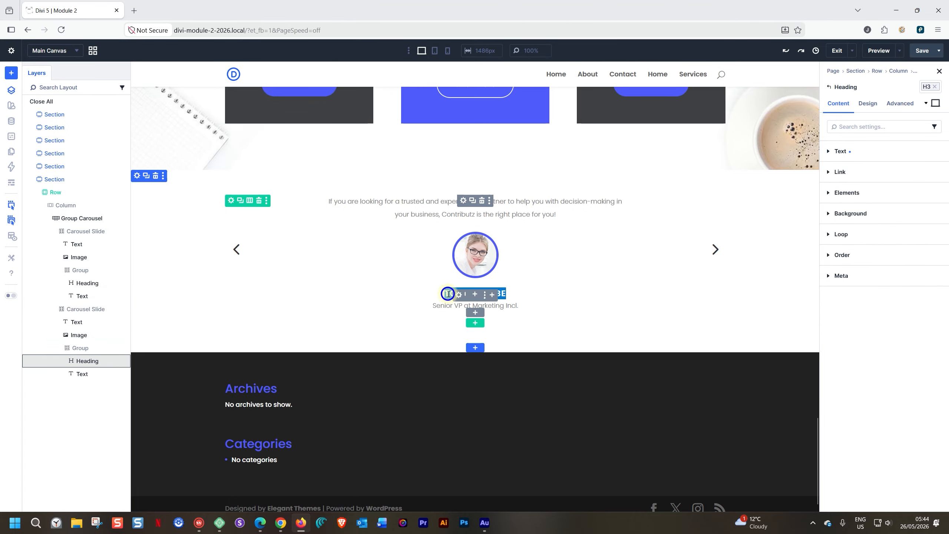
{"action": "key", "text": "BackSpace"}
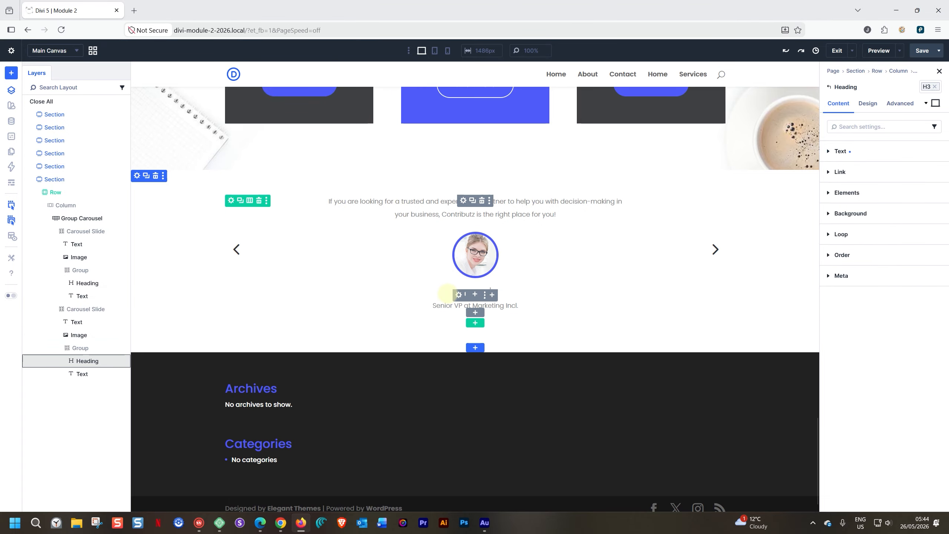
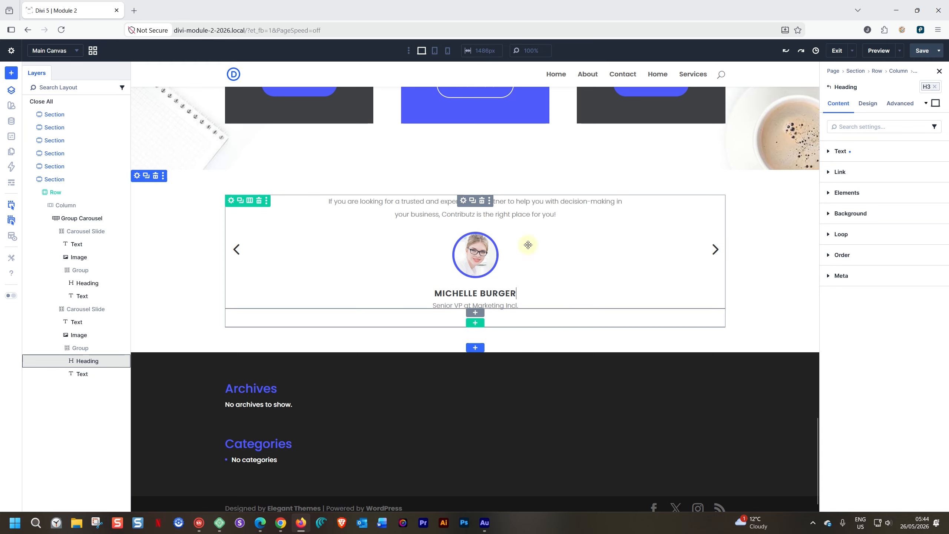
{"action": "left_click", "coordinate": [502, 305]}
{"action": "left_click", "coordinate": [502, 306]}
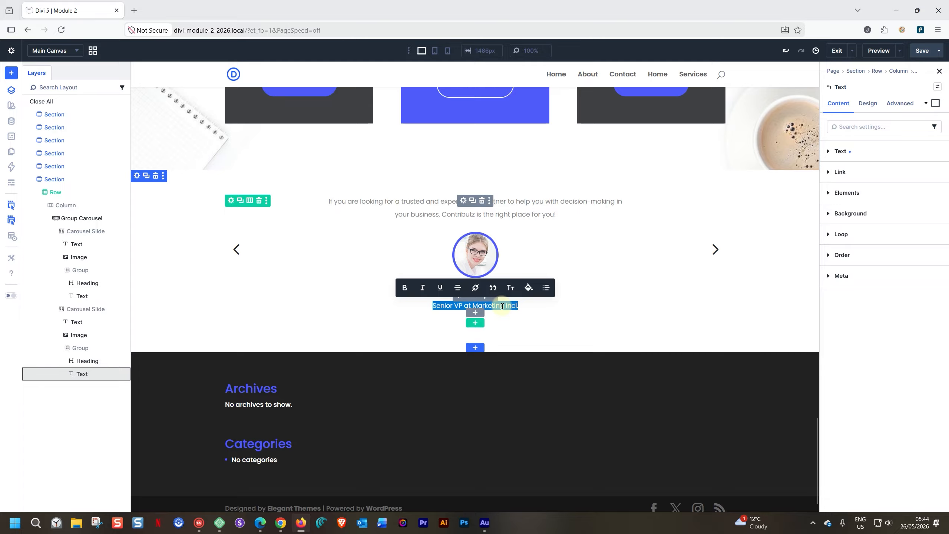
{"action": "type", "text": "Manag"}
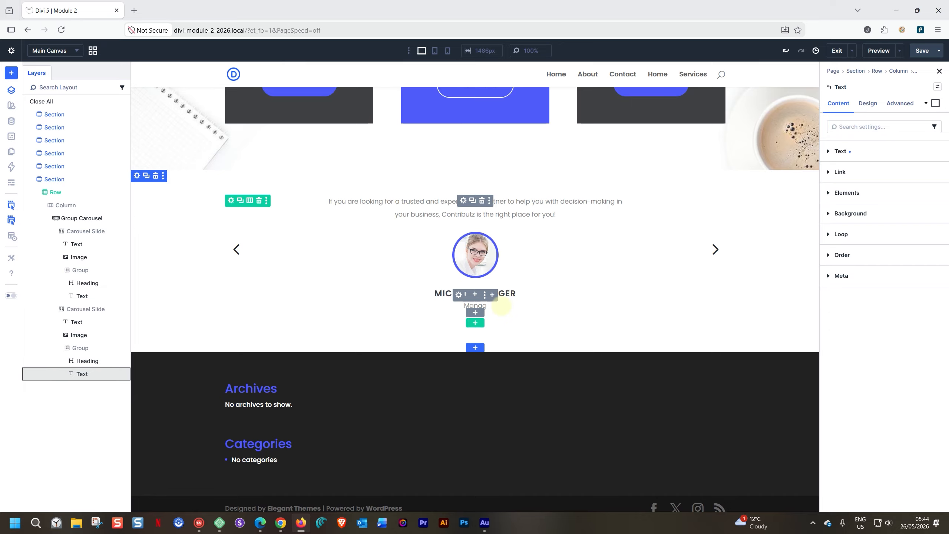
{"action": "type", "text": "er at Checkers"}
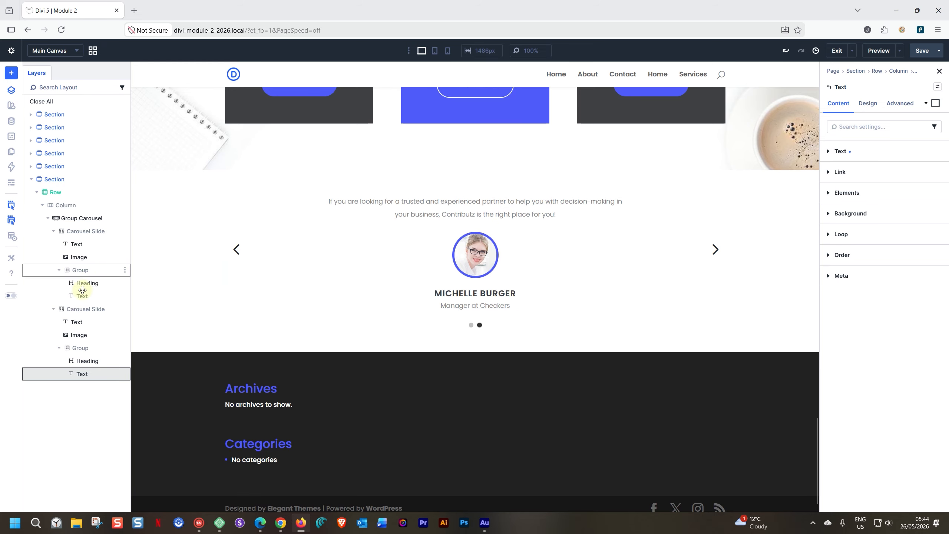
{"action": "left_click", "coordinate": [77, 218]}
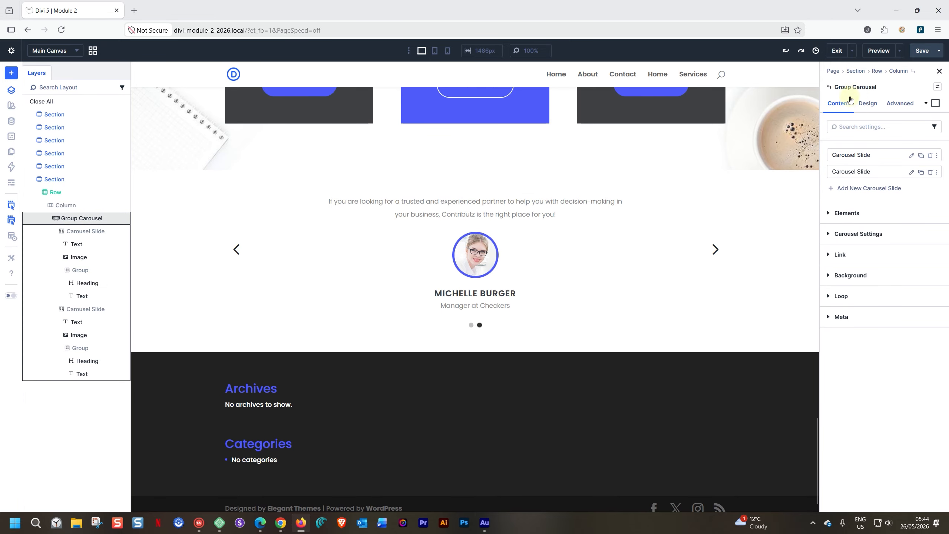
Step: Add a third carousel slide and set its portrait to skin1-testi1 from the media library
{"action": "left_click", "coordinate": [921, 172]}
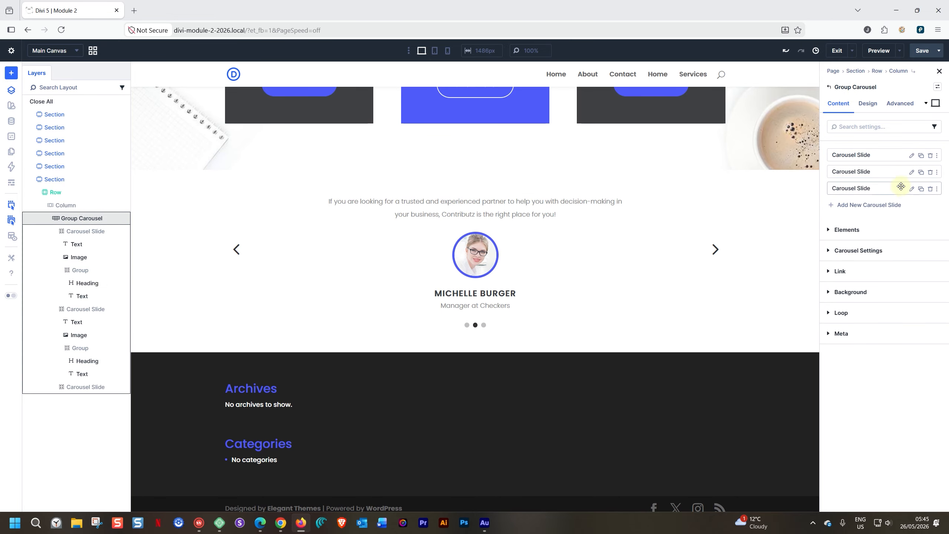
{"action": "left_click", "coordinate": [911, 190]}
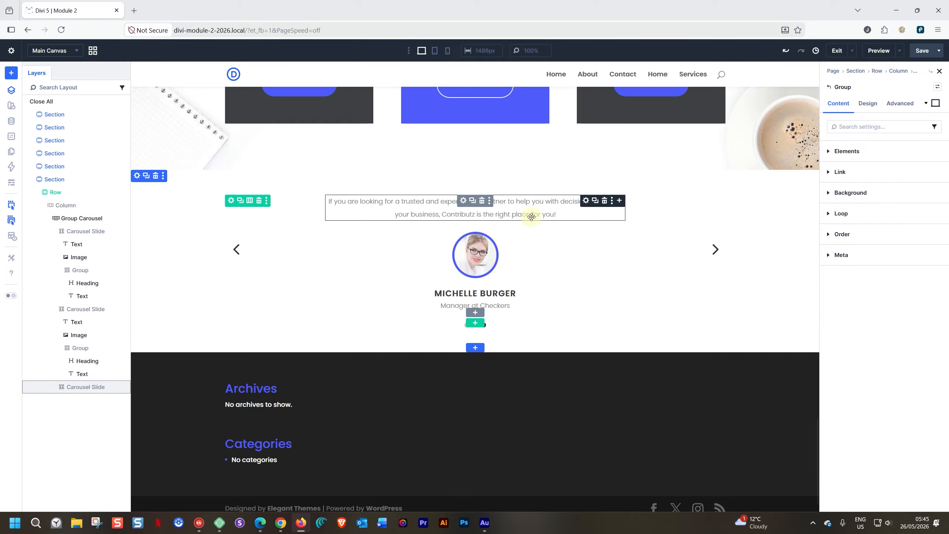
{"action": "left_click", "coordinate": [481, 251]}
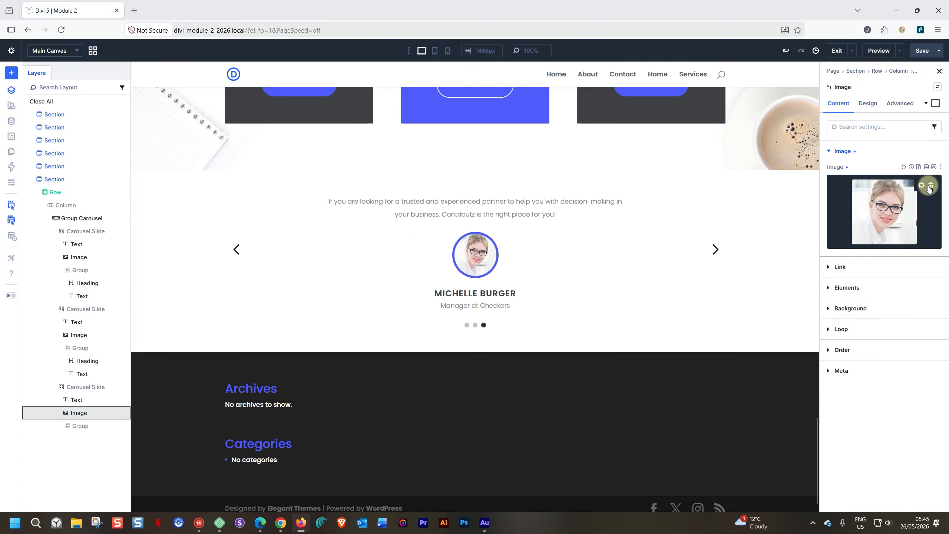
{"action": "left_click", "coordinate": [876, 206]}
{"action": "left_click", "coordinate": [203, 157]}
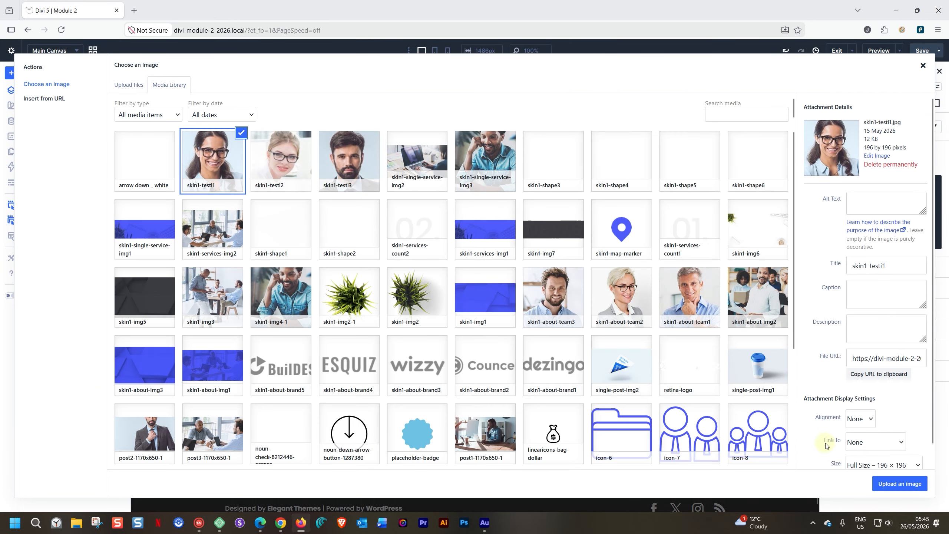
{"action": "left_click", "coordinate": [895, 482]}
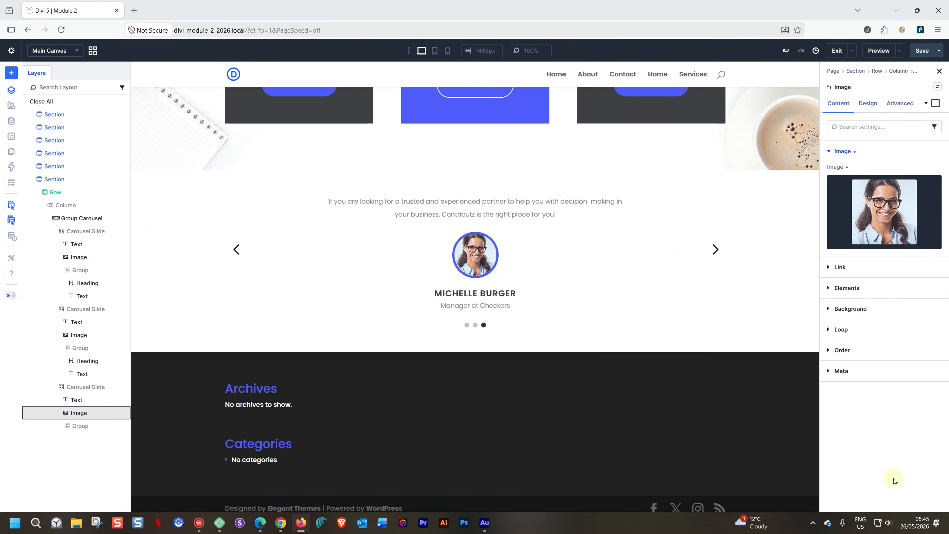
Step: Replace the slide's heading with the new person's name and the subtitle with 'IT Specialist'
{"action": "triple_click", "coordinate": [509, 293]}
{"action": "key", "text": "BackSpace"}
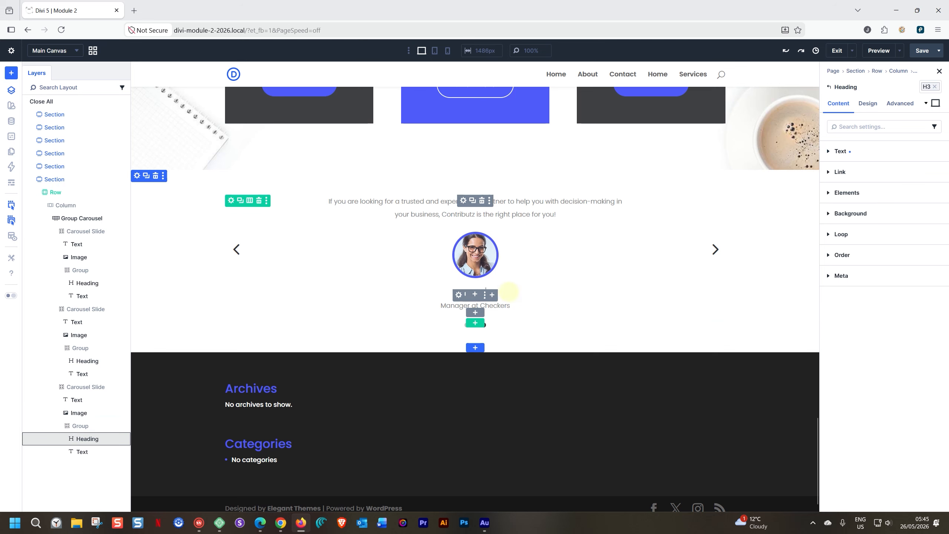
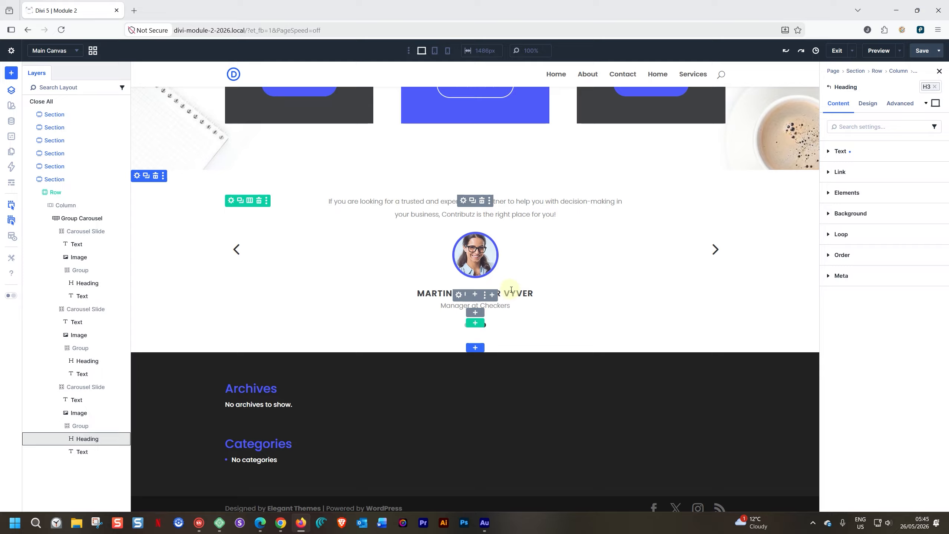
{"action": "left_click", "coordinate": [499, 304]}
{"action": "triple_click", "coordinate": [499, 305]}
{"action": "key", "text": "BackSpace"}
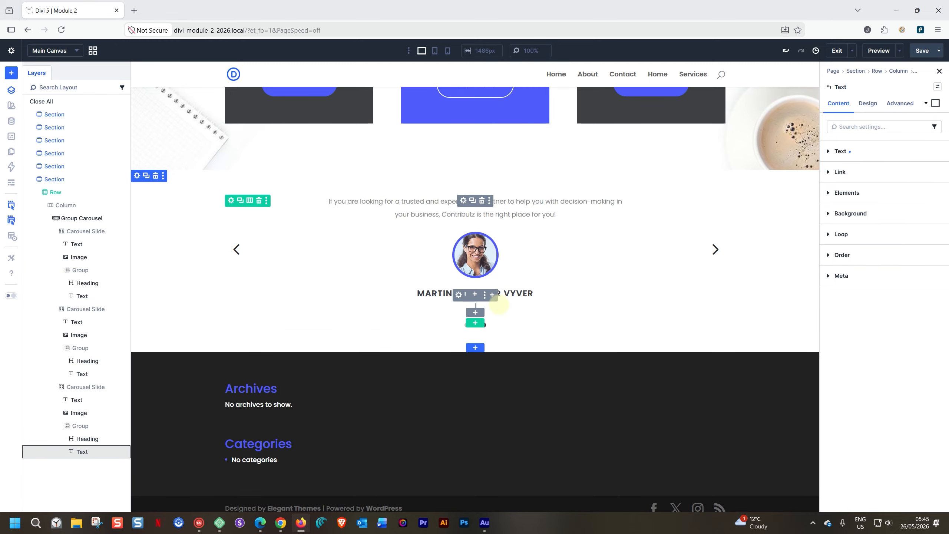
{"action": "type", "text": "IT Specialist"}
{"action": "left_click", "coordinate": [764, 253]}
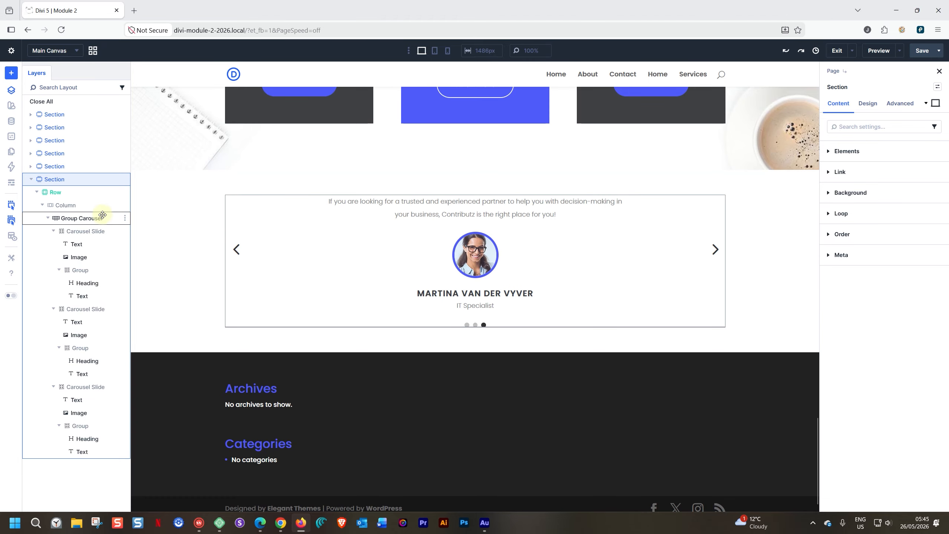
Step: Turn on Automatic Rotation in the Group Carousel's Carousel Settings, then select the rotation speed field
{"action": "left_click", "coordinate": [89, 218]}
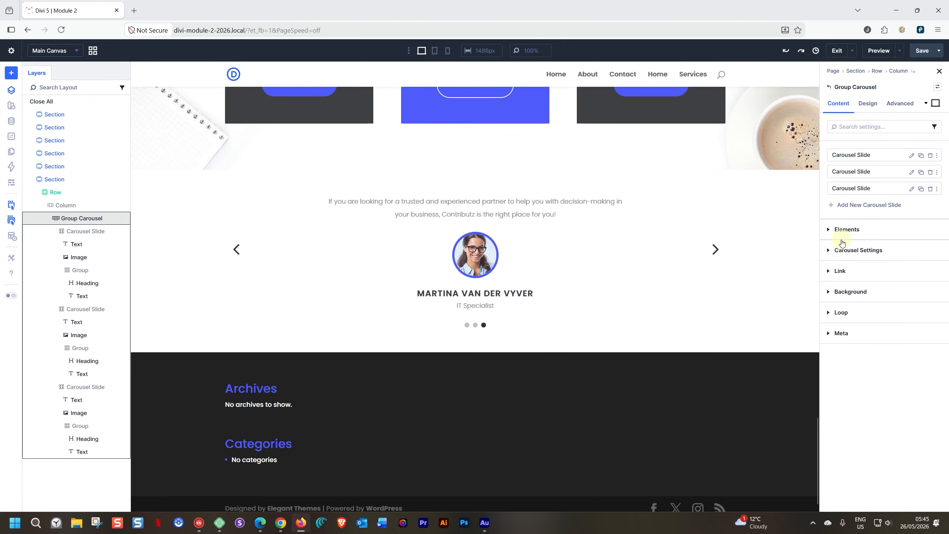
{"action": "left_click", "coordinate": [830, 251]}
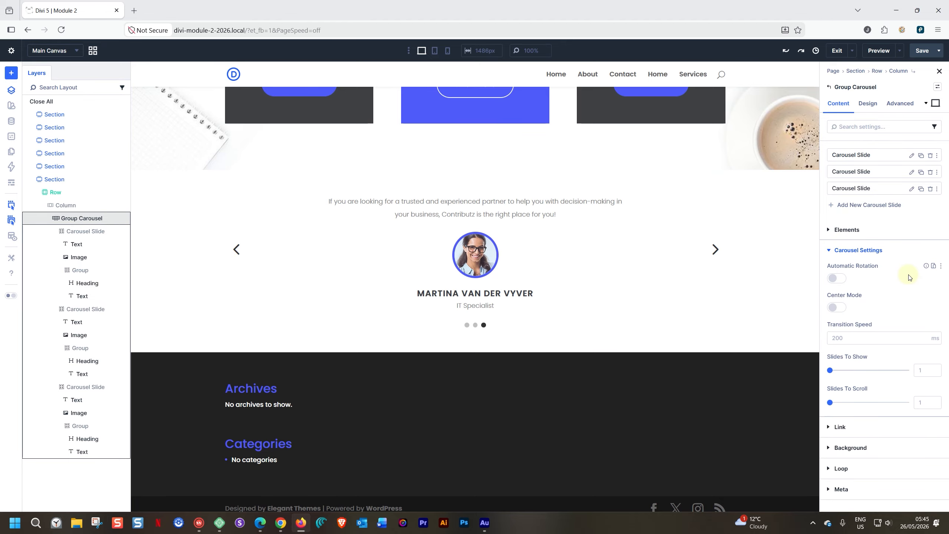
{"action": "left_click", "coordinate": [838, 279]}
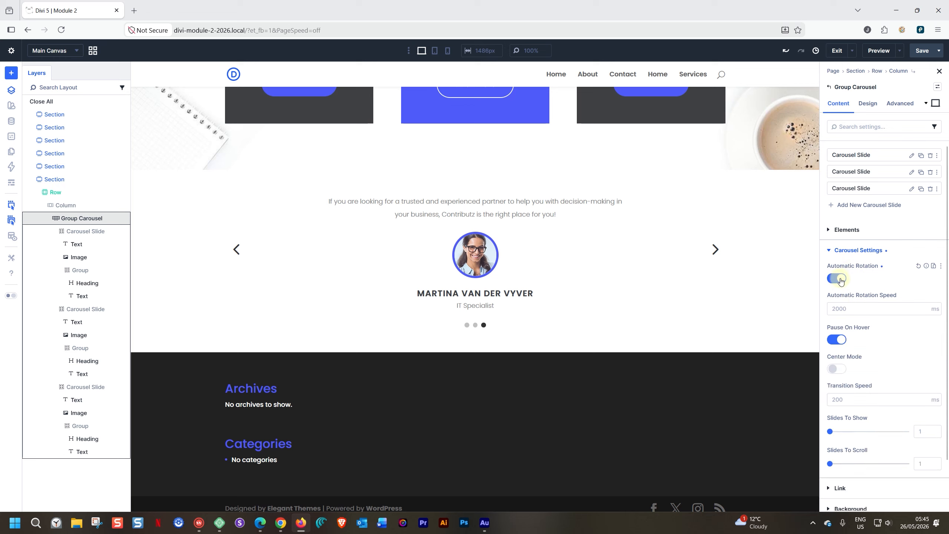
{"action": "left_click", "coordinate": [843, 308]}
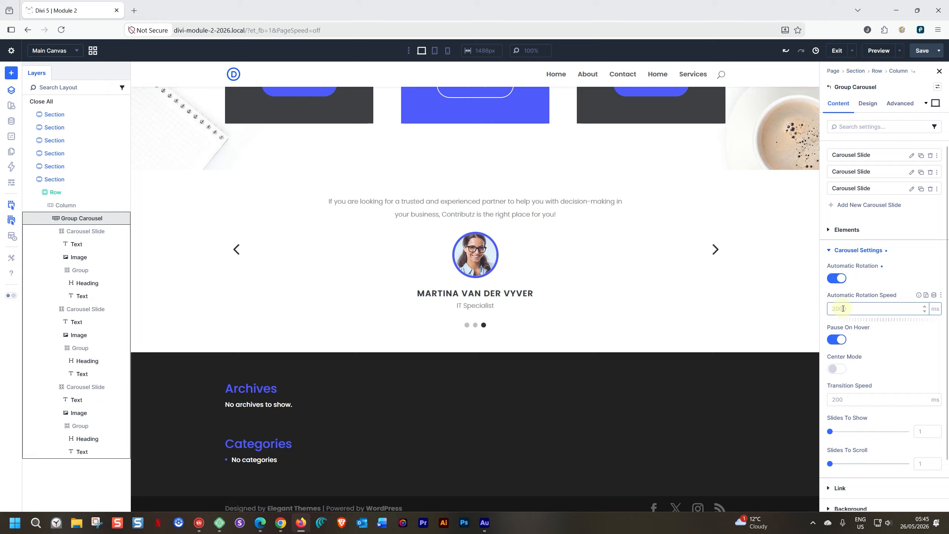
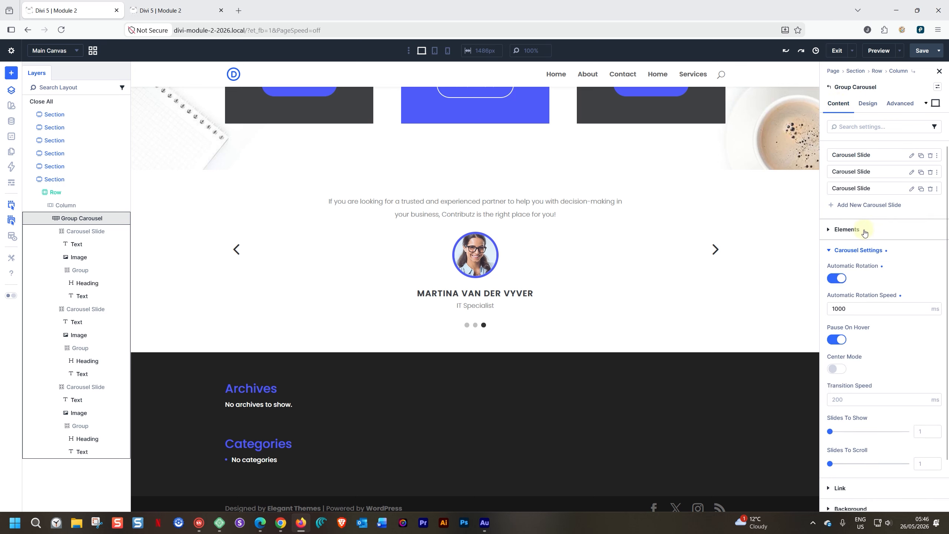
Step: Scroll down the Group Carousel's settings panel below the rotation options
{"action": "scroll", "coordinate": [864, 228], "scroll_direction": "down", "scroll_amount": 1}
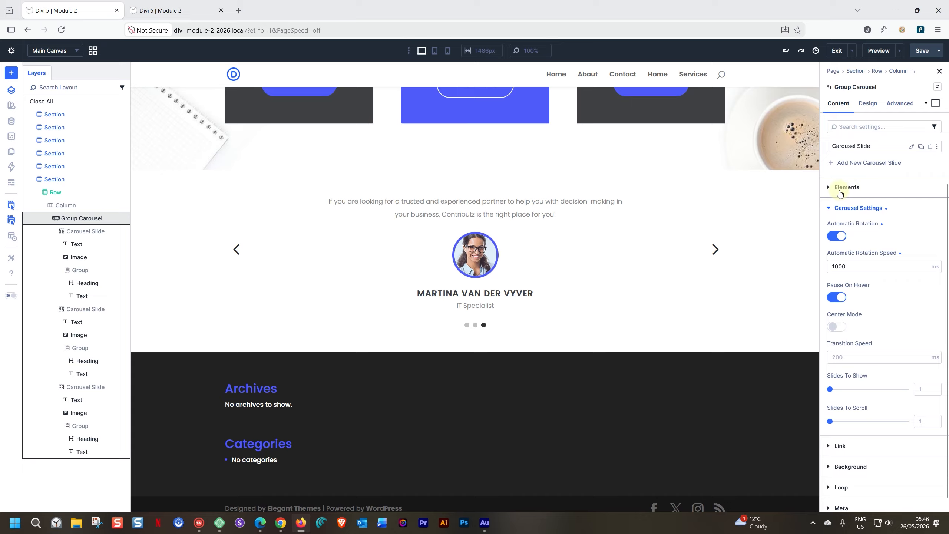
Step: In the carousel's Elements options, switch Show Arrows off and keep Show Dot Navigation on
{"action": "left_click", "coordinate": [845, 187]}
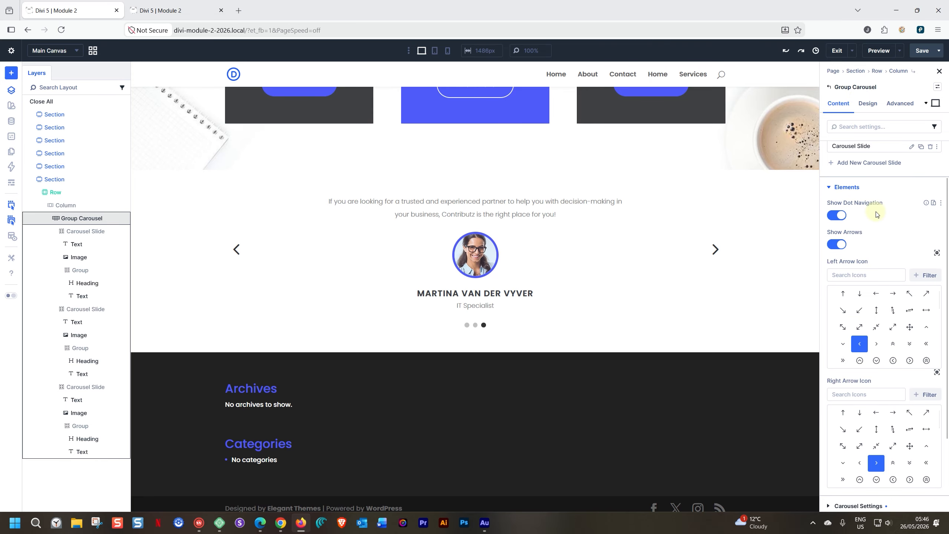
{"action": "left_click", "coordinate": [837, 215]}
{"action": "left_click", "coordinate": [839, 245]}
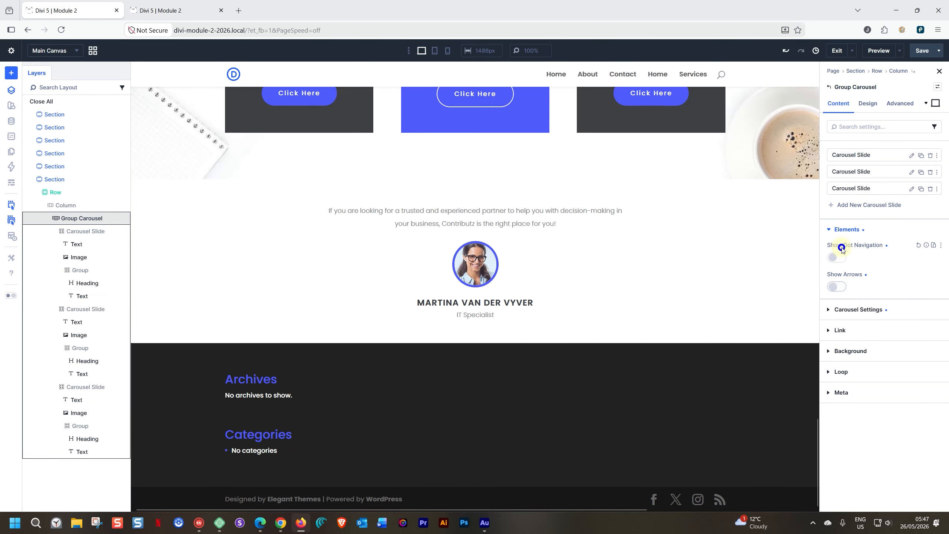
{"action": "left_click", "coordinate": [838, 258]}
{"action": "left_click", "coordinate": [837, 287]}
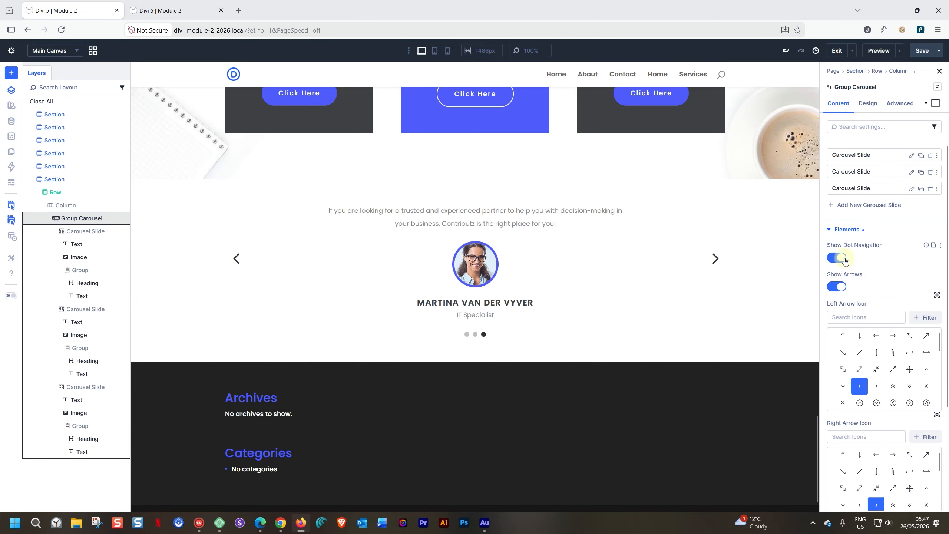
{"action": "left_click", "coordinate": [838, 287]}
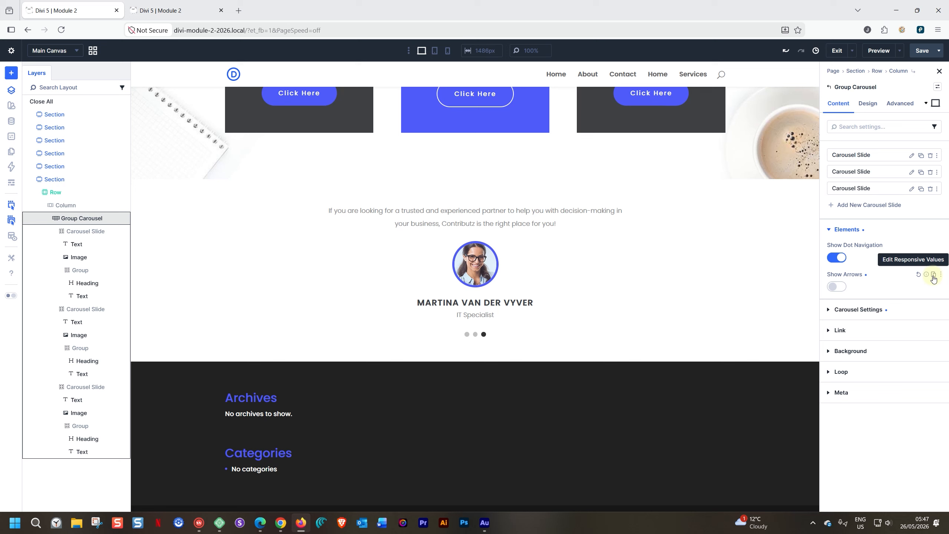
{"action": "left_click", "coordinate": [844, 288]}
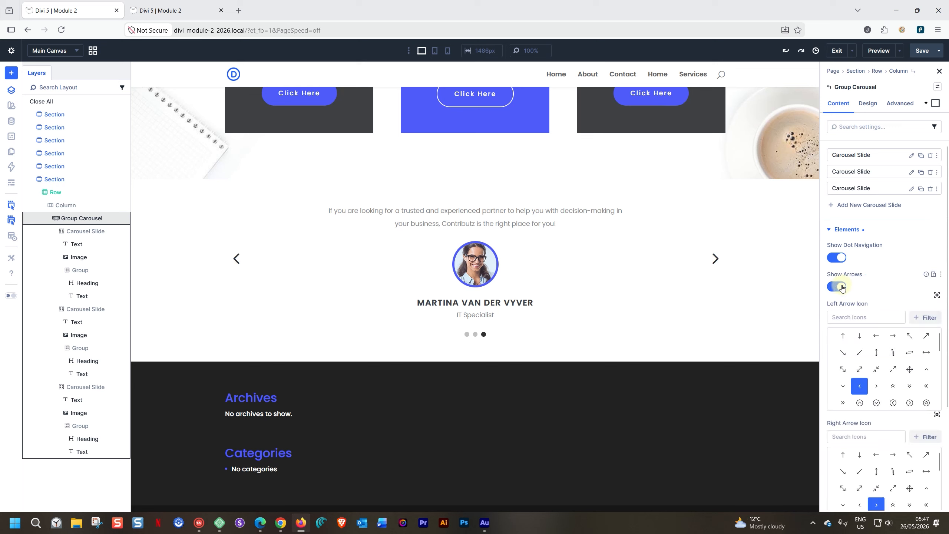
{"action": "left_click", "coordinate": [934, 274]}
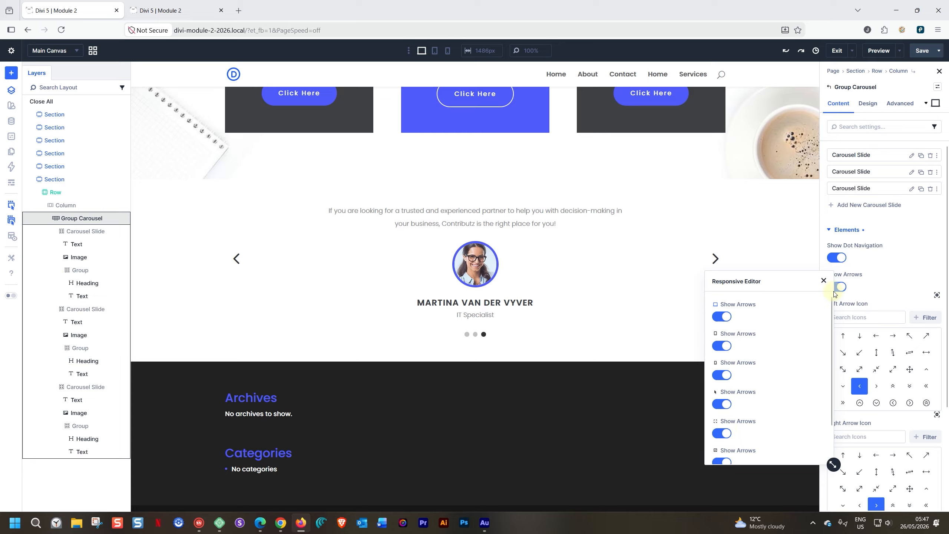
{"action": "left_click", "coordinate": [883, 285]}
{"action": "left_click", "coordinate": [843, 287]}
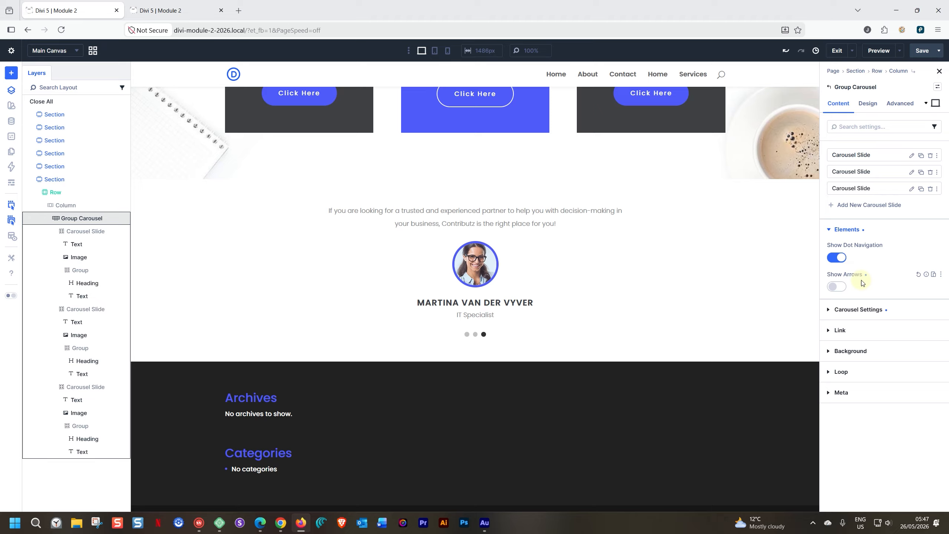
{"action": "left_click", "coordinate": [840, 257]}
Step: On the Design tab, set the navigation Dot Size to 7 px and Dot Color to the Primary Color swatch
{"action": "left_click", "coordinate": [868, 103]}
{"action": "left_click", "coordinate": [830, 173]}
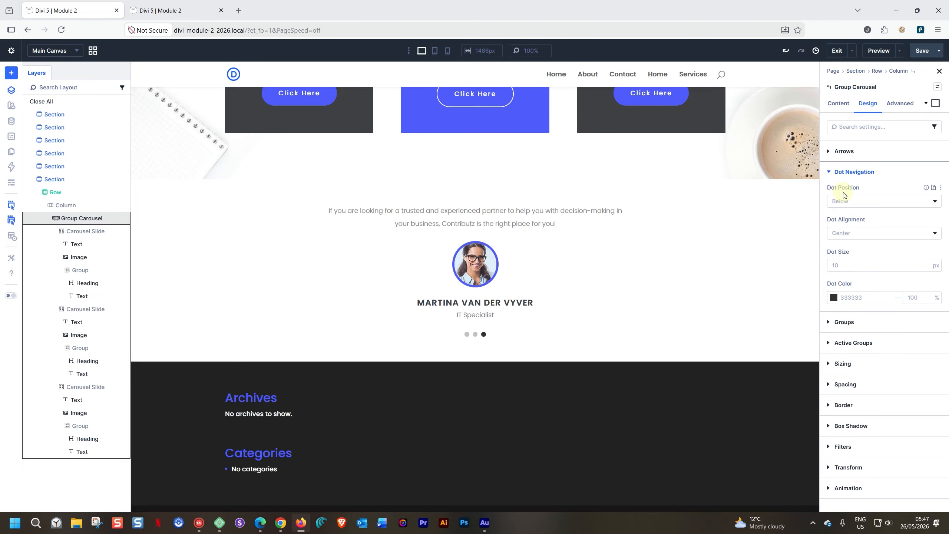
{"action": "left_click", "coordinate": [849, 264]}
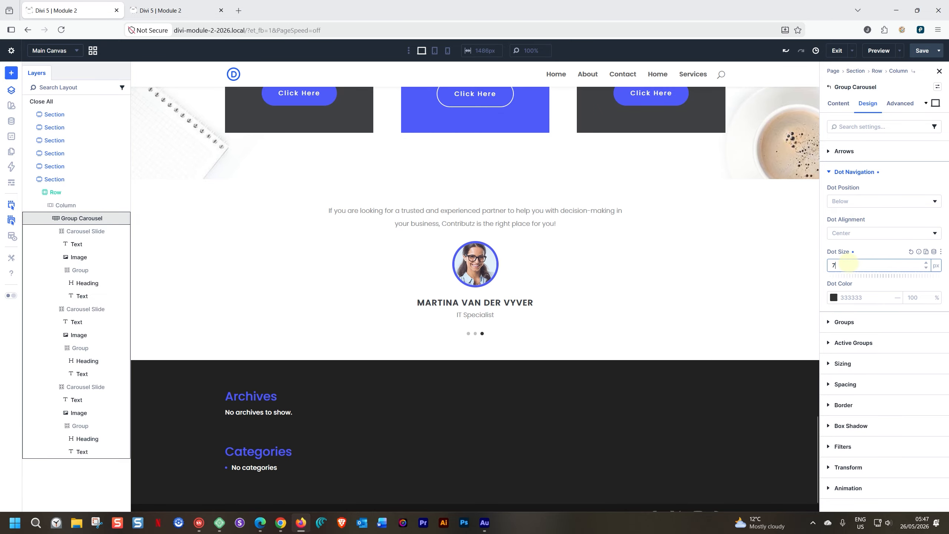
{"action": "left_click", "coordinate": [834, 299]}
{"action": "left_click", "coordinate": [709, 459]}
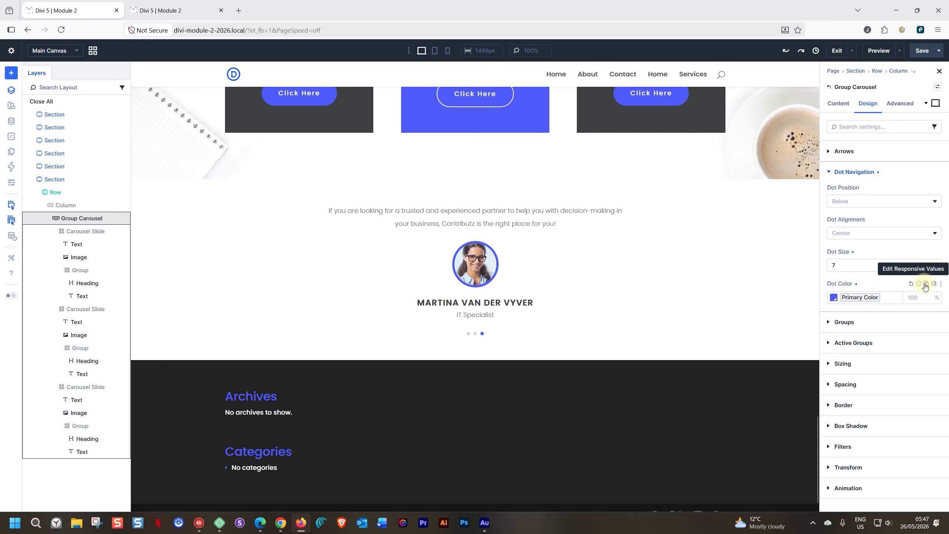
Step: Try a reddish dot colour for one device size, then reset that per-device dot colour
{"action": "left_click", "coordinate": [926, 285]}
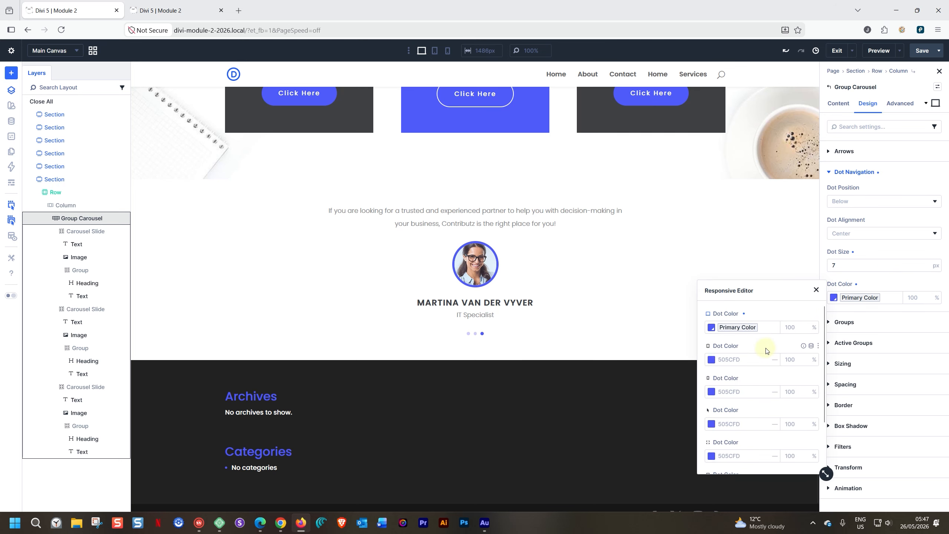
{"action": "scroll", "coordinate": [766, 350], "scroll_direction": "down", "scroll_amount": 1}
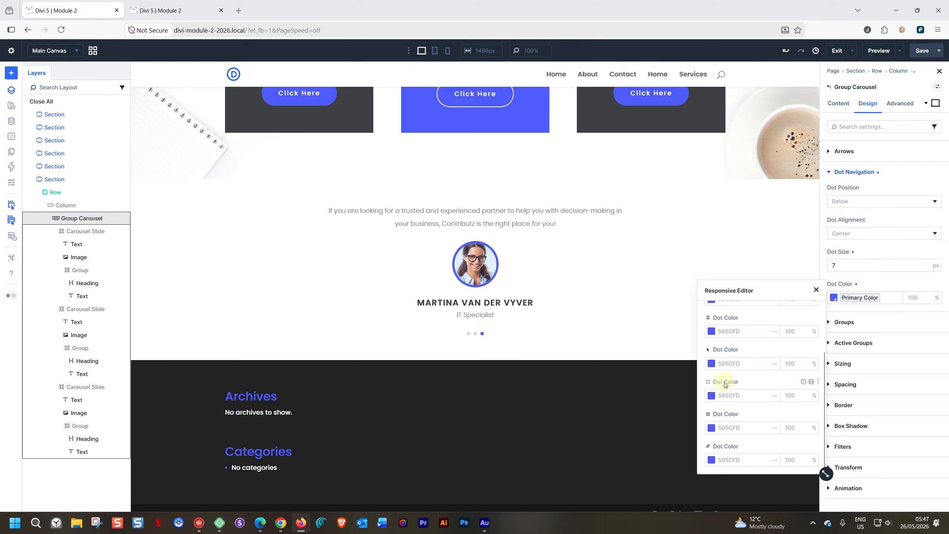
{"action": "left_click", "coordinate": [711, 397]}
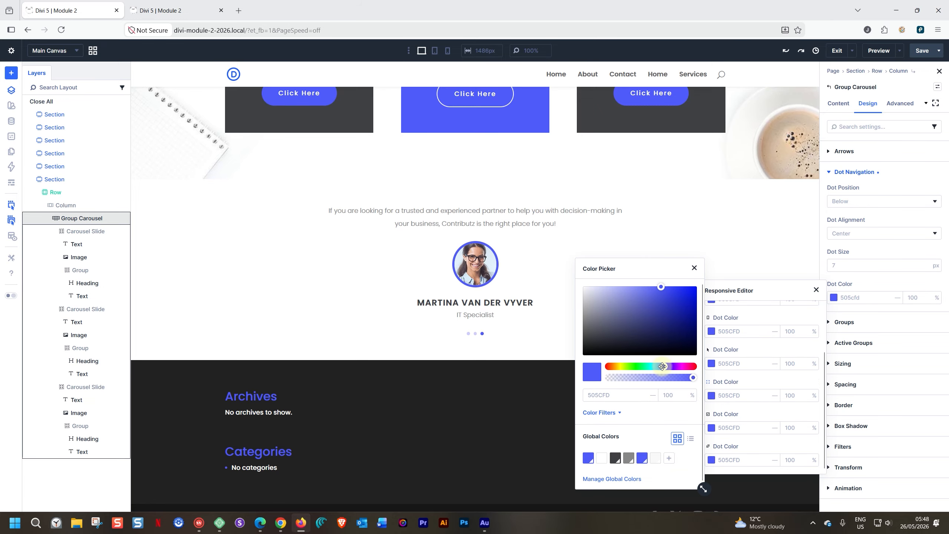
{"action": "left_click_drag", "start_coordinate": [662, 366], "coordinate": [698, 369]}
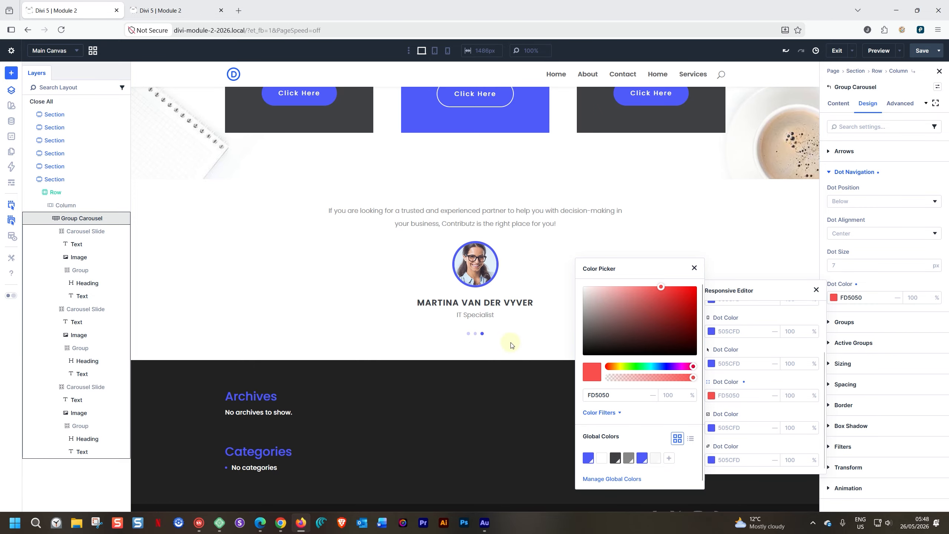
{"action": "left_click", "coordinate": [864, 285]}
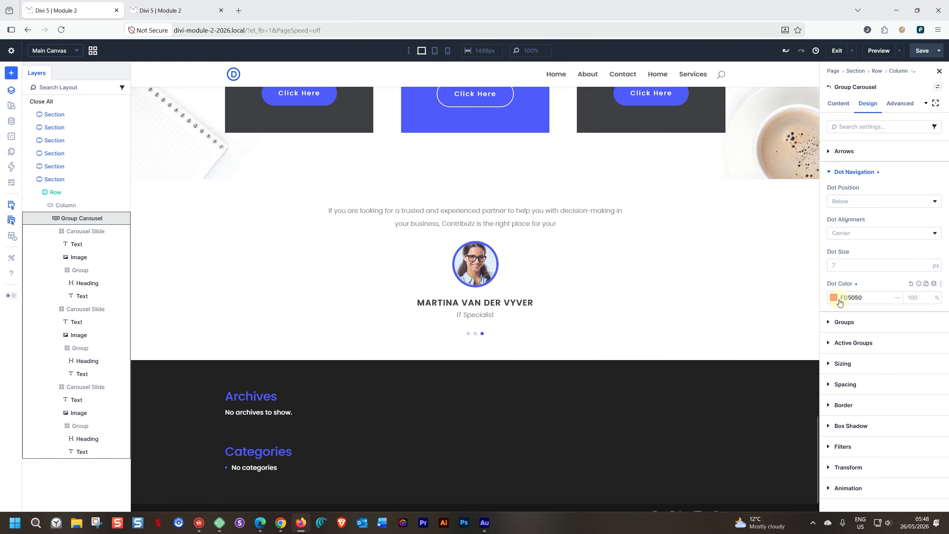
{"action": "left_click", "coordinate": [910, 283]}
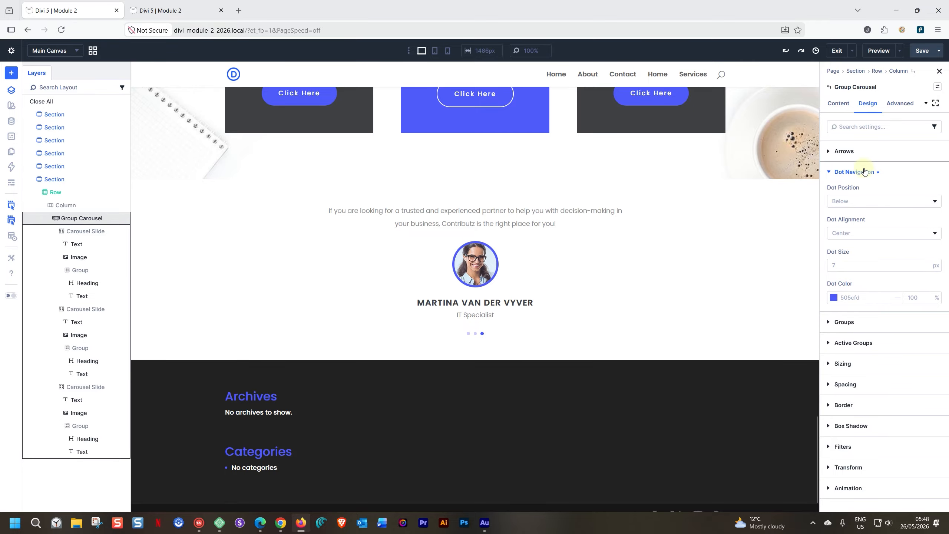
{"action": "left_click", "coordinate": [827, 173]}
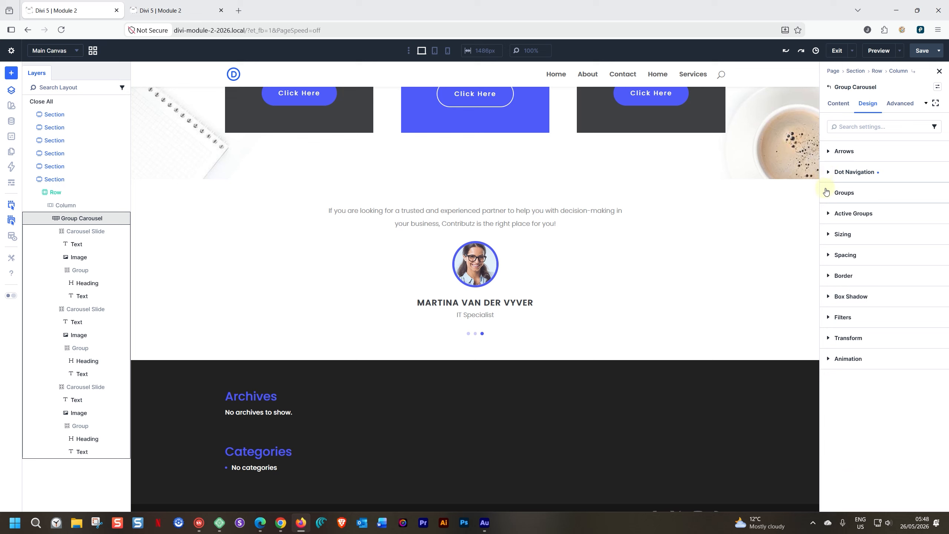
{"action": "left_click", "coordinate": [828, 192]}
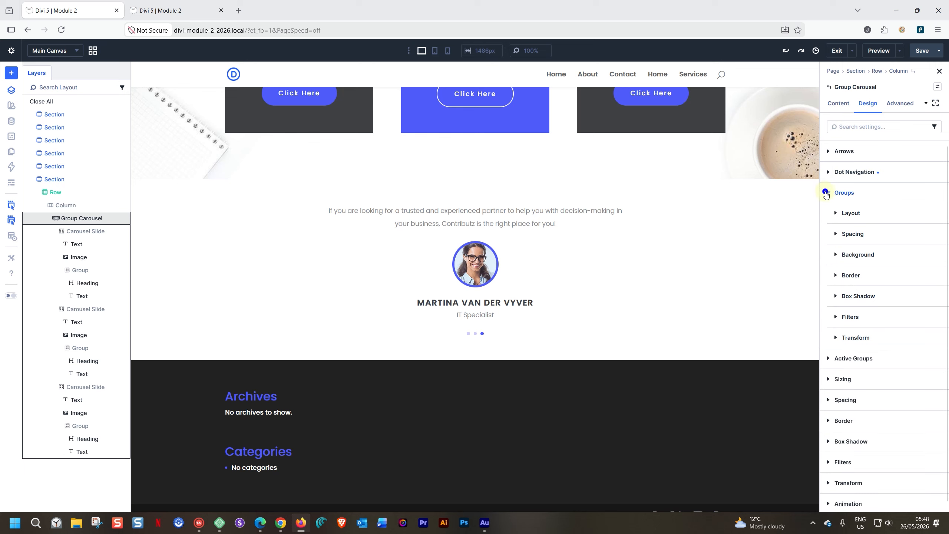
{"action": "left_click", "coordinate": [836, 214]}
{"action": "left_click", "coordinate": [837, 214]}
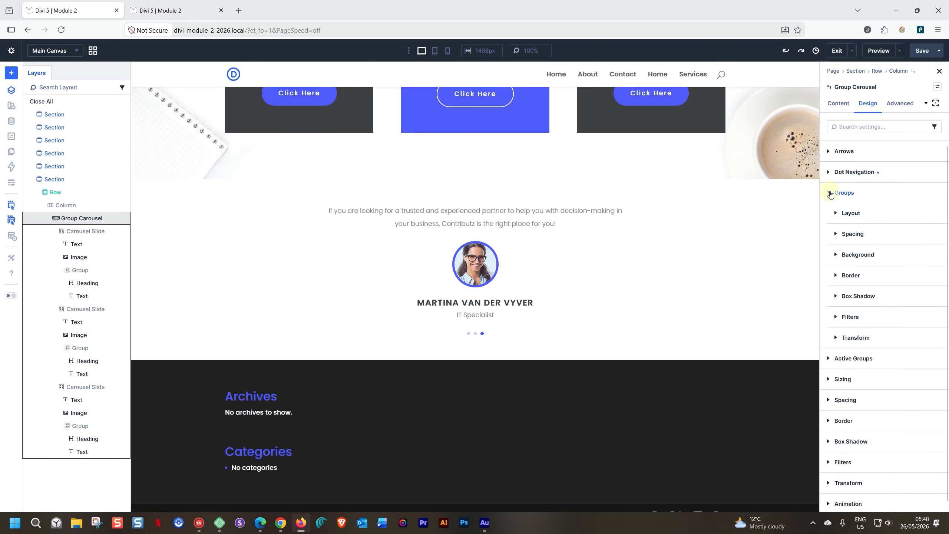
{"action": "left_click", "coordinate": [829, 193]}
{"action": "left_click", "coordinate": [829, 216]}
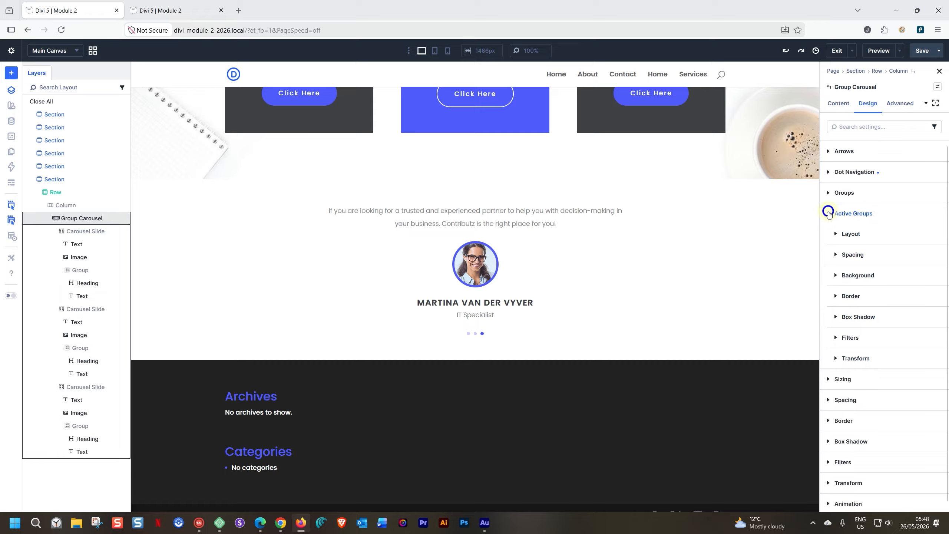
{"action": "left_click", "coordinate": [837, 235]}
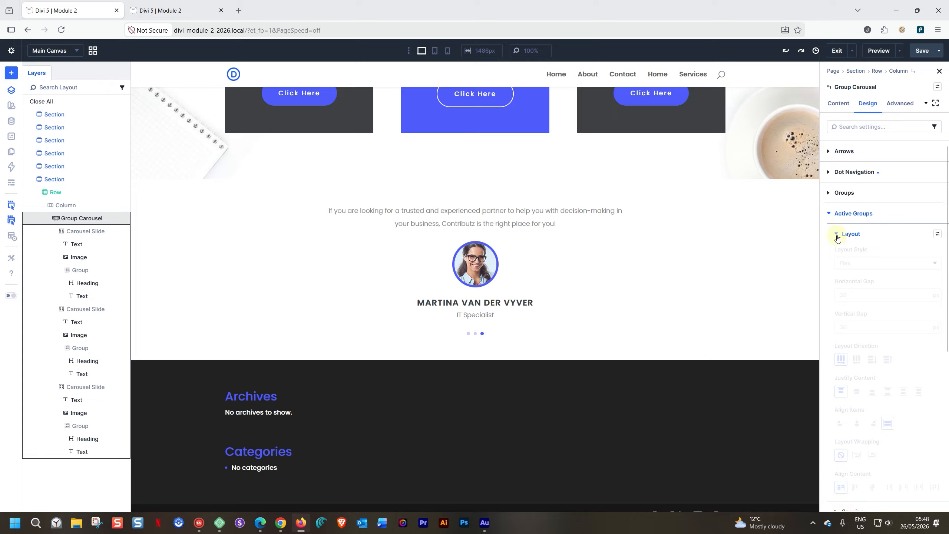
{"action": "left_click", "coordinate": [837, 234]}
{"action": "left_click", "coordinate": [829, 214]}
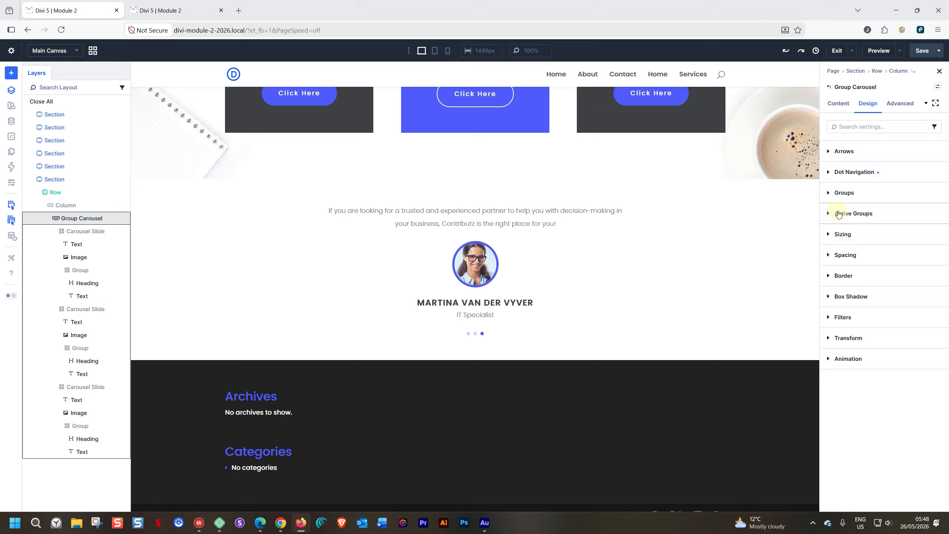
{"action": "left_click", "coordinate": [830, 192]}
{"action": "left_click", "coordinate": [837, 212]}
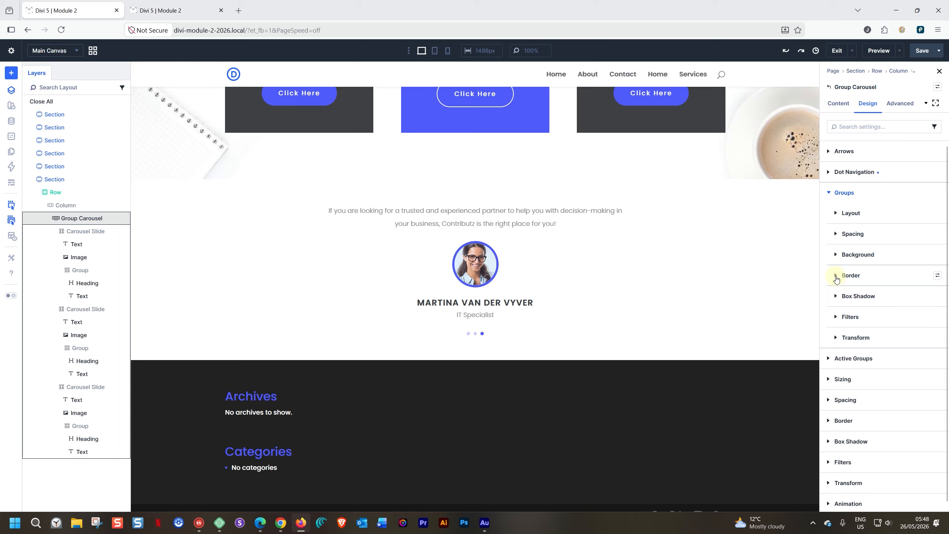
{"action": "left_click", "coordinate": [836, 275]}
{"action": "left_click", "coordinate": [835, 276]}
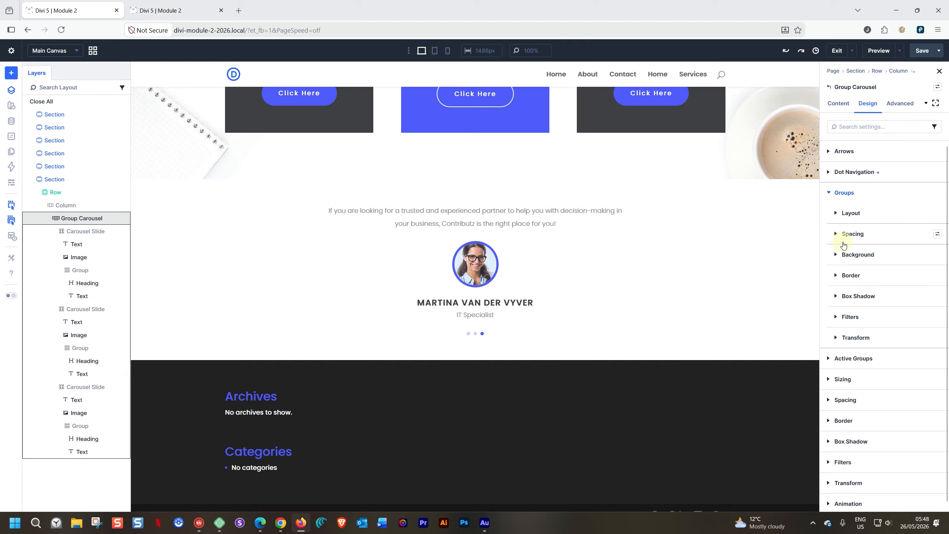
{"action": "left_click", "coordinate": [830, 194]}
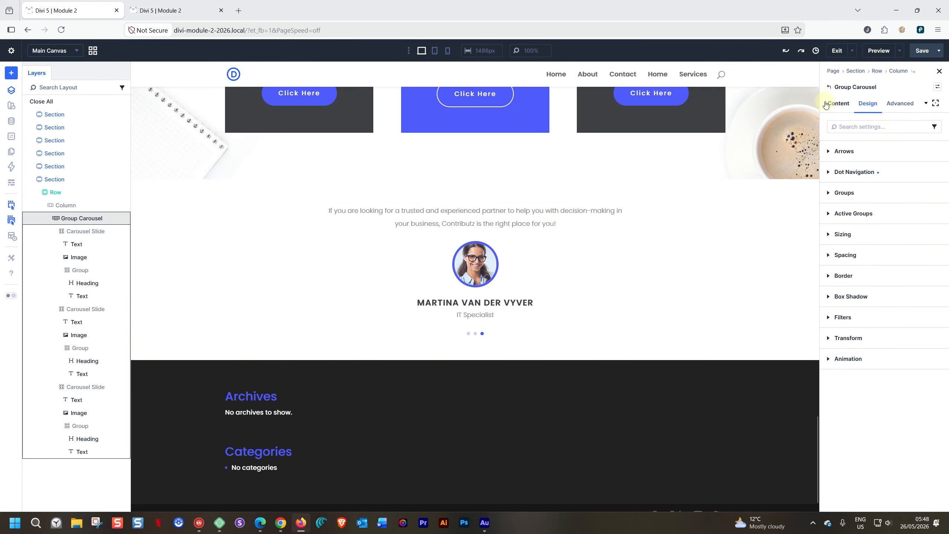
Step: In Carousel Settings, try Slides To Show at 2 and then 3, with Center Mode on
{"action": "left_click", "coordinate": [839, 105]}
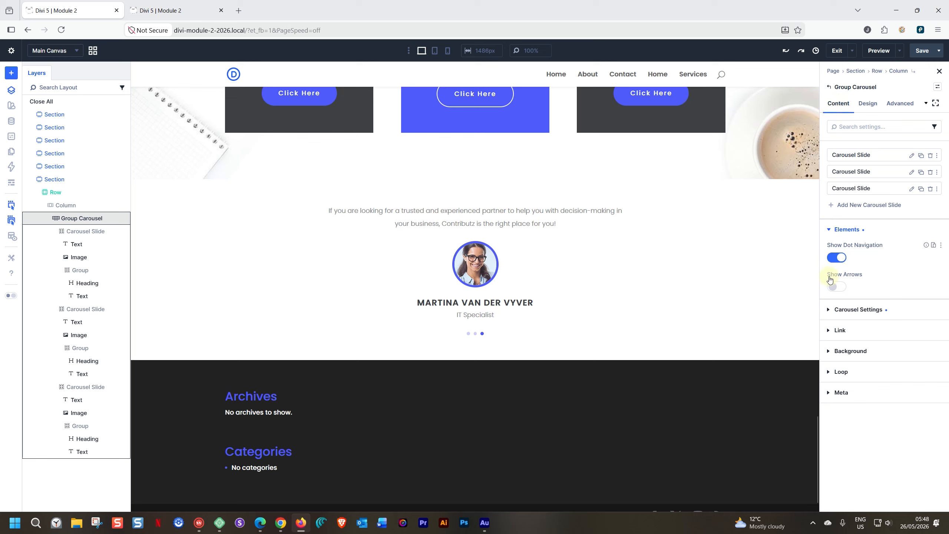
{"action": "left_click", "coordinate": [829, 311]}
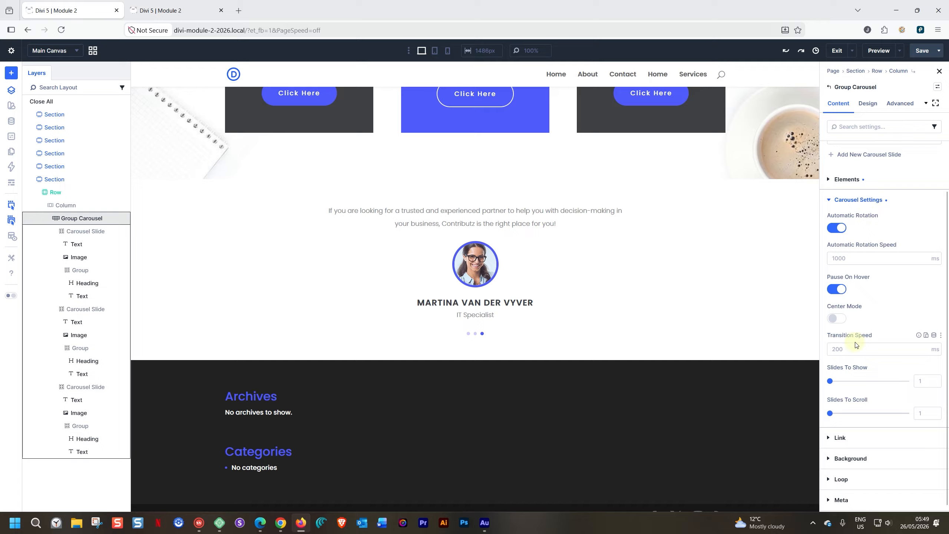
{"action": "left_click_drag", "start_coordinate": [830, 381], "coordinate": [837, 380]}
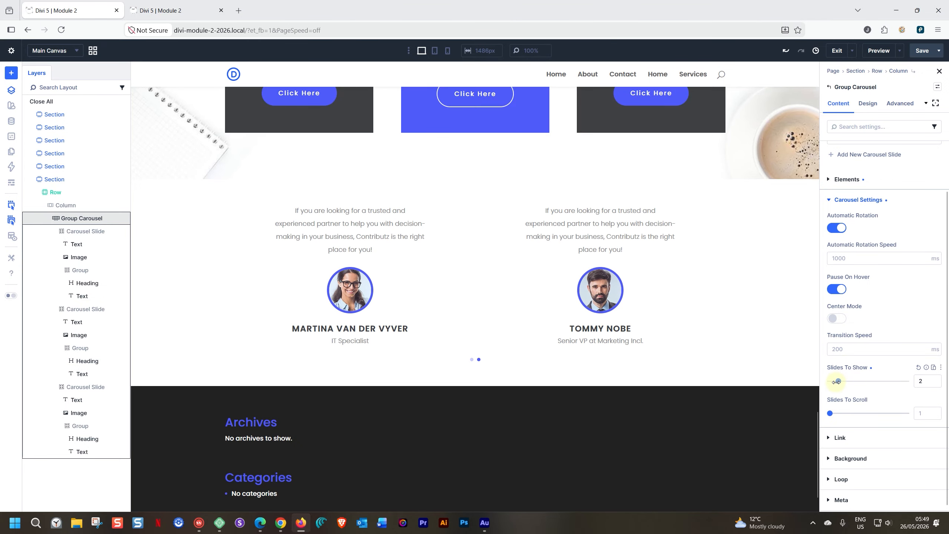
{"action": "left_click_drag", "start_coordinate": [838, 381], "coordinate": [839, 382]}
{"action": "left_click", "coordinate": [837, 318]}
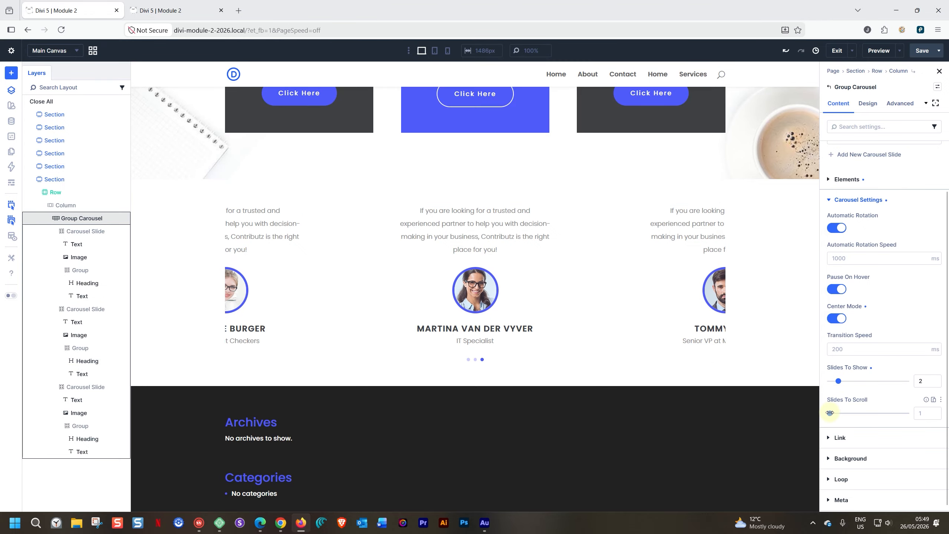
Step: Set Slides To Scroll to 1, turn Center Mode off, and set Slides To Show to 1
{"action": "left_click_drag", "start_coordinate": [835, 415], "coordinate": [836, 414]}
{"action": "left_click_drag", "start_coordinate": [839, 413], "coordinate": [829, 414]}
{"action": "left_click", "coordinate": [834, 319]}
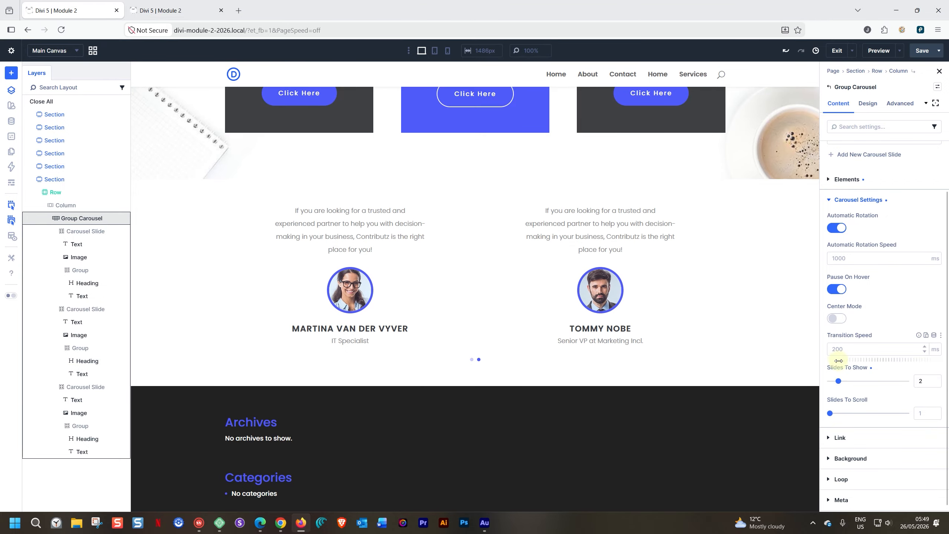
{"action": "left_click_drag", "start_coordinate": [839, 381], "coordinate": [825, 382]}
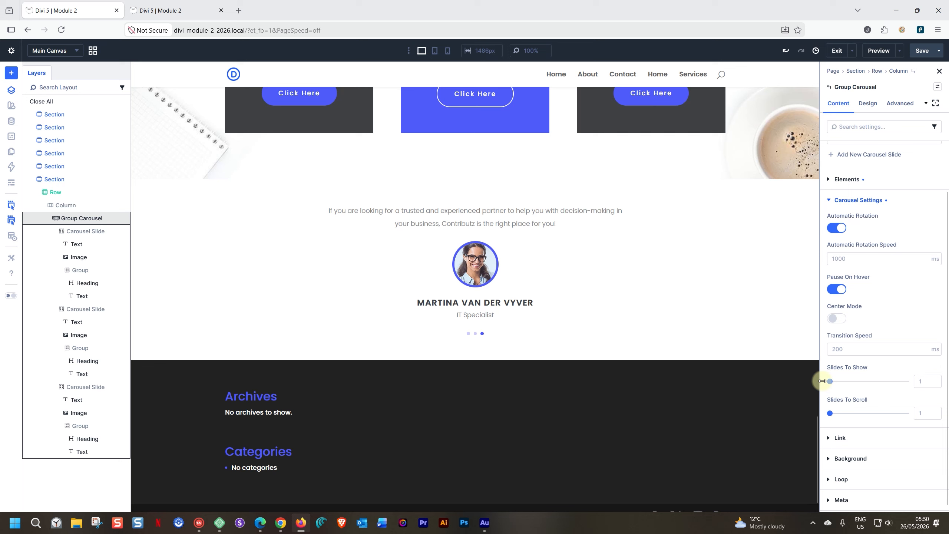
{"action": "scroll", "coordinate": [833, 254], "scroll_direction": "up", "scroll_amount": 2}
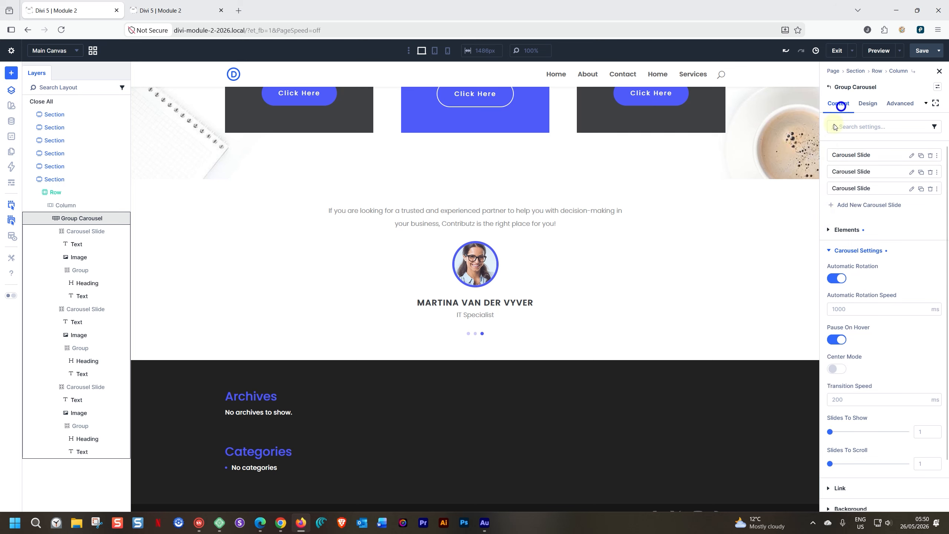
Step: In Dot Navigation design settings, try Dot Position Above and Overlay, then return it to Below
{"action": "left_click", "coordinate": [867, 104]}
{"action": "left_click", "coordinate": [829, 172]}
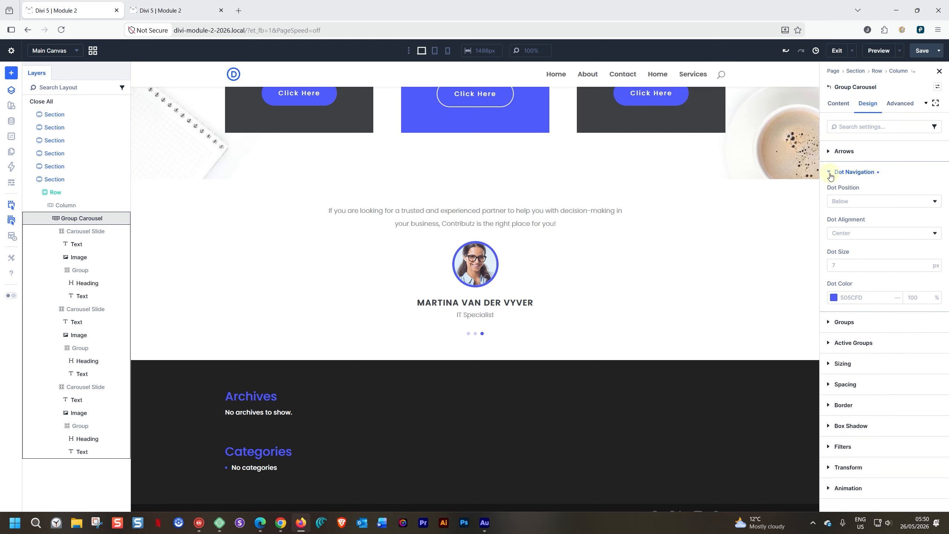
{"action": "left_click", "coordinate": [847, 202]}
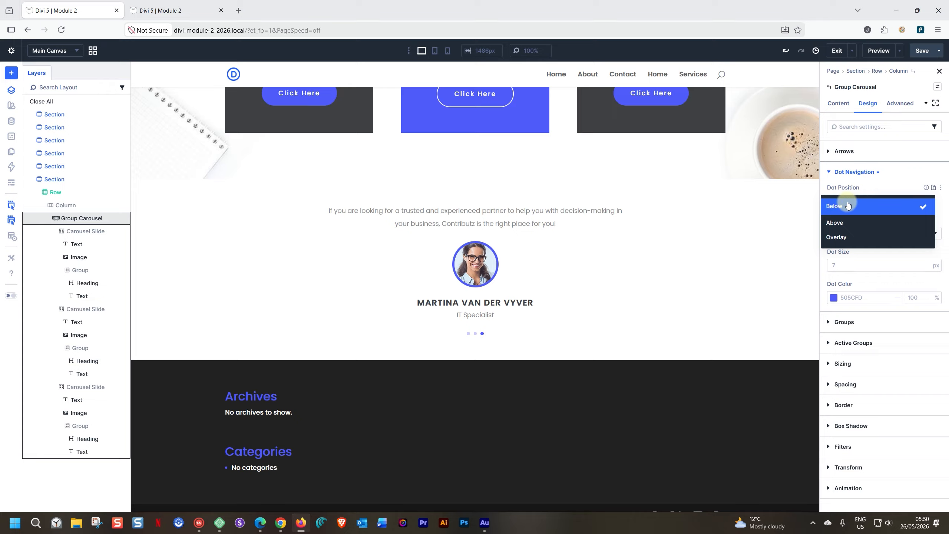
{"action": "left_click", "coordinate": [848, 223]}
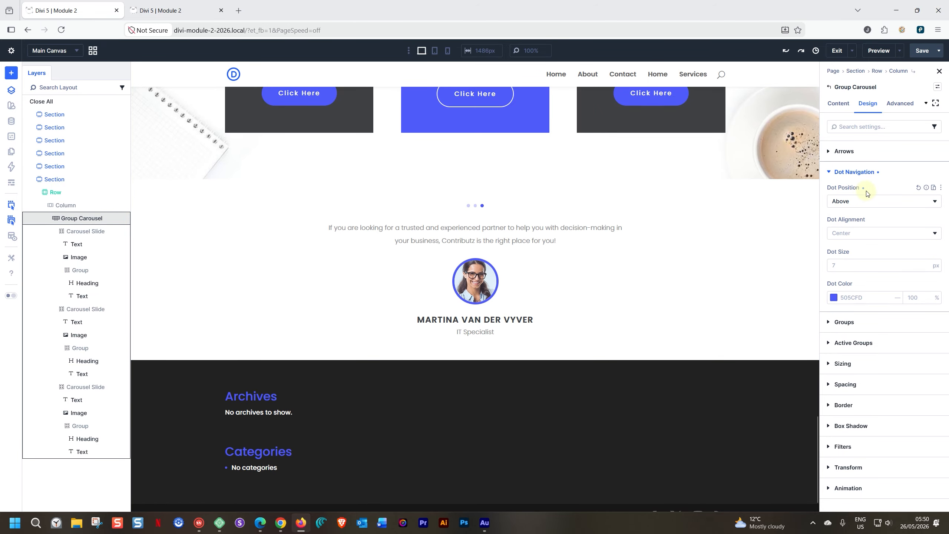
{"action": "left_click", "coordinate": [849, 204]}
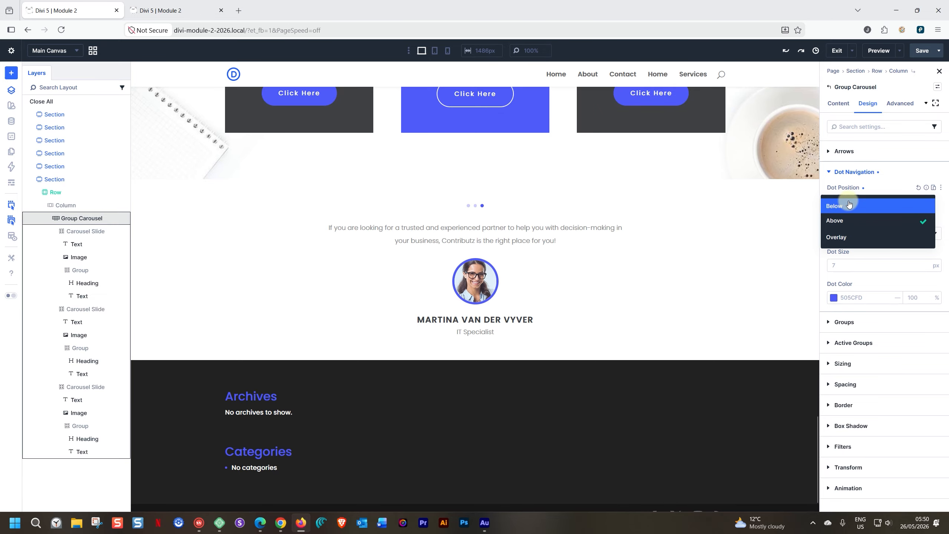
{"action": "left_click", "coordinate": [843, 238]}
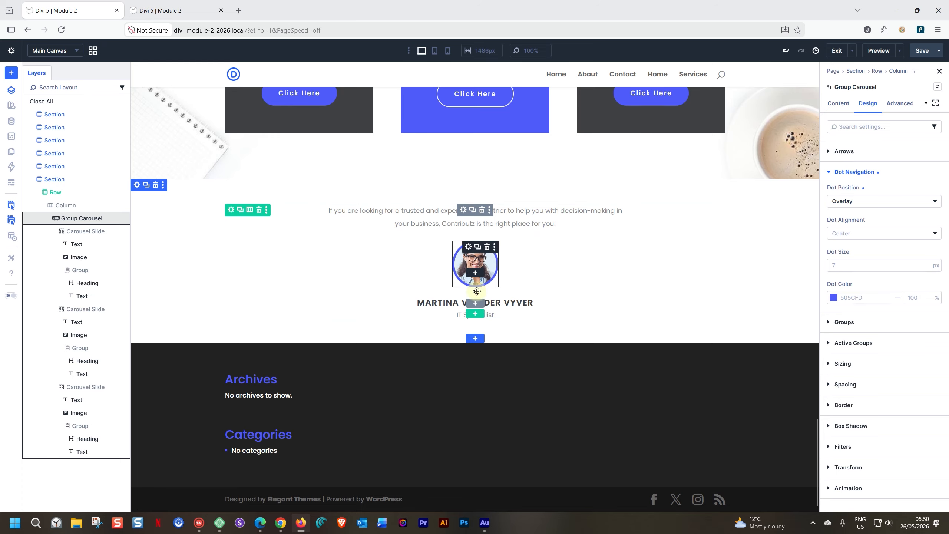
{"action": "left_click", "coordinate": [839, 201]}
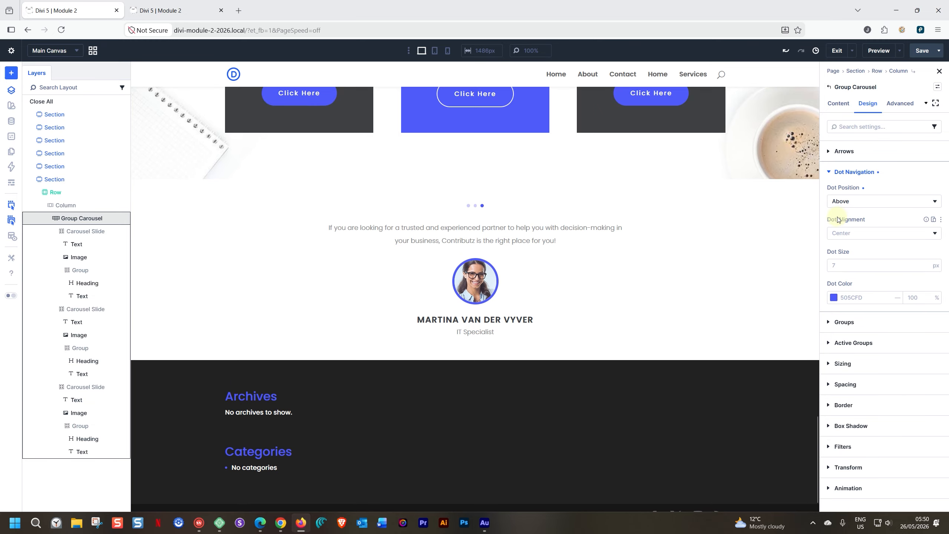
{"action": "left_click", "coordinate": [837, 202]}
{"action": "left_click", "coordinate": [837, 205]}
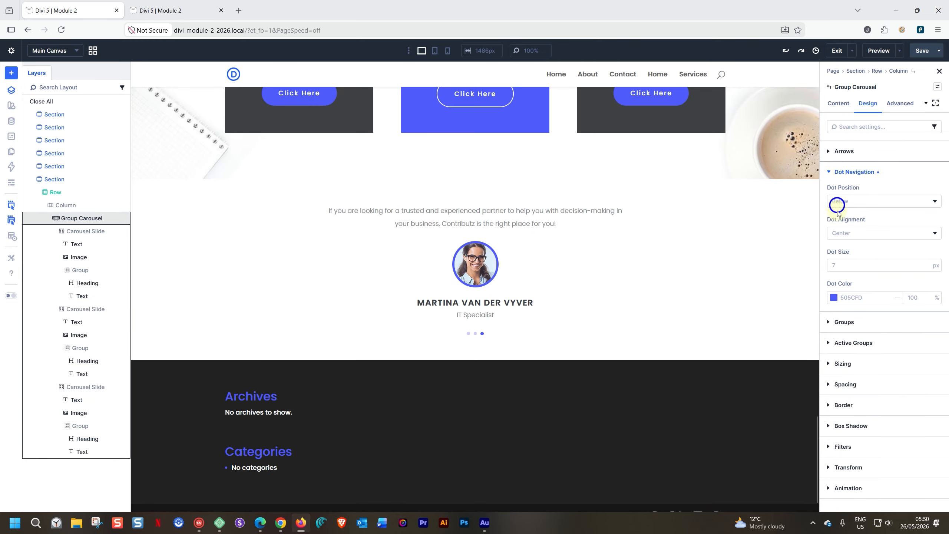
Step: Try Left and Right Dot Alignment, then set the dots back to Center
{"action": "left_click", "coordinate": [845, 232]}
{"action": "left_click", "coordinate": [841, 245]}
{"action": "left_click", "coordinate": [843, 237]}
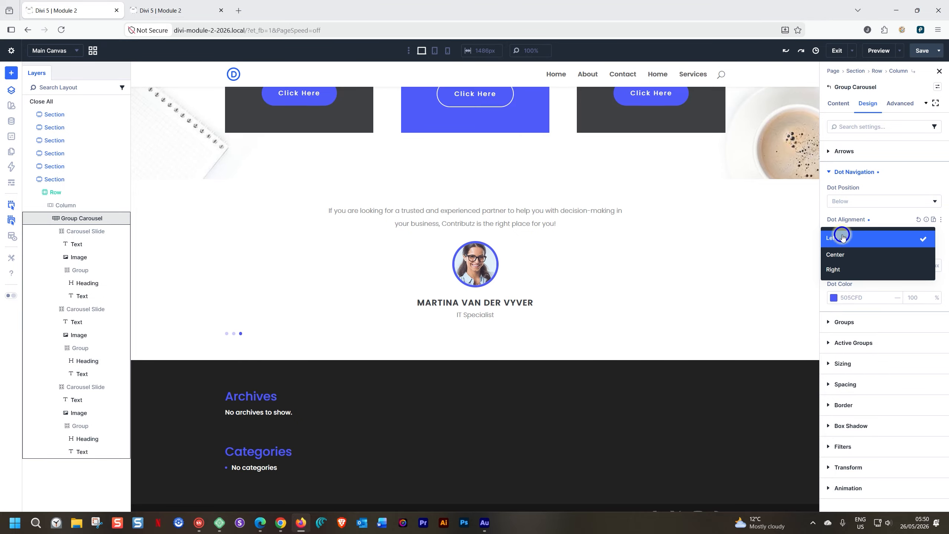
{"action": "left_click", "coordinate": [838, 269]}
{"action": "left_click", "coordinate": [843, 241]}
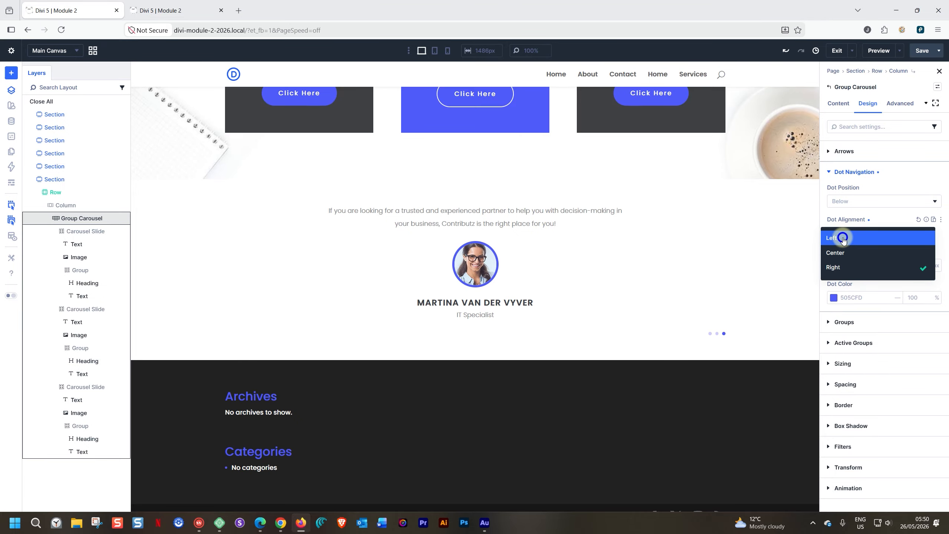
{"action": "left_click", "coordinate": [844, 253]}
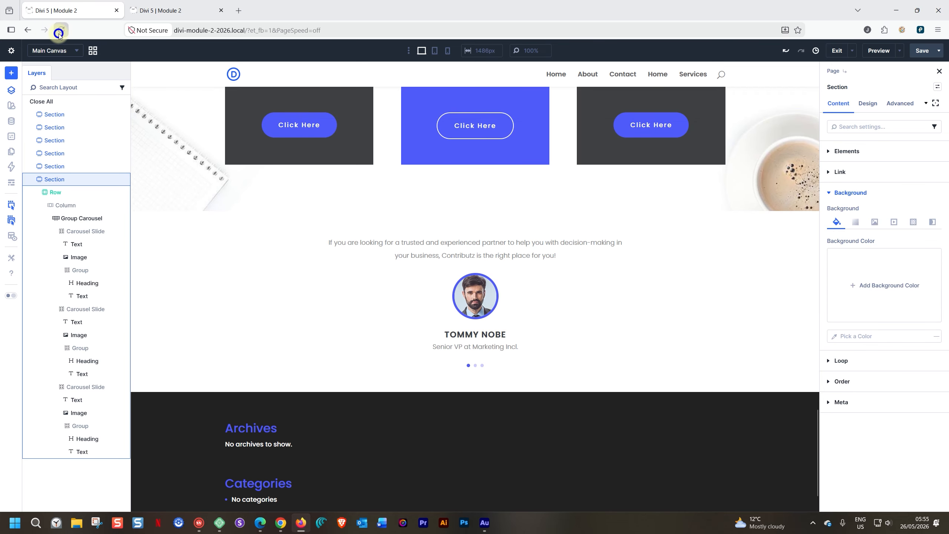
Step: Reload the builder and select the testimonial section
{"action": "left_click", "coordinate": [59, 33]}
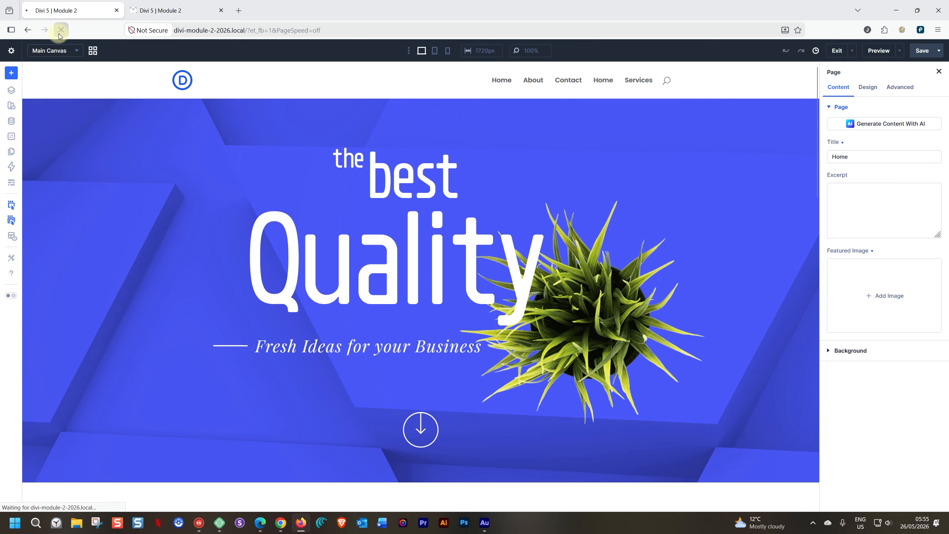
{"action": "scroll", "coordinate": [388, 168], "scroll_direction": "down", "scroll_amount": 20}
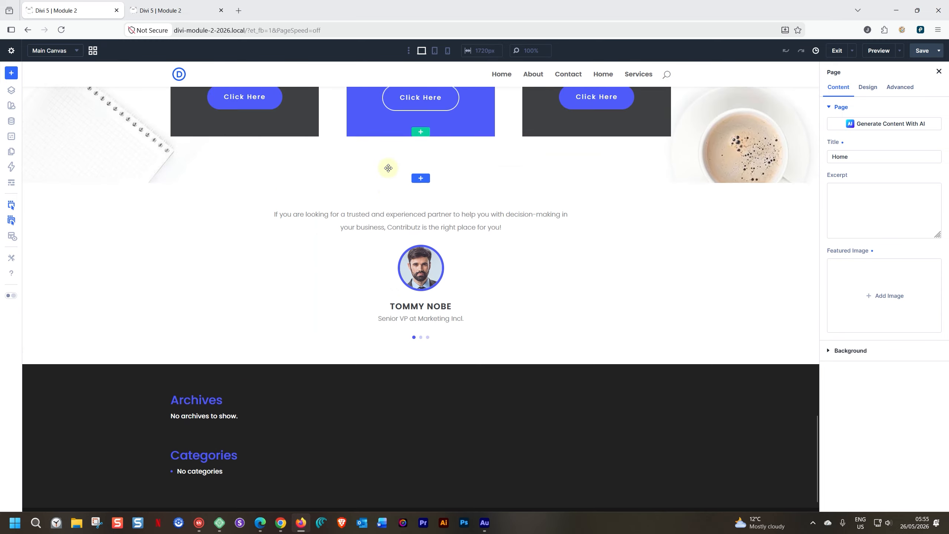
{"action": "left_click", "coordinate": [85, 197]}
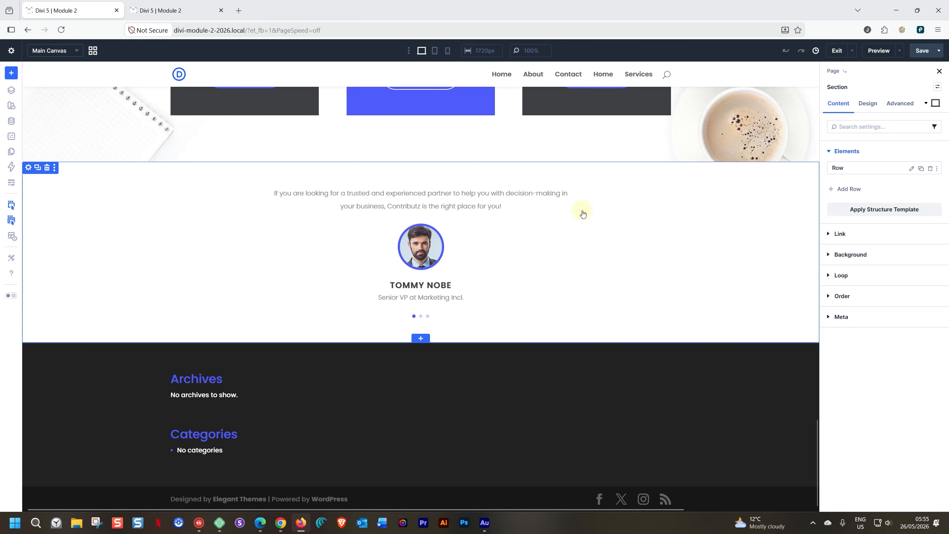
Step: Set the section's background colour to Bright Snow, after trying and clearing Link Color
{"action": "left_click", "coordinate": [828, 254]}
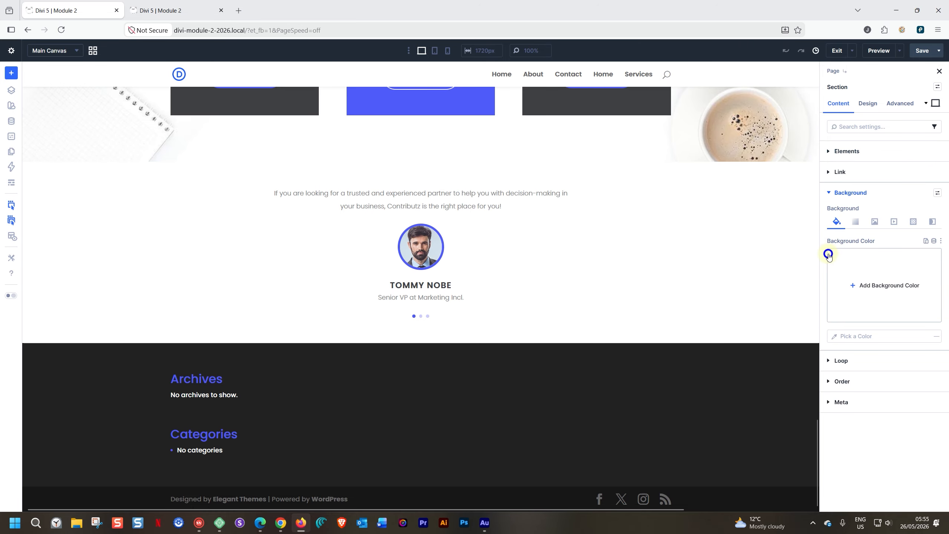
{"action": "left_click", "coordinate": [855, 278]}
{"action": "left_click", "coordinate": [764, 458]}
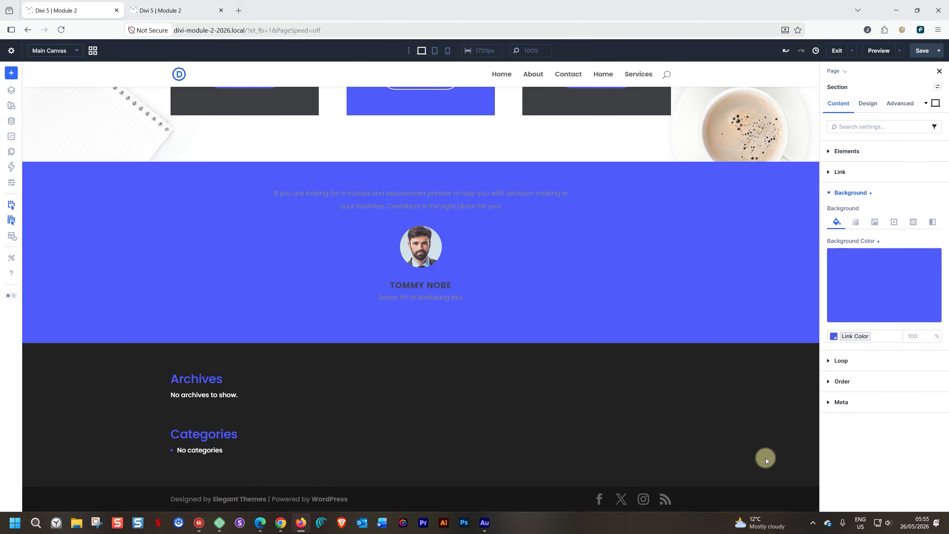
{"action": "left_click", "coordinate": [930, 262]}
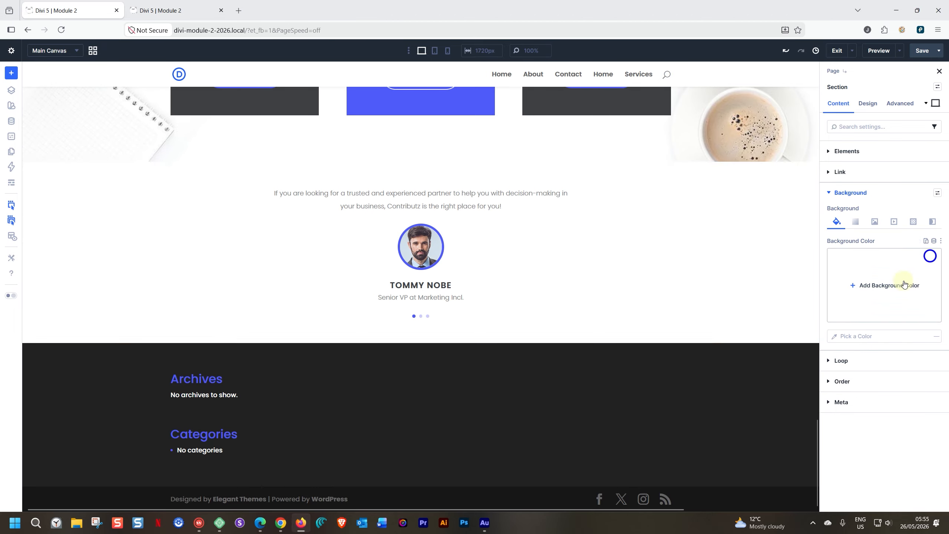
{"action": "left_click", "coordinate": [873, 278]}
{"action": "left_click", "coordinate": [769, 457]}
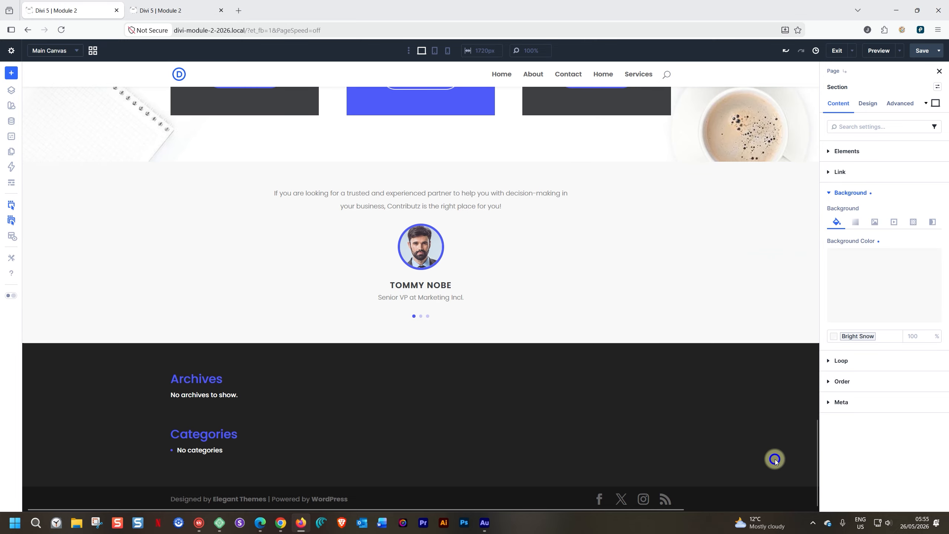
{"action": "scroll", "coordinate": [617, 212], "scroll_direction": "up", "scroll_amount": 1}
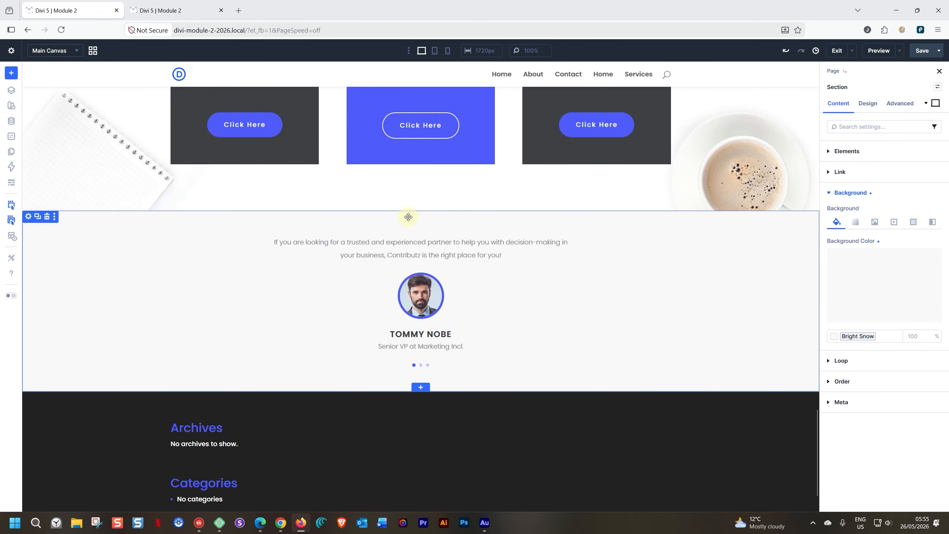
Step: Duplicate the 'Find the Perfect Plan' heading row and drag the copy above the testimonial carousel
{"action": "scroll", "coordinate": [301, 186], "scroll_direction": "up", "scroll_amount": 8}
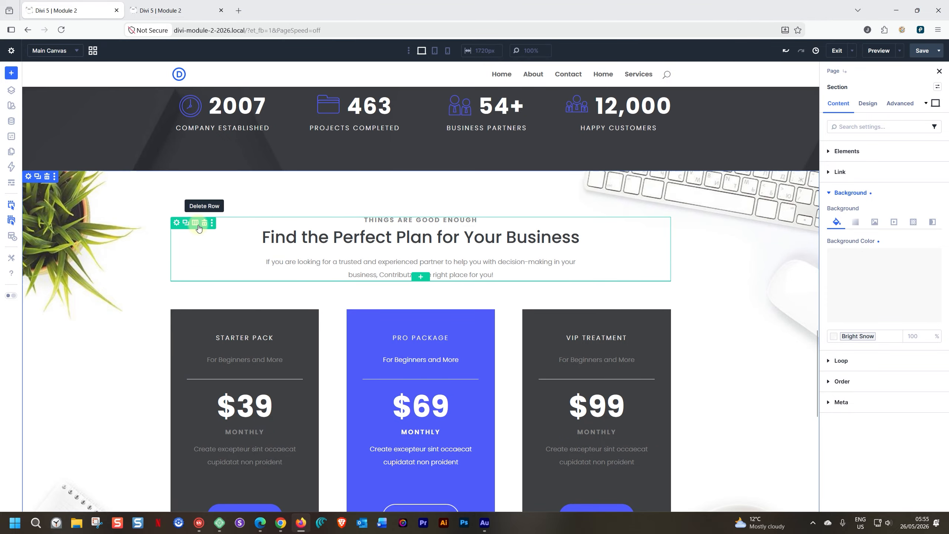
{"action": "left_click", "coordinate": [187, 226]}
{"action": "scroll", "coordinate": [187, 222], "scroll_direction": "down", "scroll_amount": 4}
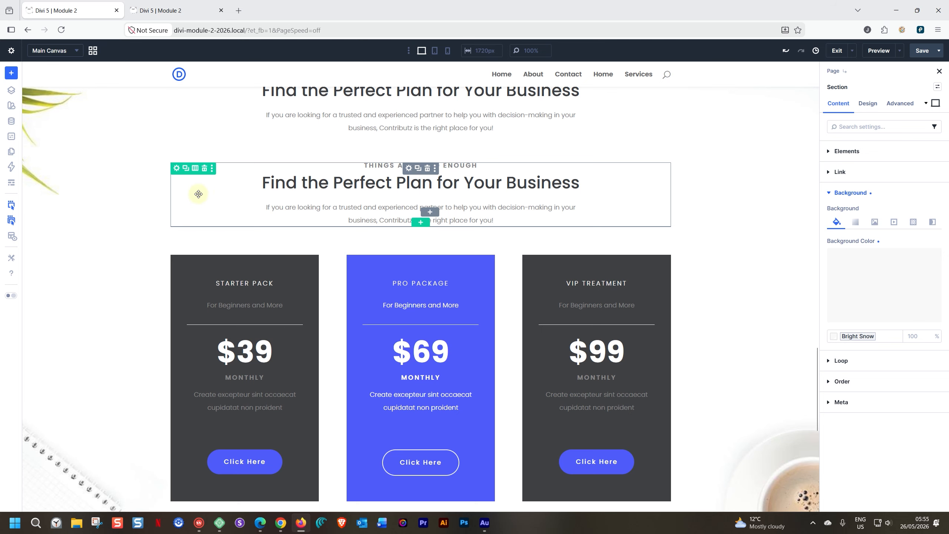
{"action": "left_click_drag", "start_coordinate": [177, 169], "coordinate": [302, 285]}
Step: Replace the overline text, retitle the heading 'What our Customers Say', and delete the copied paragraph
{"action": "left_click", "coordinate": [378, 286]}
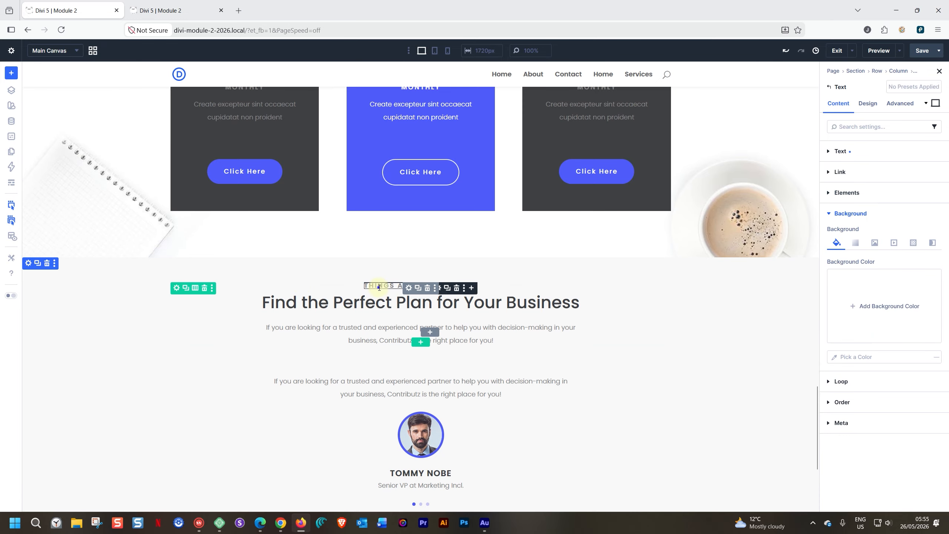
{"action": "triple_click", "coordinate": [379, 286]}
{"action": "type", "text": "TIMONIAL"}
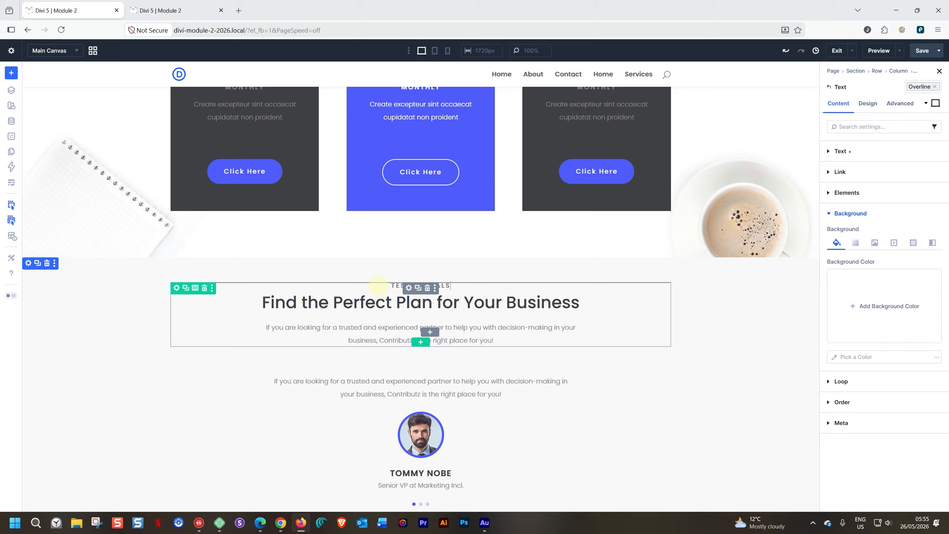
{"action": "left_click", "coordinate": [743, 402]}
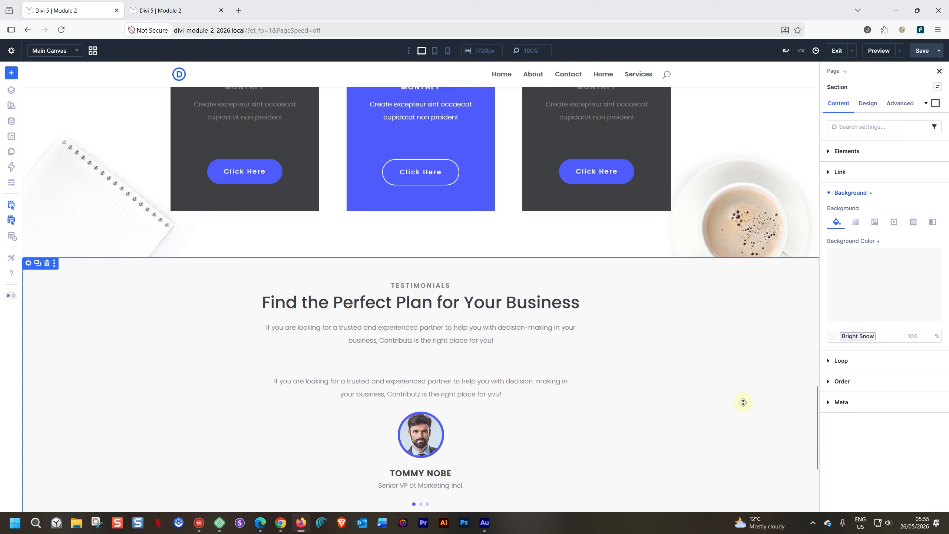
{"action": "left_click", "coordinate": [399, 304]}
{"action": "triple_click", "coordinate": [399, 307]}
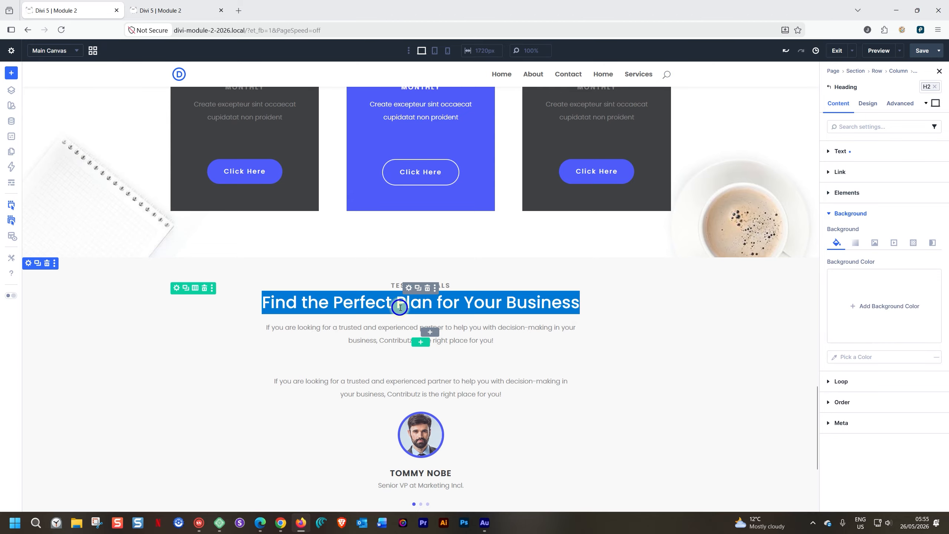
{"action": "type", "text": "What our Cu"}
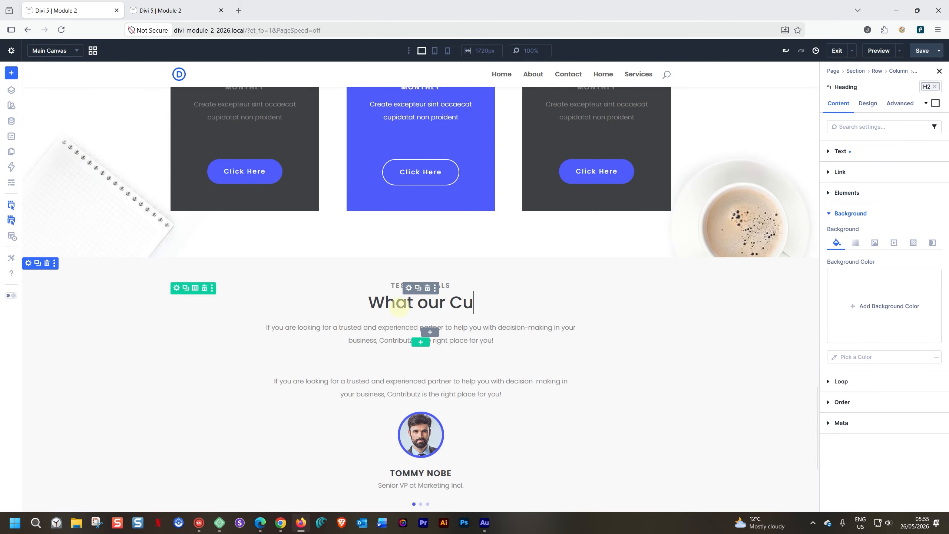
{"action": "type", "text": "stomers Say"}
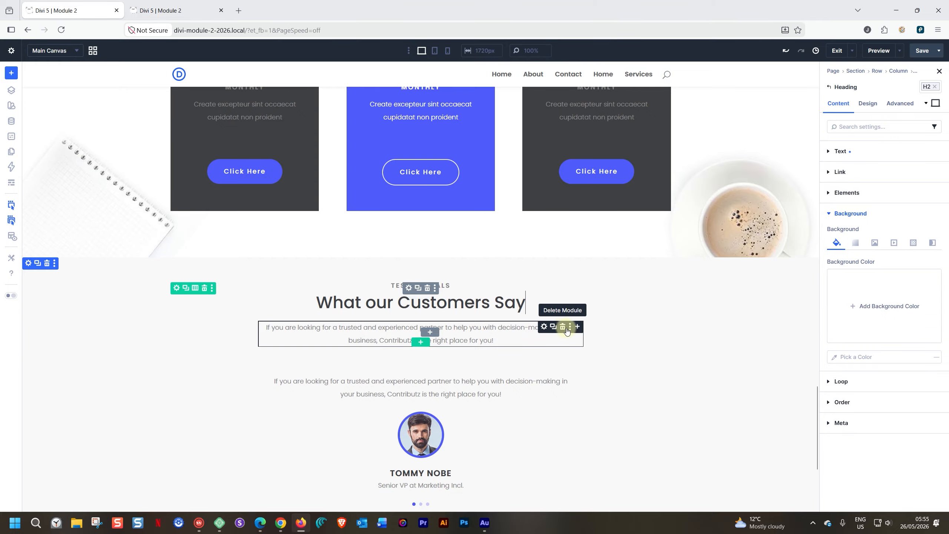
{"action": "left_click", "coordinate": [563, 326]}
{"action": "left_click", "coordinate": [750, 352]}
{"action": "scroll", "coordinate": [686, 393], "scroll_direction": "down", "scroll_amount": 4}
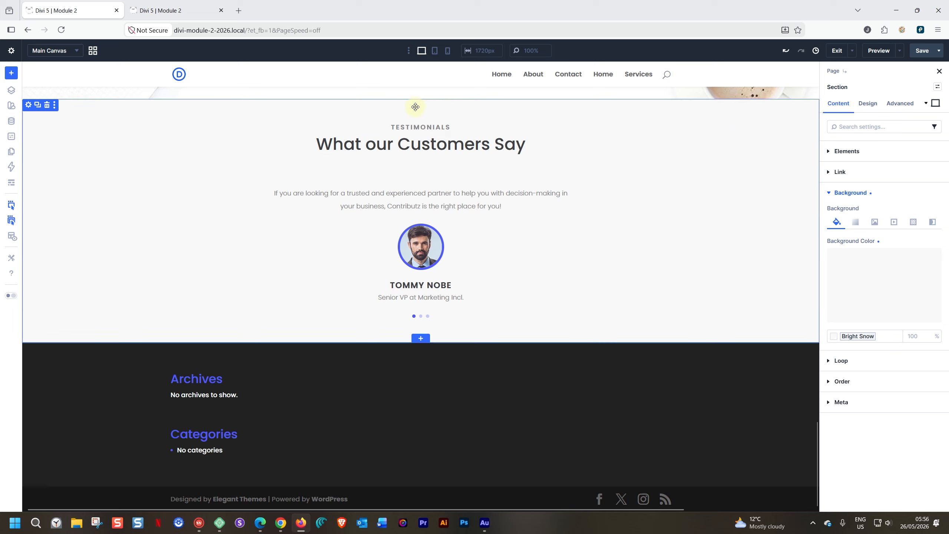
Step: Set the section's top padding to 100px and link it so the bottom padding matches
{"action": "left_click", "coordinate": [868, 103]}
{"action": "left_click", "coordinate": [829, 214]}
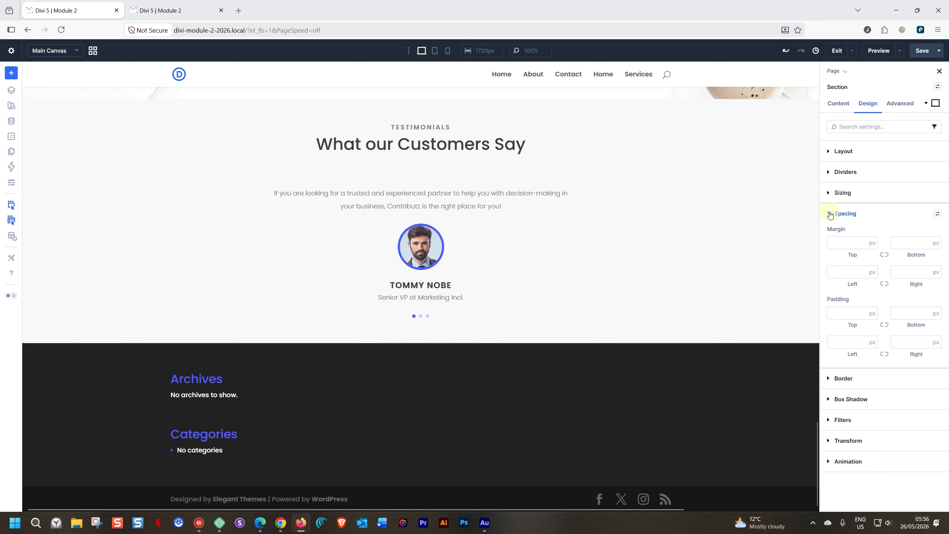
{"action": "left_click", "coordinate": [850, 307]}
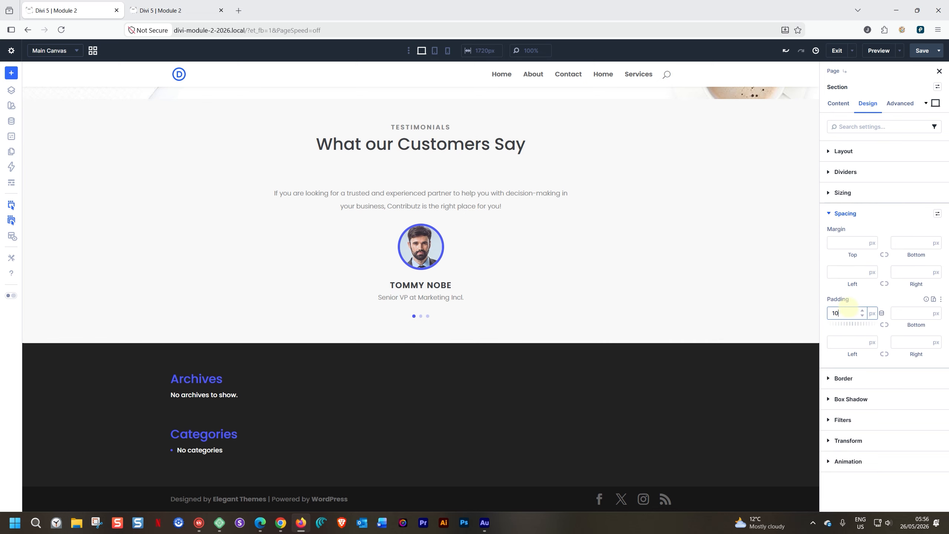
{"action": "left_click", "coordinate": [885, 325]}
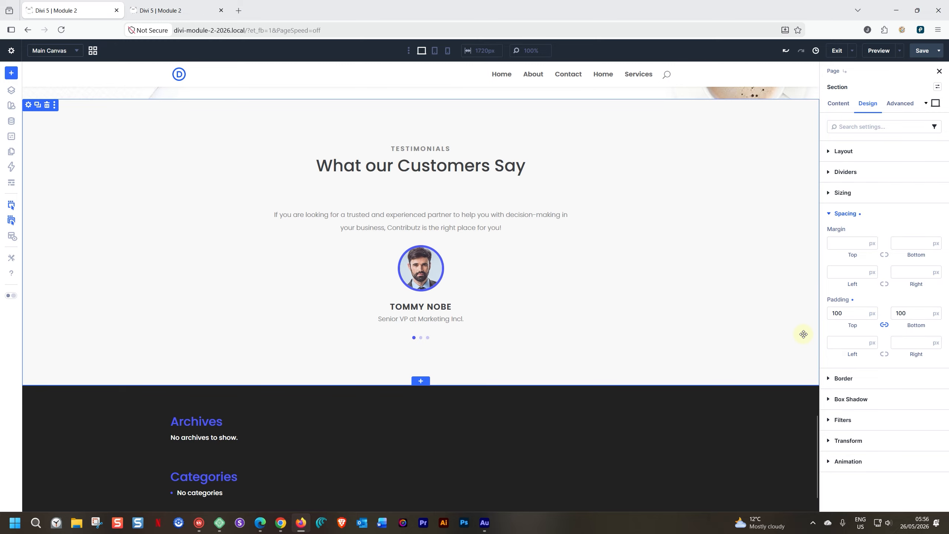
{"action": "scroll", "coordinate": [491, 130], "scroll_direction": "up", "scroll_amount": 2}
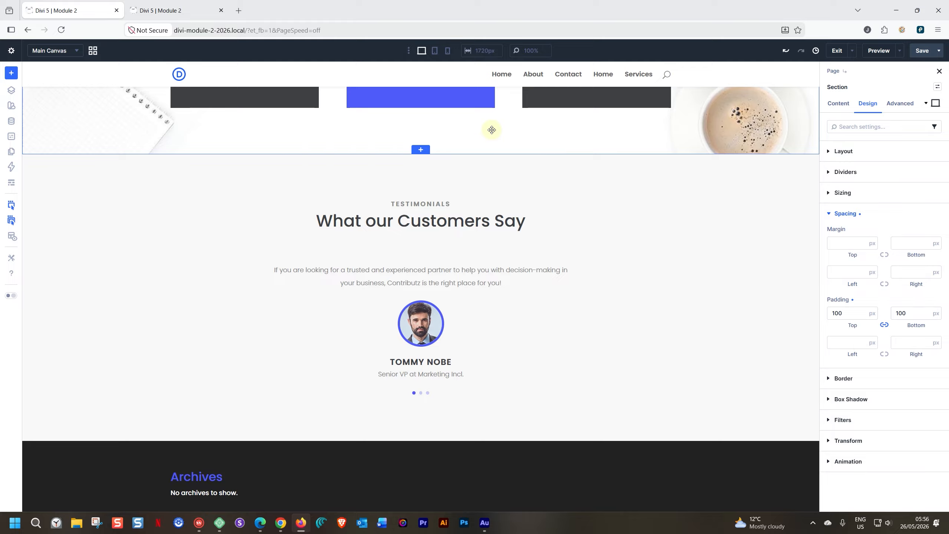
Step: In phone view, set the intro paragraph width to 80% and the section's vertical gap to 30
{"action": "left_click", "coordinate": [435, 50]}
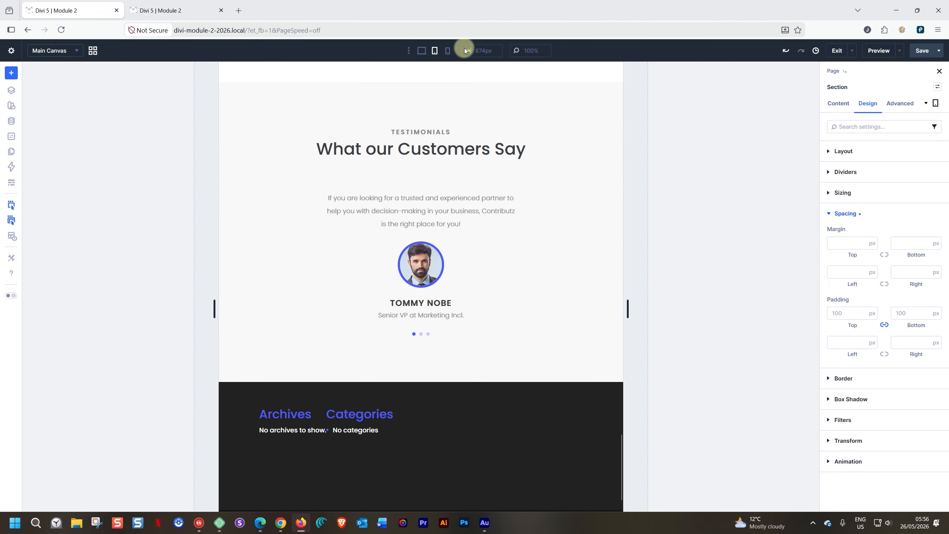
{"action": "left_click", "coordinate": [447, 50]}
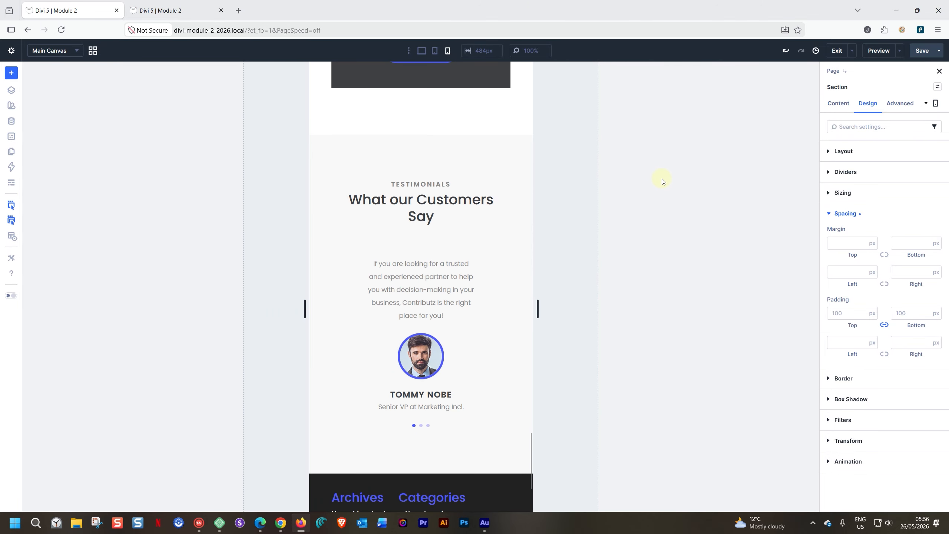
{"action": "left_click", "coordinate": [434, 287]}
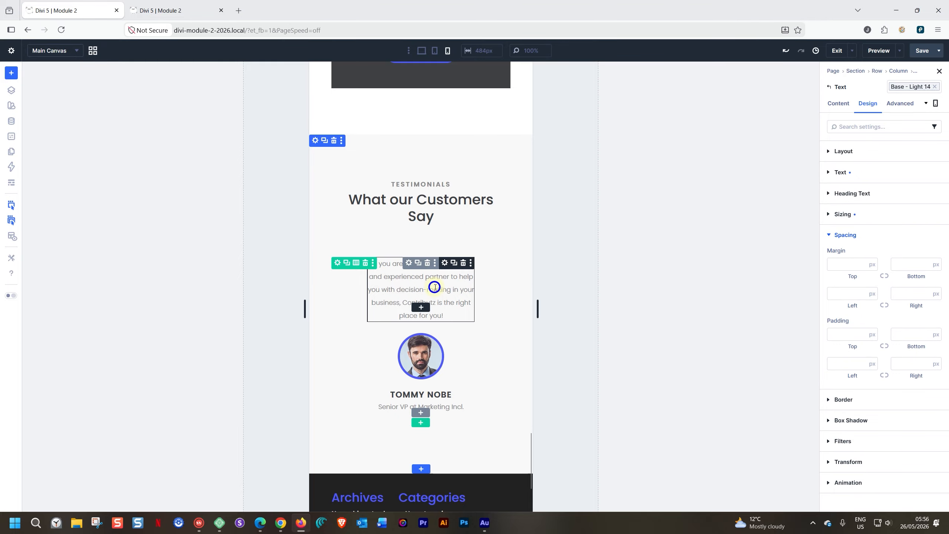
{"action": "left_click", "coordinate": [829, 214]}
{"action": "left_click", "coordinate": [843, 275]}
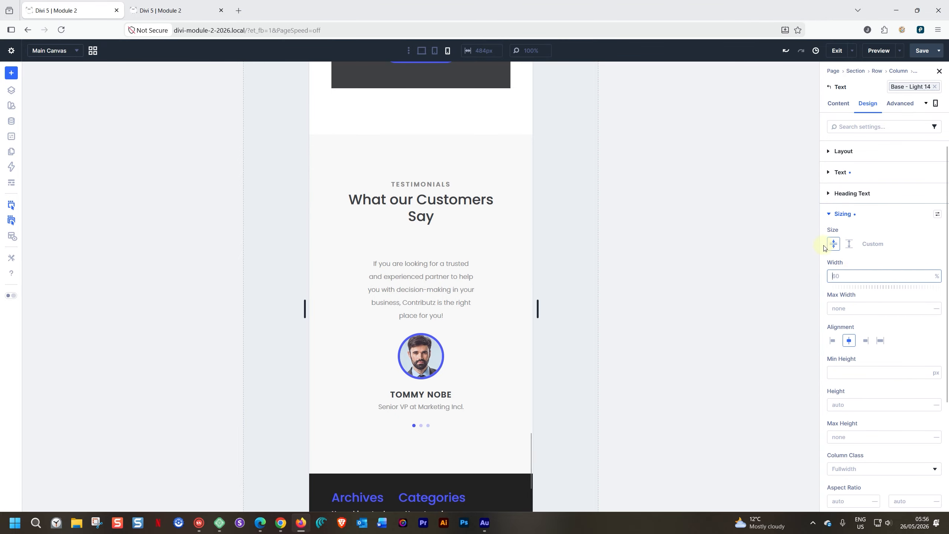
{"action": "left_click", "coordinate": [468, 156]}
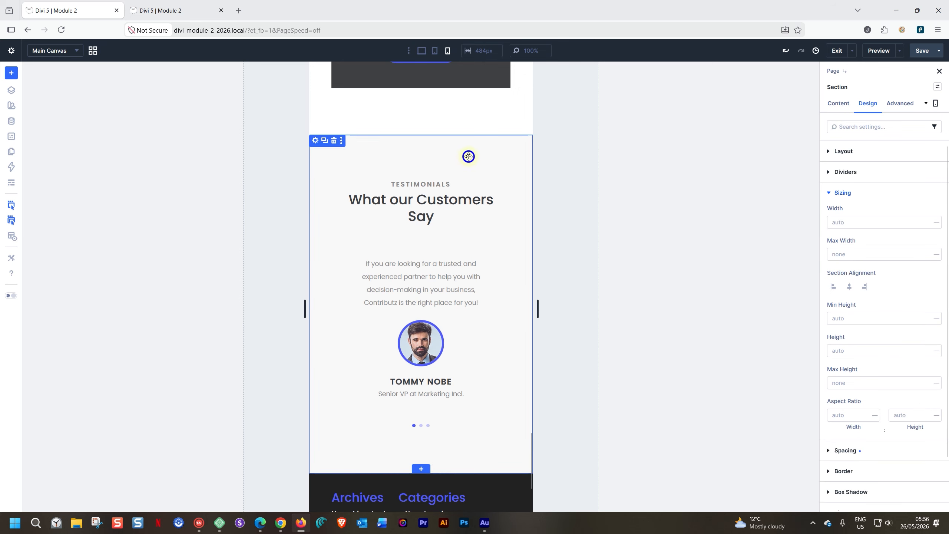
{"action": "left_click", "coordinate": [829, 151]}
{"action": "left_click", "coordinate": [840, 244]}
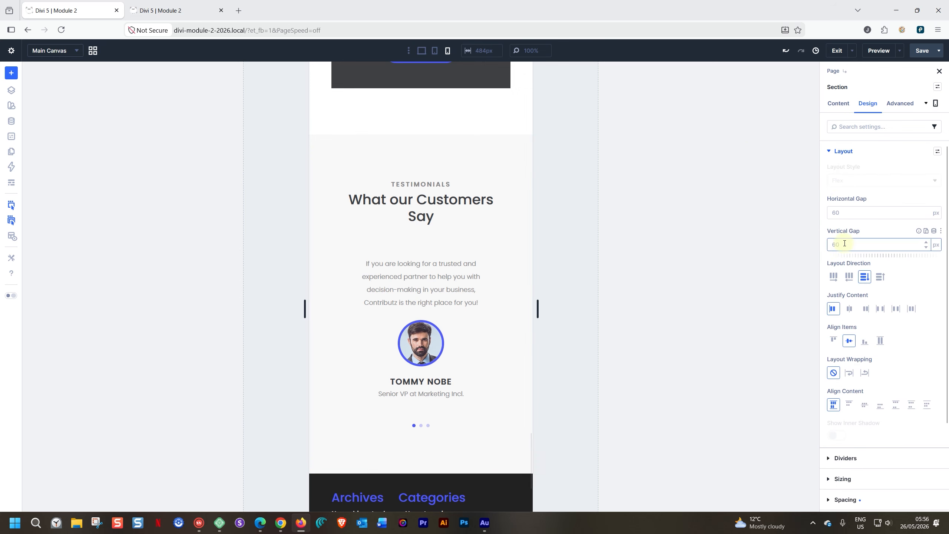
{"action": "type", "text": "30"}
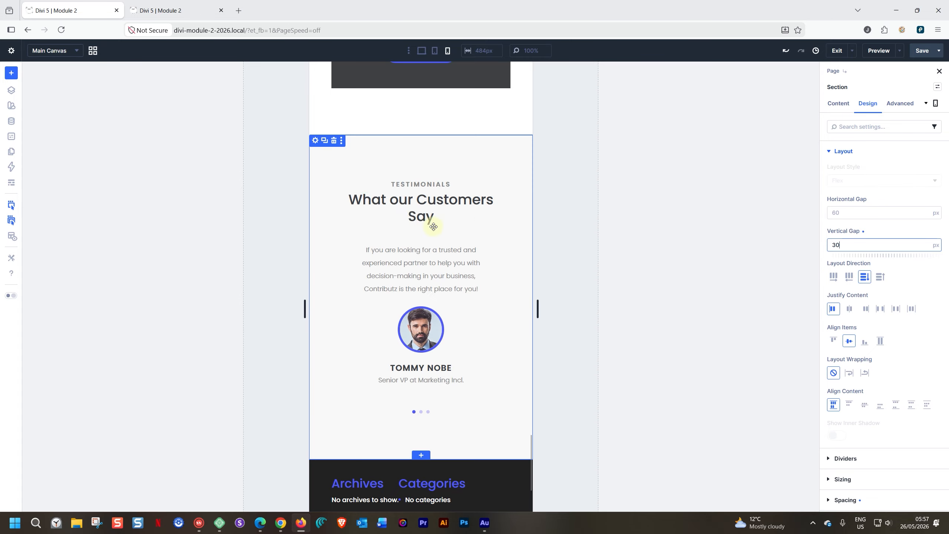
Step: Set the 'What our Customers Say' heading width to 70% for phone
{"action": "left_click", "coordinate": [474, 202]}
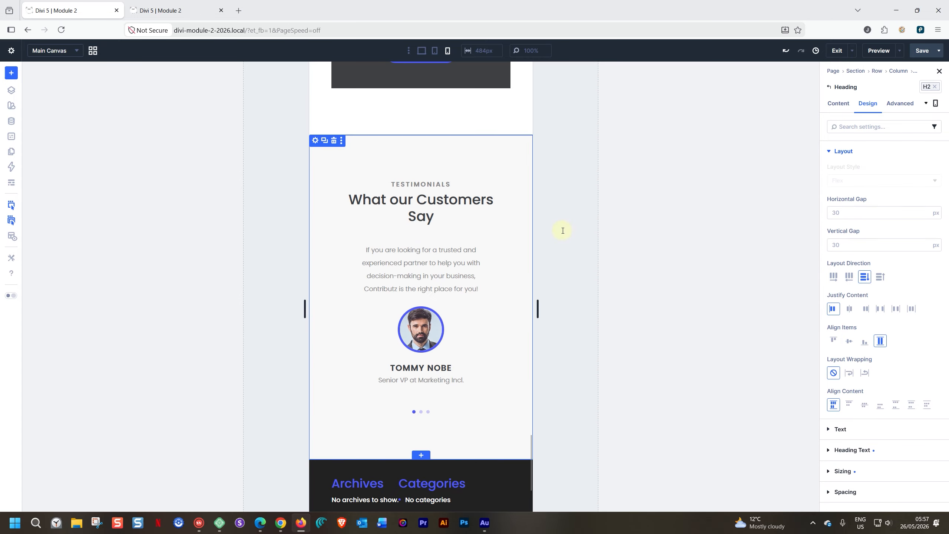
{"action": "left_click_drag", "start_coordinate": [538, 310], "coordinate": [509, 307]}
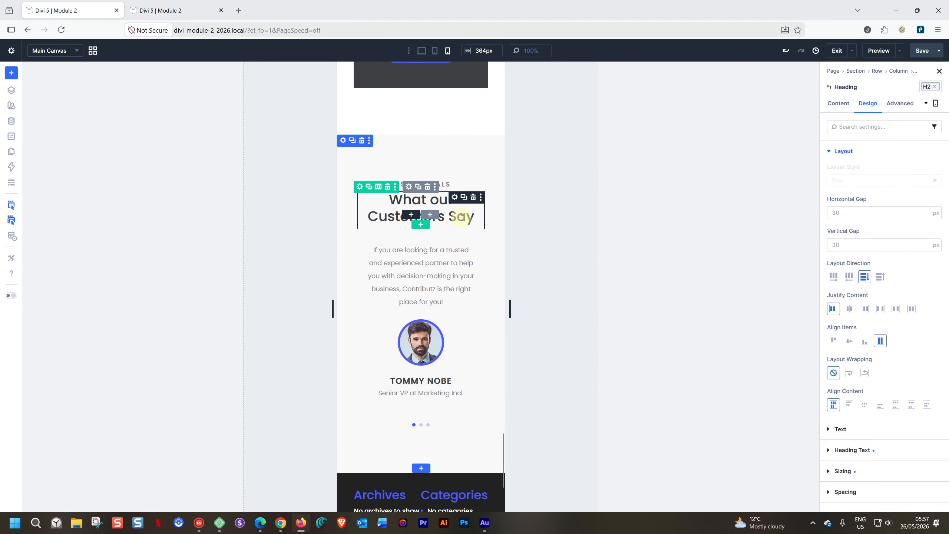
{"action": "left_click_drag", "start_coordinate": [508, 305], "coordinate": [538, 309]}
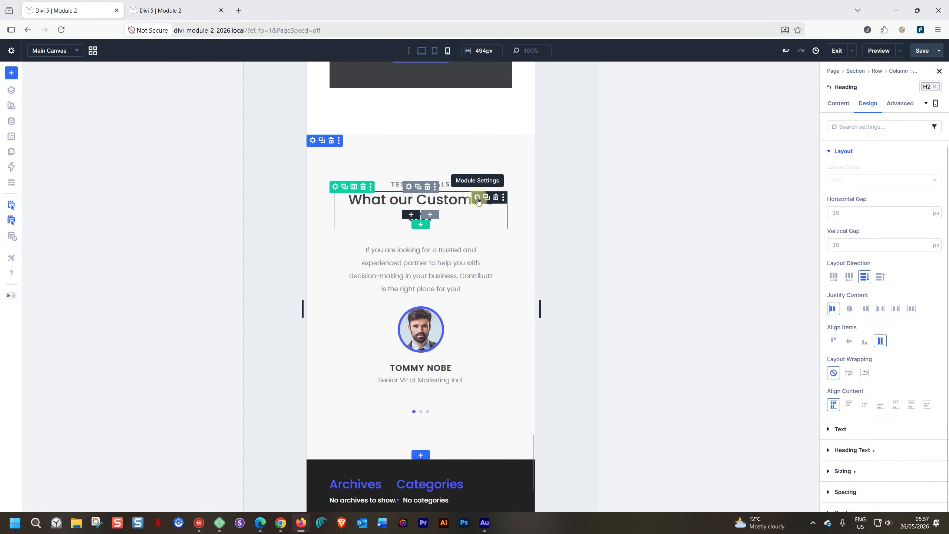
{"action": "left_click", "coordinate": [839, 151]}
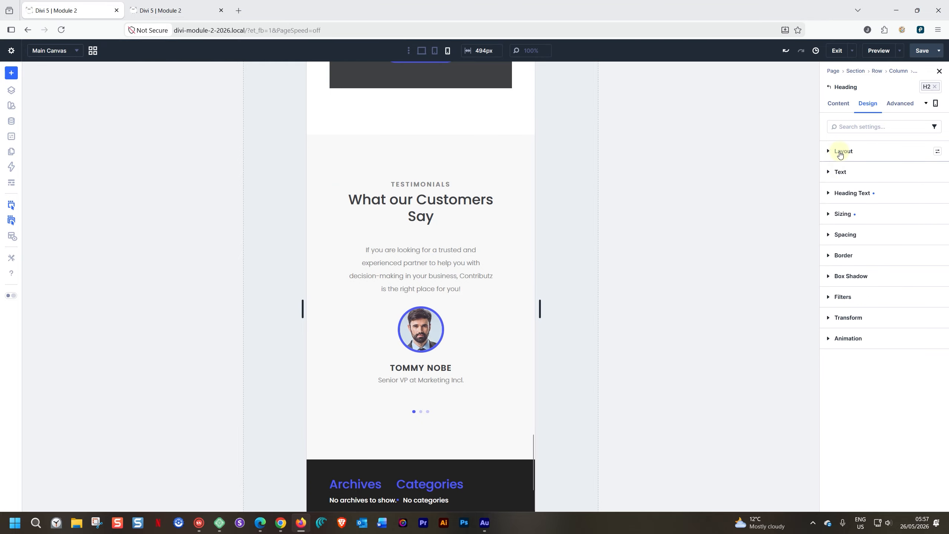
{"action": "left_click", "coordinate": [828, 215]}
{"action": "double_click", "coordinate": [836, 277]}
{"action": "type", "text": "70"}
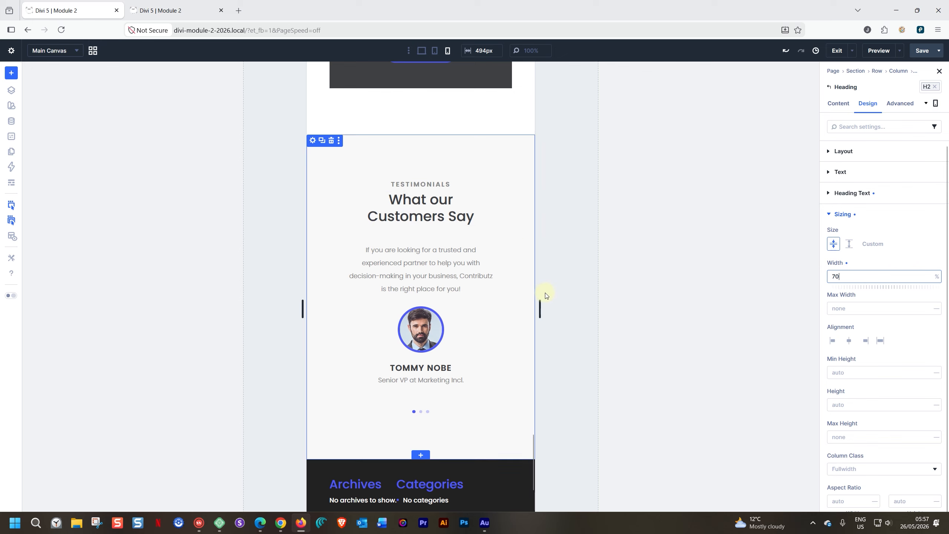
{"action": "left_click", "coordinate": [526, 236]}
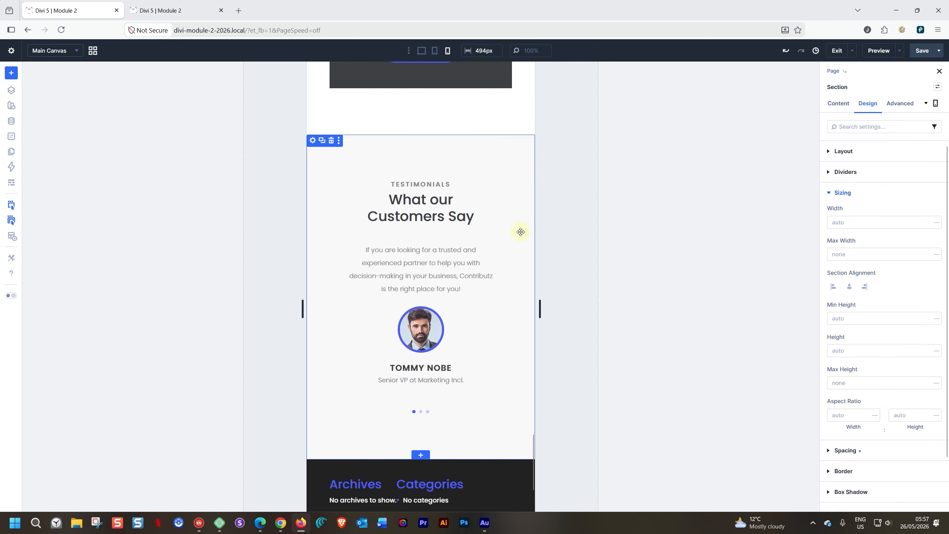
Step: Save the page and view the reloaded preview in the multi-device responsive viewer
{"action": "left_click", "coordinate": [924, 52]}
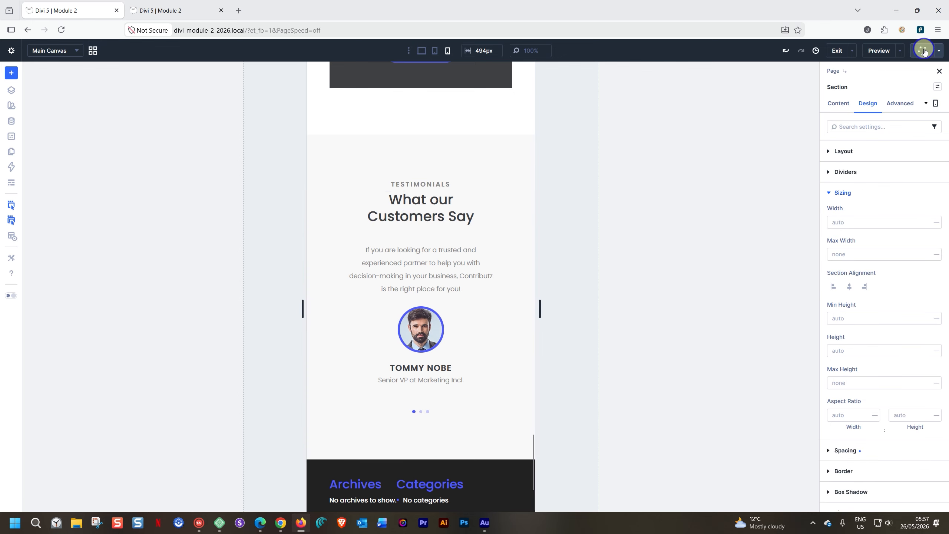
{"action": "left_click", "coordinate": [157, 10]}
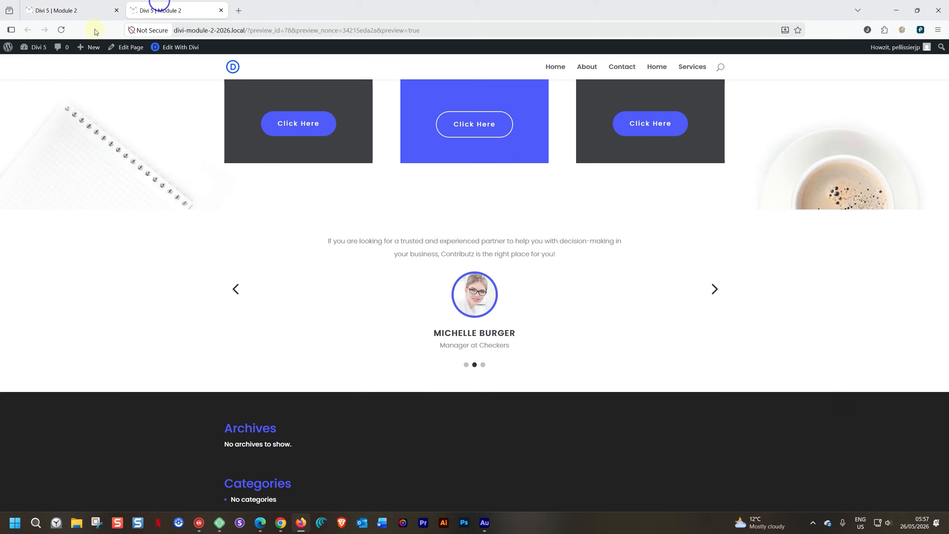
{"action": "left_click", "coordinate": [66, 32]}
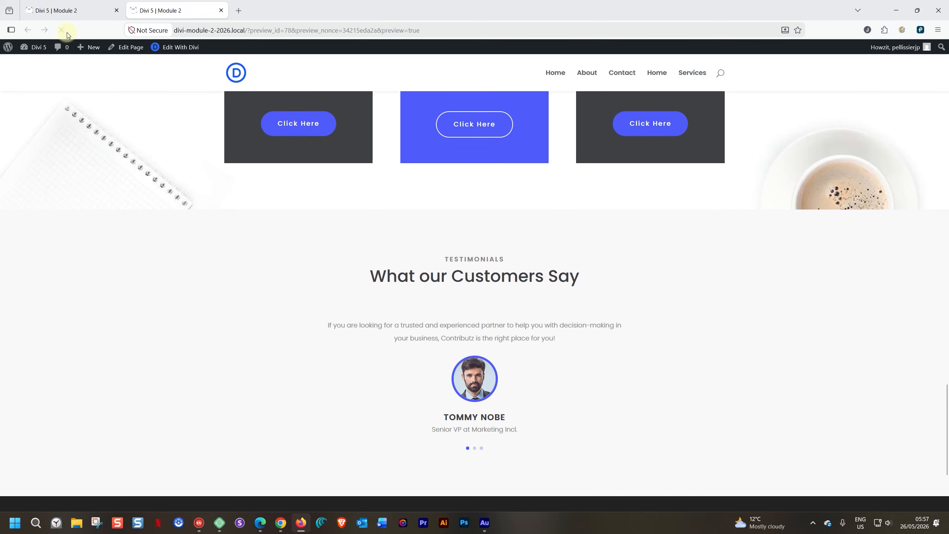
{"action": "left_click", "coordinate": [920, 30]}
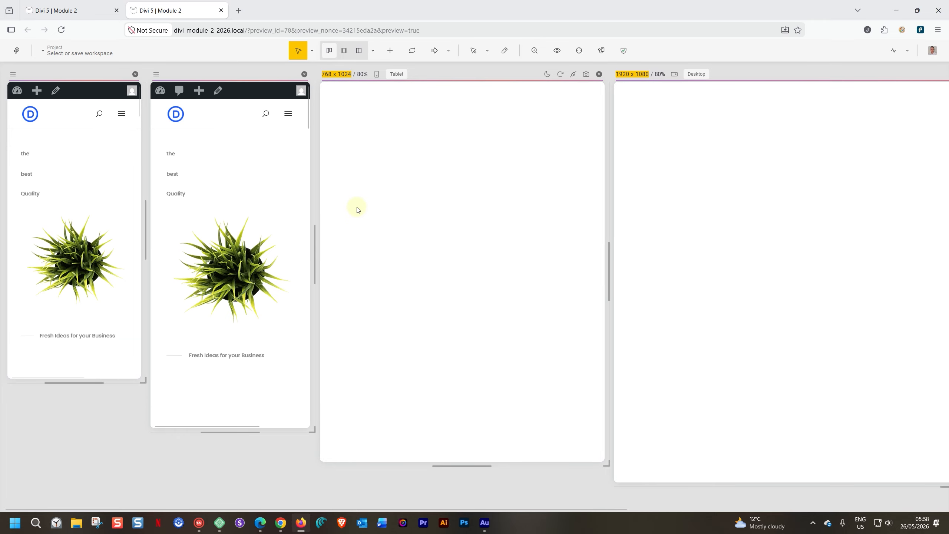
Step: Scroll through the Responsive Viewer panes to check both phone, tablet 768x1024 and desktop 1920x1080 previews
{"action": "scroll", "coordinate": [249, 194], "scroll_direction": "down", "scroll_amount": 10}
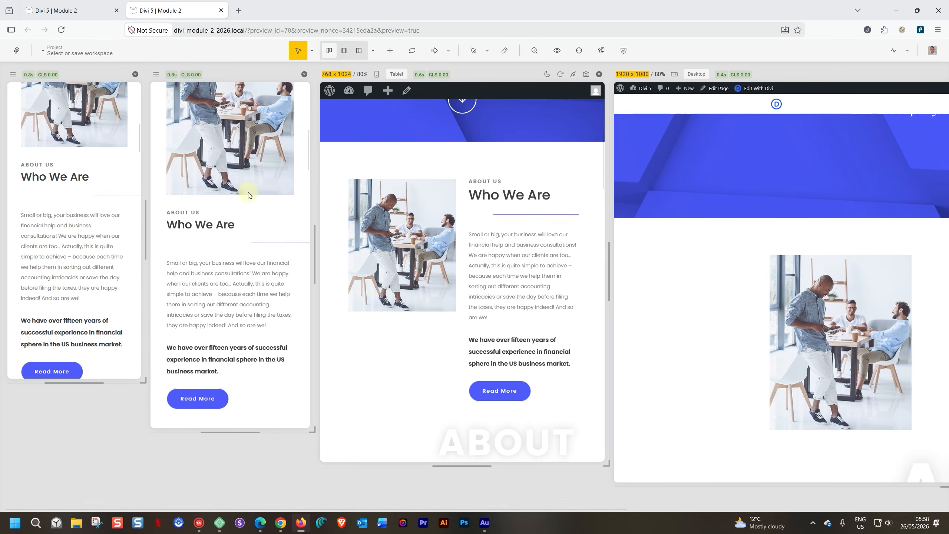
{"action": "scroll", "coordinate": [249, 194], "scroll_direction": "down", "scroll_amount": 10}
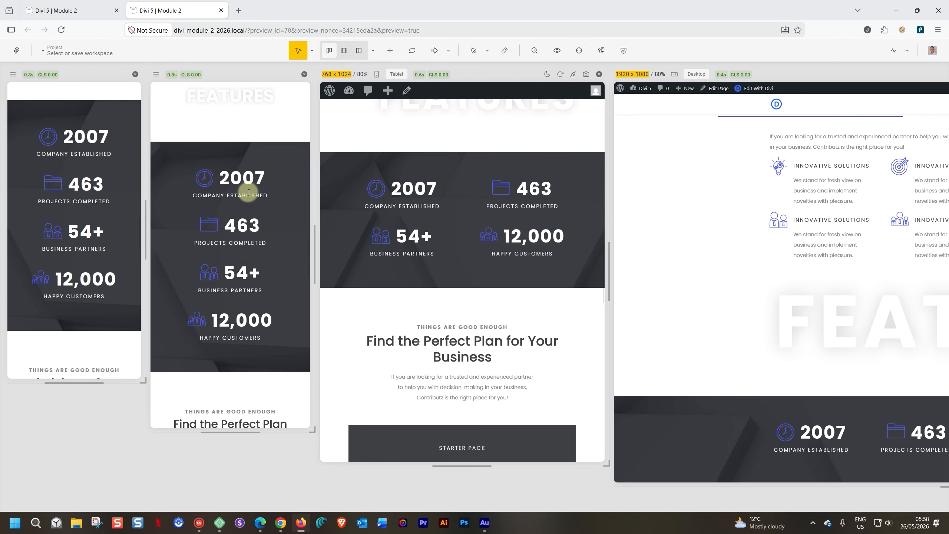